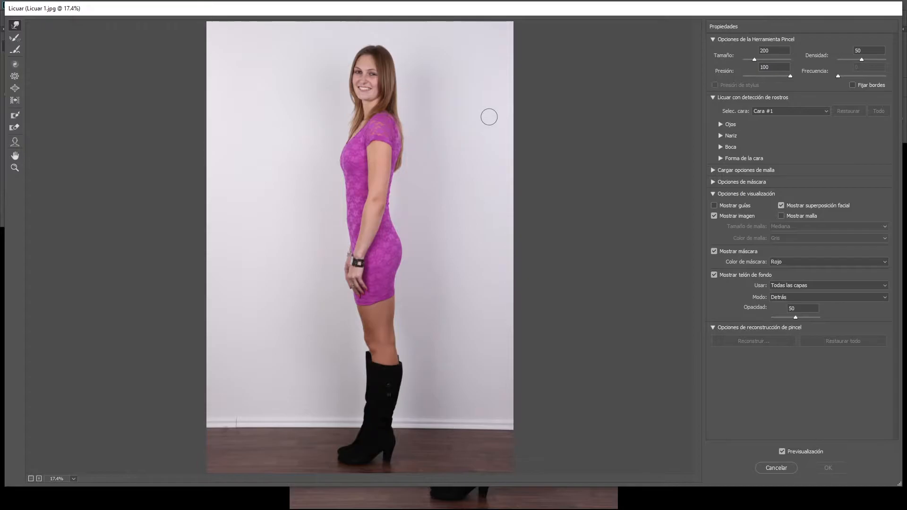
Examine the full-length photo in the Liquify preview at several magnifications, from the whole figure to the hip area
{"action": "key", "text": "ctrl+plus"}
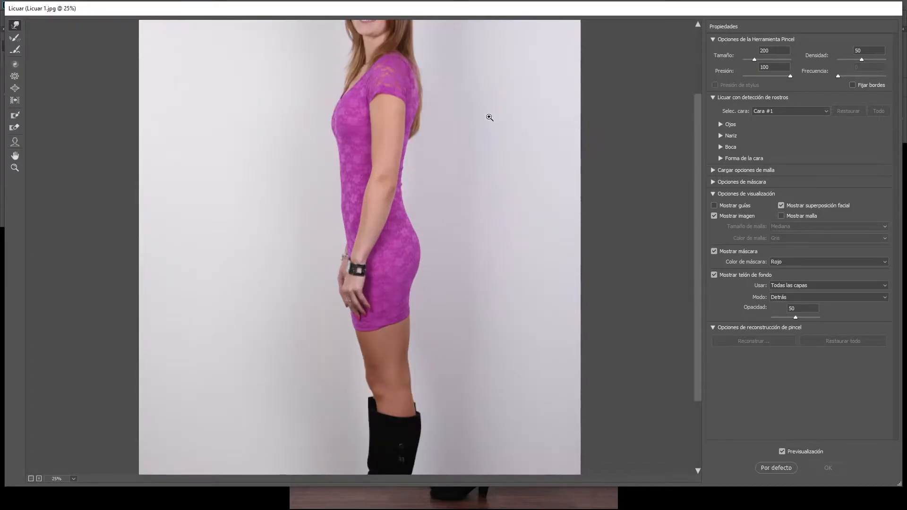
{"action": "key", "text": "ctrl+plus"}
{"action": "key", "text": "ctrl+plus"}
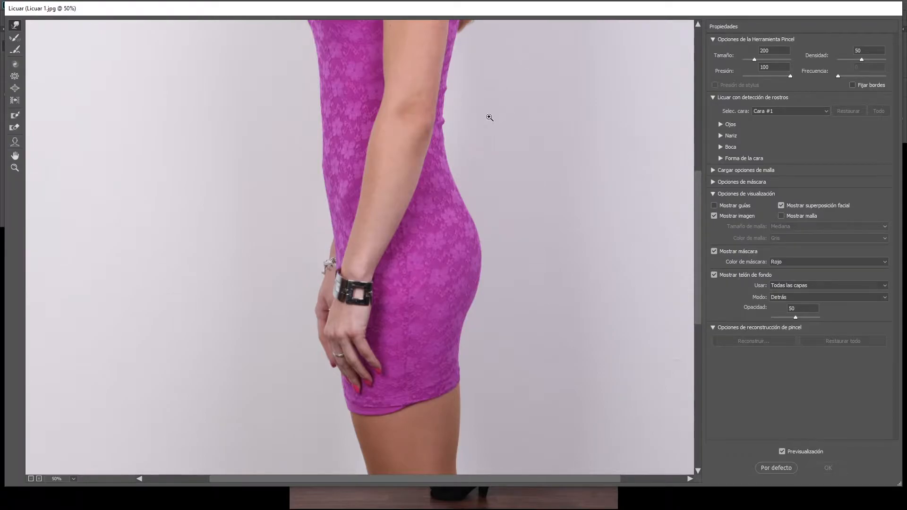
{"action": "key", "text": "ctrl+minus"}
{"action": "key", "text": "ctrl+minus"}
{"action": "key", "text": "ctrl+minus"}
{"action": "key", "text": "ctrl+minus"}
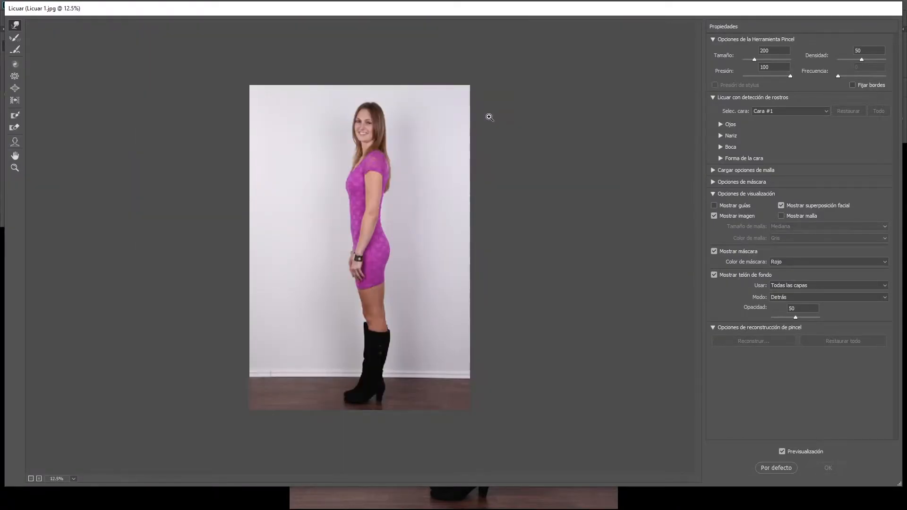
{"action": "key", "text": "ctrl+plus"}
{"action": "key", "text": "ctrl+plus"}
{"action": "key", "text": "ctrl+plus"}
{"action": "key", "text": "ctrl+plus"}
{"action": "key", "text": "ctrl+plus"}
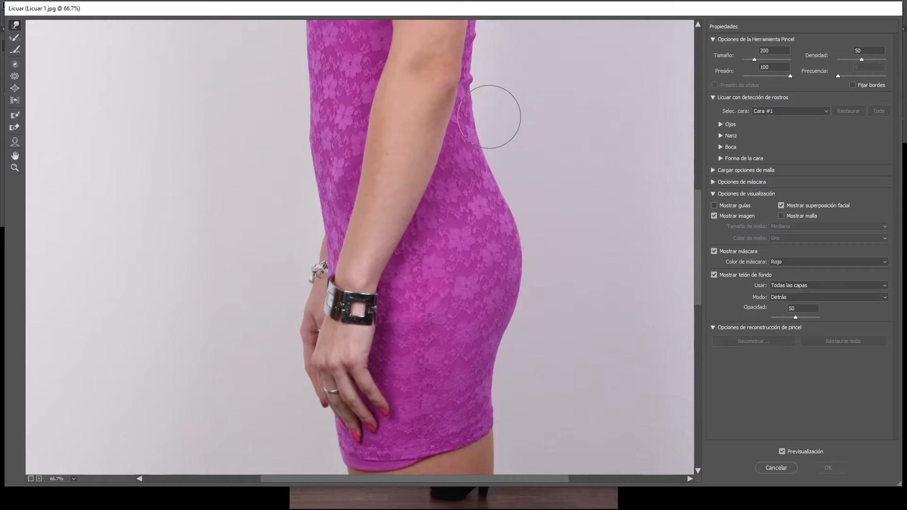
Look over the woman's face, shoulder and upper torso in the enlarged Liquify preview
{"action": "scroll", "coordinate": [398, 170], "scroll_direction": "up", "scroll_amount": 10}
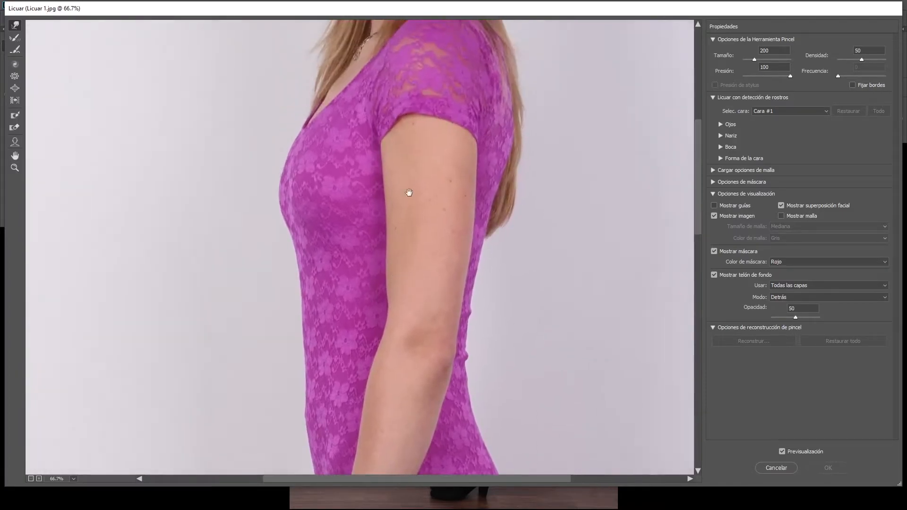
{"action": "scroll", "coordinate": [406, 210], "scroll_direction": "up", "scroll_amount": 10}
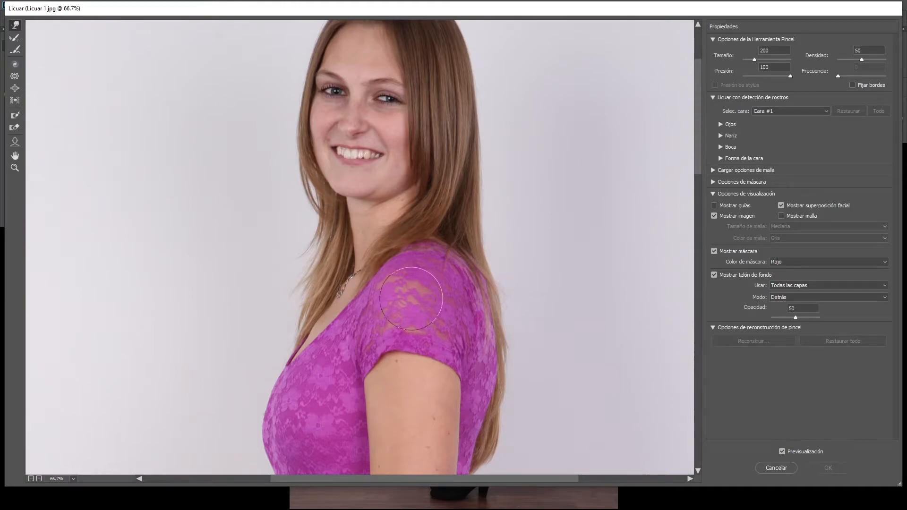
{"action": "left_click_drag", "start_coordinate": [384, 314], "coordinate": [384, 222]}
{"action": "left_click_drag", "start_coordinate": [383, 356], "coordinate": [398, 255]}
{"action": "left_click_drag", "start_coordinate": [387, 373], "coordinate": [369, 217]}
{"action": "mouse_move", "coordinate": [345, 312]}
{"action": "left_mouse_down"}
{"action": "mouse_move", "coordinate": [339, 288]}
{"action": "mouse_move", "coordinate": [273, 222]}
{"action": "left_mouse_up"}
{"action": "left_click_drag", "start_coordinate": [360, 52], "coordinate": [360, 221]}
{"action": "left_click_drag", "start_coordinate": [389, 47], "coordinate": [387, 336]}
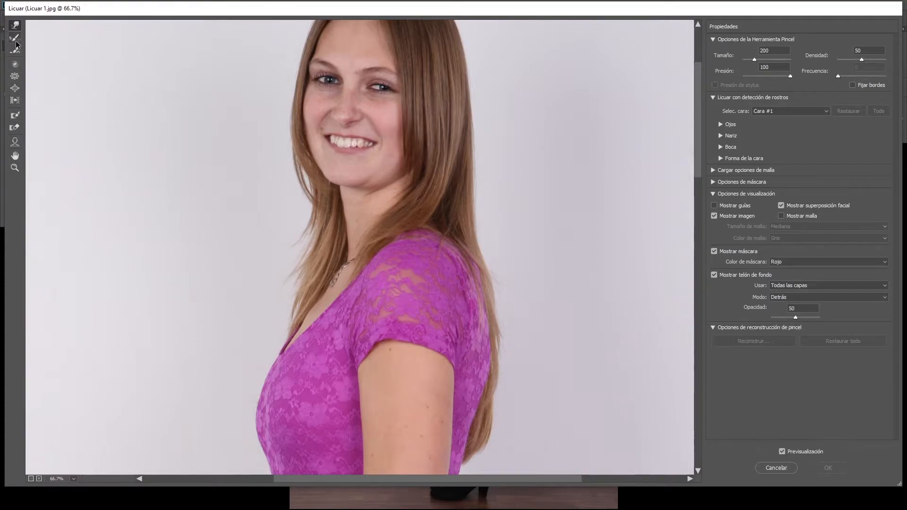
{"action": "left_click_drag", "start_coordinate": [428, 298], "coordinate": [396, 209]}
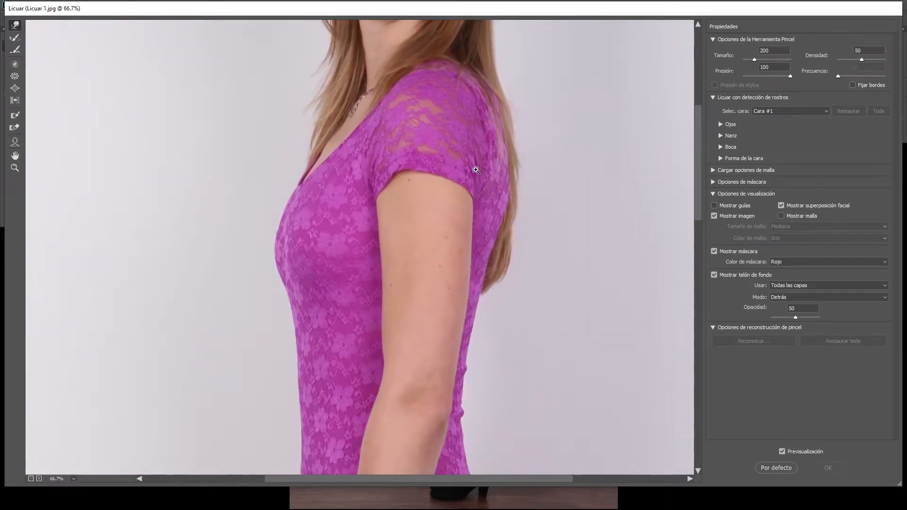
Try to push the front chest contour of the dress outward with a Forward Warp brush of size 200
{"action": "left_click", "coordinate": [476, 170], "text": "alt"}
{"action": "left_click", "coordinate": [476, 170], "text": "alt"}
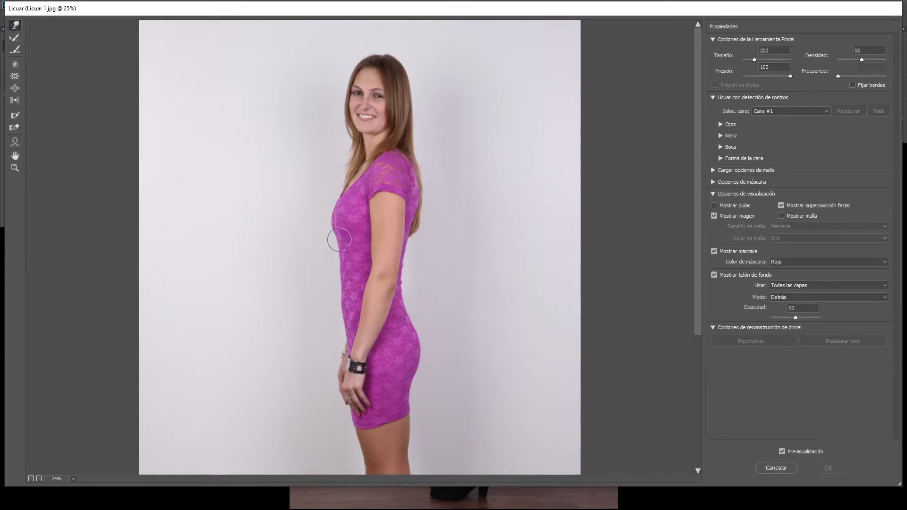
{"action": "left_click_drag", "start_coordinate": [396, 367], "coordinate": [340, 159]}
{"action": "scroll", "coordinate": [357, 216], "scroll_direction": "up", "scroll_amount": 5}
{"action": "left_click", "coordinate": [351, 213], "text": "ctrl"}
{"action": "left_click", "coordinate": [343, 295], "text": "ctrl"}
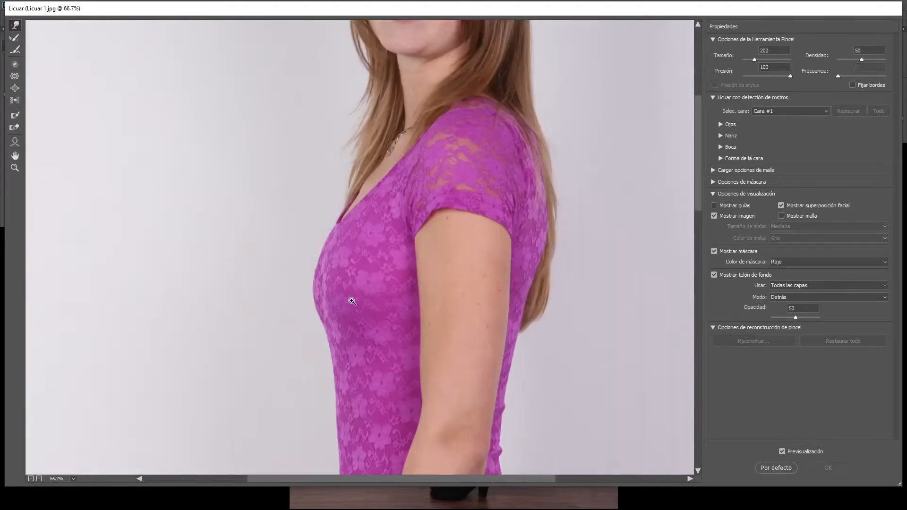
{"action": "left_click", "coordinate": [373, 286], "text": "ctrl"}
{"action": "mouse_move", "coordinate": [378, 275]}
{"action": "left_mouse_down"}
{"action": "mouse_move", "coordinate": [401, 275]}
{"action": "mouse_move", "coordinate": [381, 267]}
{"action": "left_mouse_up"}
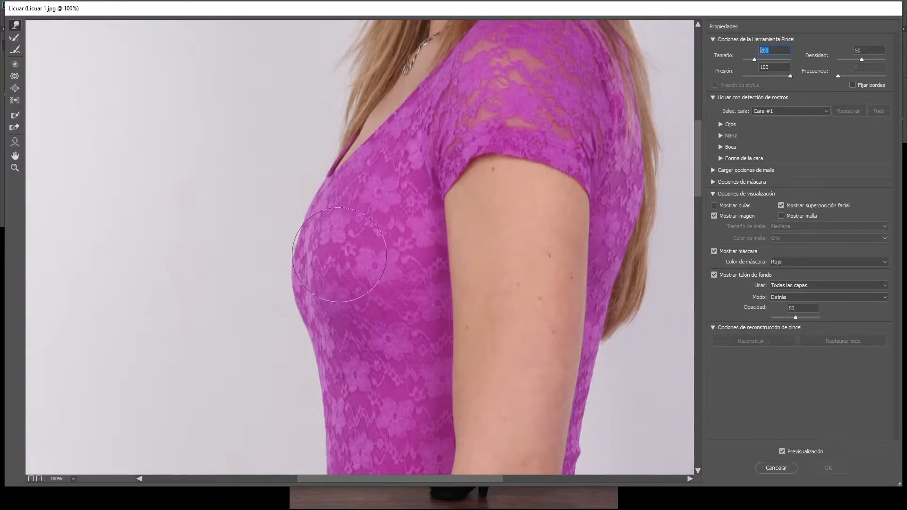
{"action": "left_click_drag", "start_coordinate": [339, 257], "coordinate": [313, 307]}
{"action": "left_click_drag", "start_coordinate": [304, 299], "coordinate": [289, 300]}
{"action": "left_click_drag", "start_coordinate": [283, 269], "coordinate": [277, 259]}
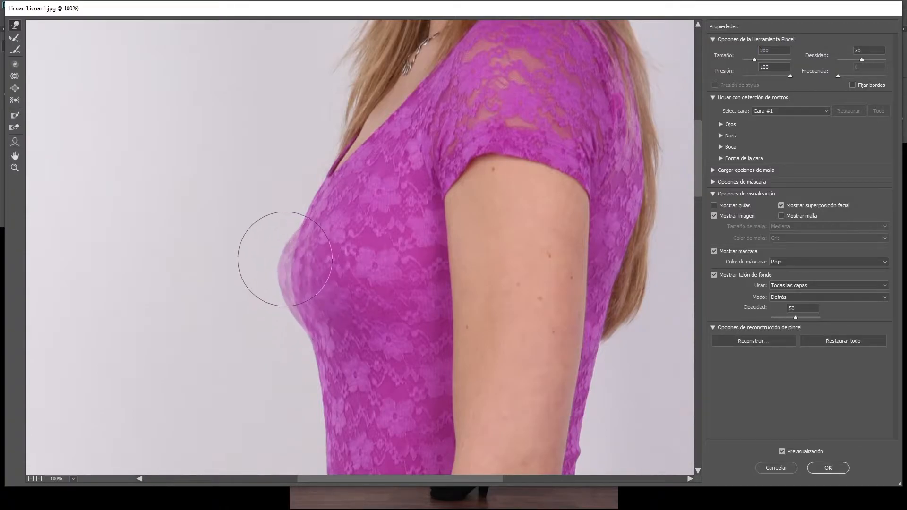
{"action": "left_click_drag", "start_coordinate": [298, 212], "coordinate": [303, 213]}
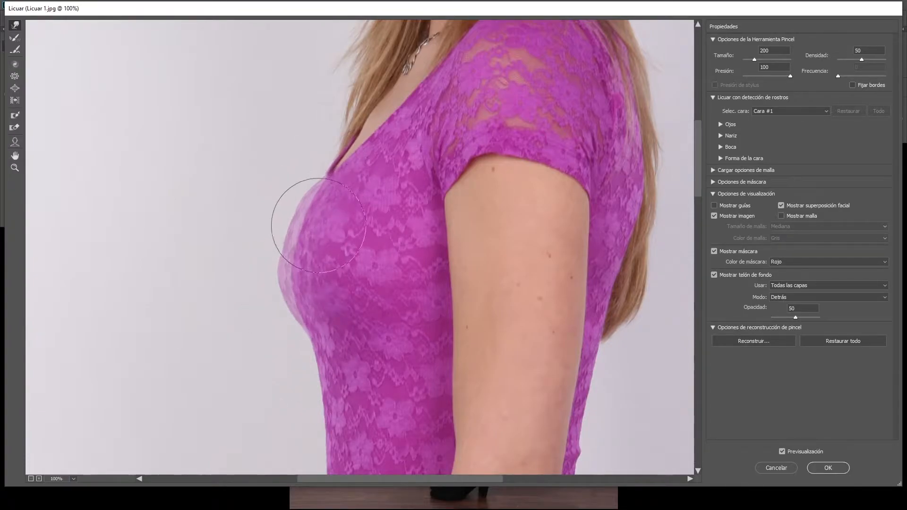
{"action": "key", "text": "ctrl+alt+space"}
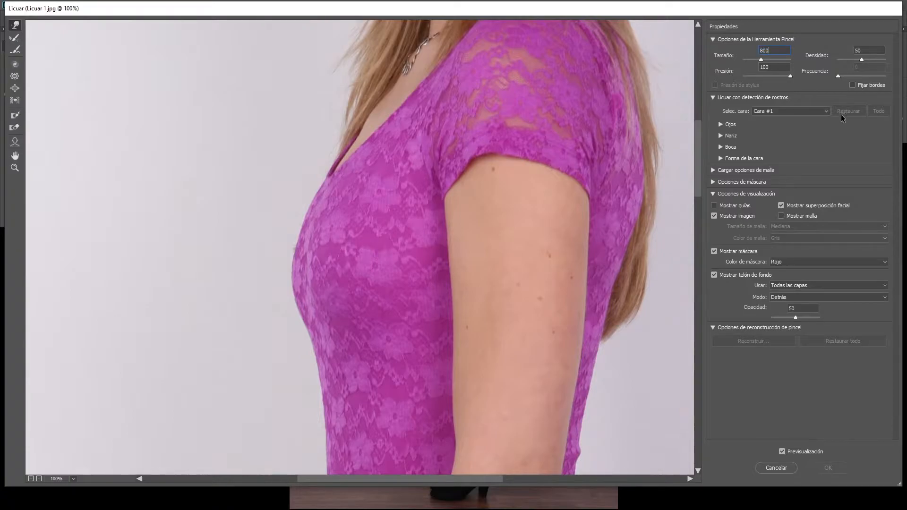
Set the Forward Warp brush size to 500 and push the front chest contour of the dress slightly outward
{"action": "key", "text": "Tab"}
{"action": "type", "text": "400"}
{"action": "type", "text": "550"}
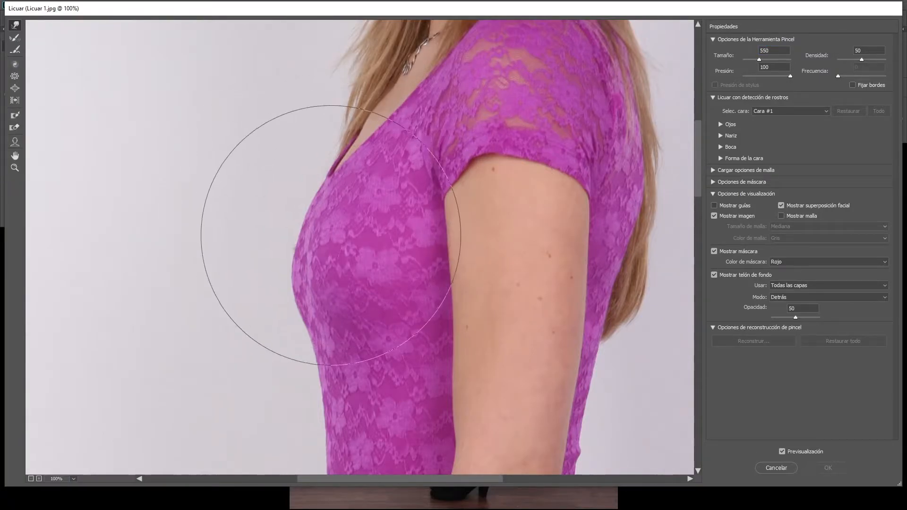
{"action": "double_click", "coordinate": [768, 50]}
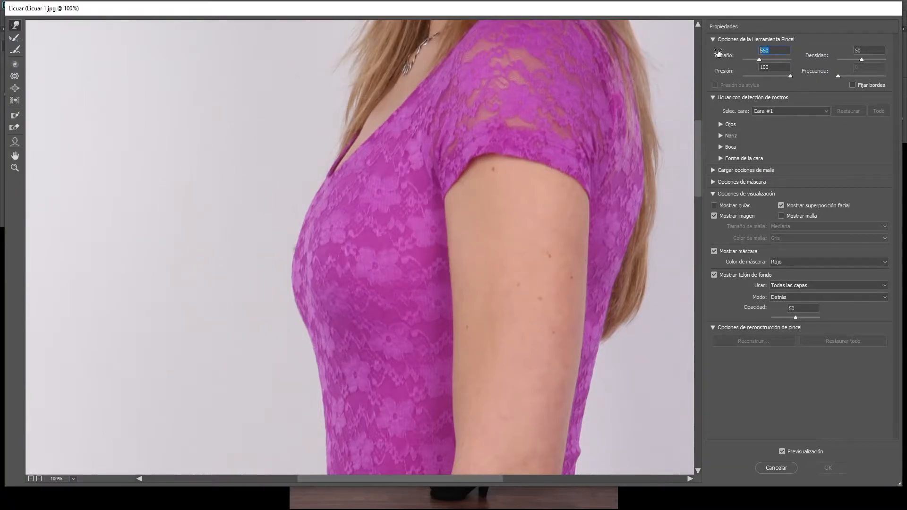
{"action": "type", "text": "500"}
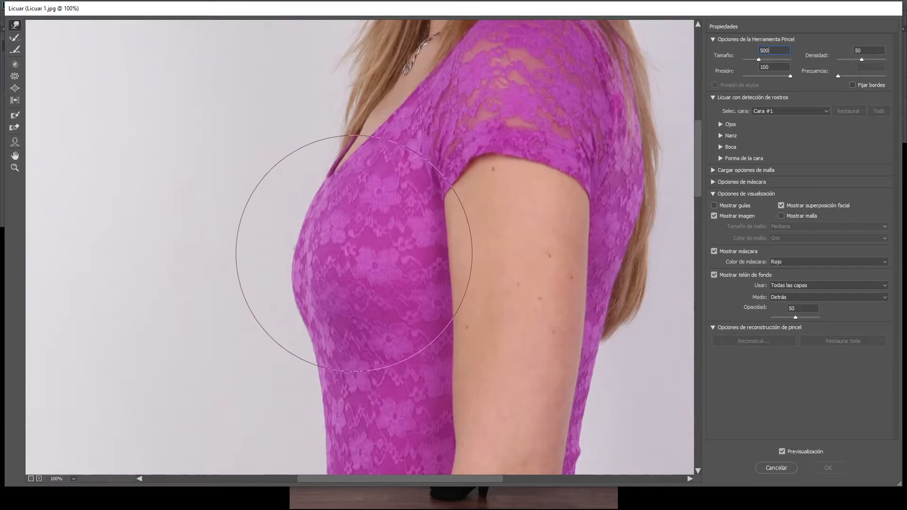
{"action": "left_click_drag", "start_coordinate": [354, 253], "coordinate": [327, 255]}
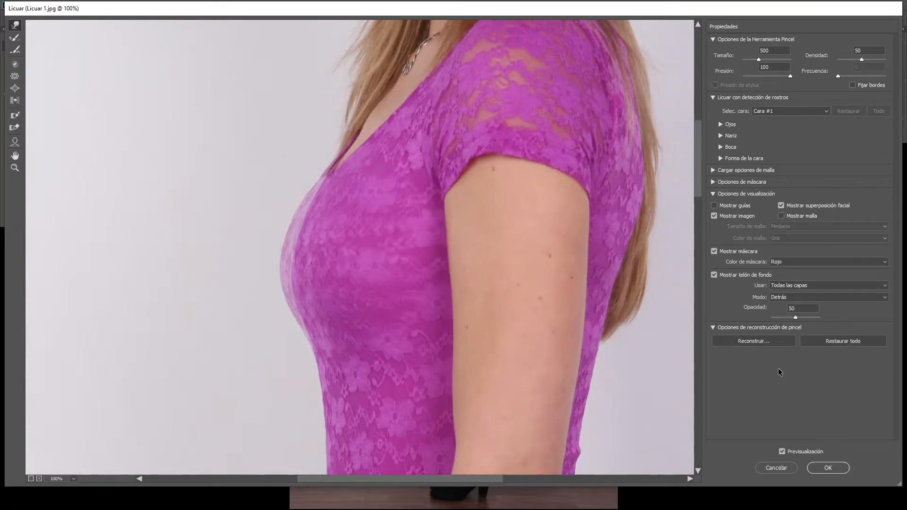
Set the Forward Warp brush size to 600 and push the rear hip contour of the dress outward and slightly up
{"action": "key", "text": "ctrl+0"}
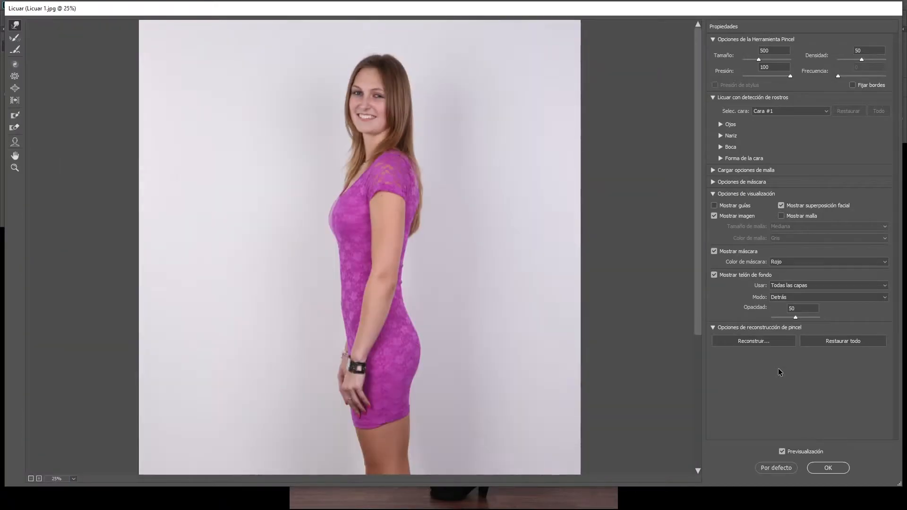
{"action": "key", "text": "alt"}
{"action": "left_click", "coordinate": [435, 386]}
{"action": "left_click", "coordinate": [423, 360]}
{"action": "left_click", "coordinate": [361, 98]}
{"action": "left_click_drag", "start_coordinate": [396, 166], "coordinate": [425, 199]}
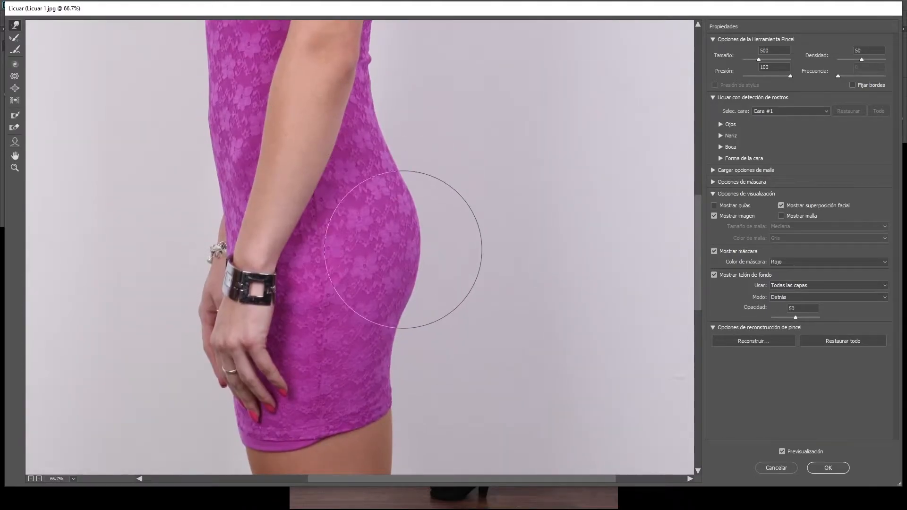
{"action": "left_click", "coordinate": [717, 55]}
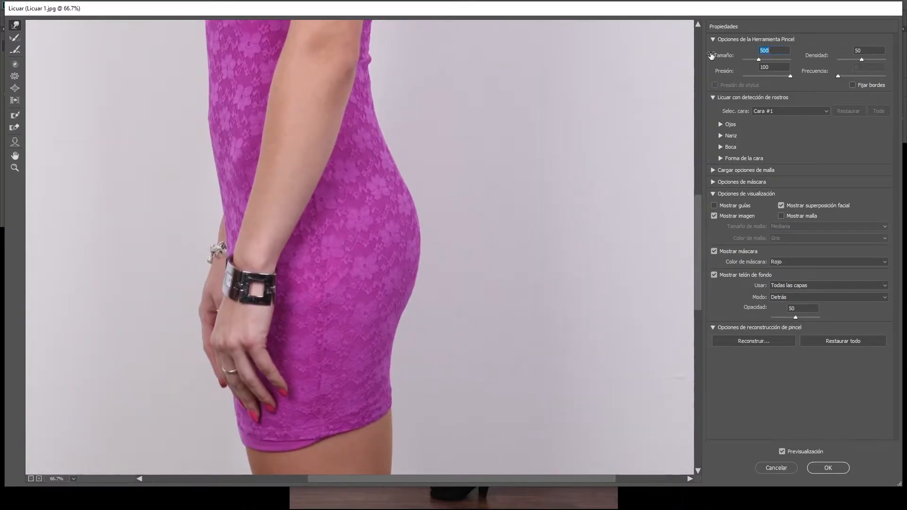
{"action": "type", "text": "600"}
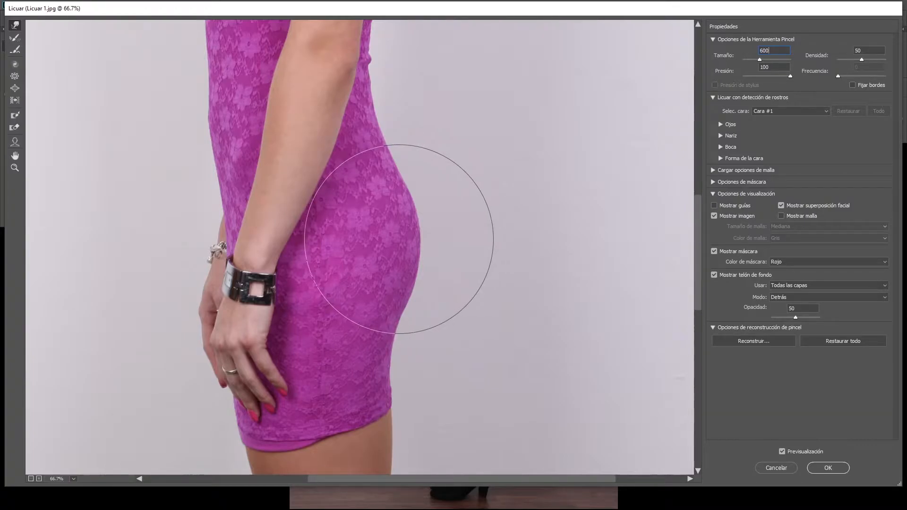
{"action": "mouse_move", "coordinate": [400, 239]}
{"action": "left_mouse_down"}
{"action": "mouse_move", "coordinate": [405, 309]}
{"action": "mouse_move", "coordinate": [413, 267]}
{"action": "mouse_move", "coordinate": [402, 194]}
{"action": "mouse_move", "coordinate": [409, 263]}
{"action": "mouse_move", "coordinate": [409, 222]}
{"action": "mouse_move", "coordinate": [452, 193]}
{"action": "mouse_move", "coordinate": [448, 215]}
{"action": "left_mouse_up"}
Review the reshaped figure against the backdrop of the original and apply the Liquify filter to the photo
{"action": "scroll", "coordinate": [448, 215], "scroll_direction": "down", "scroll_amount": 5}
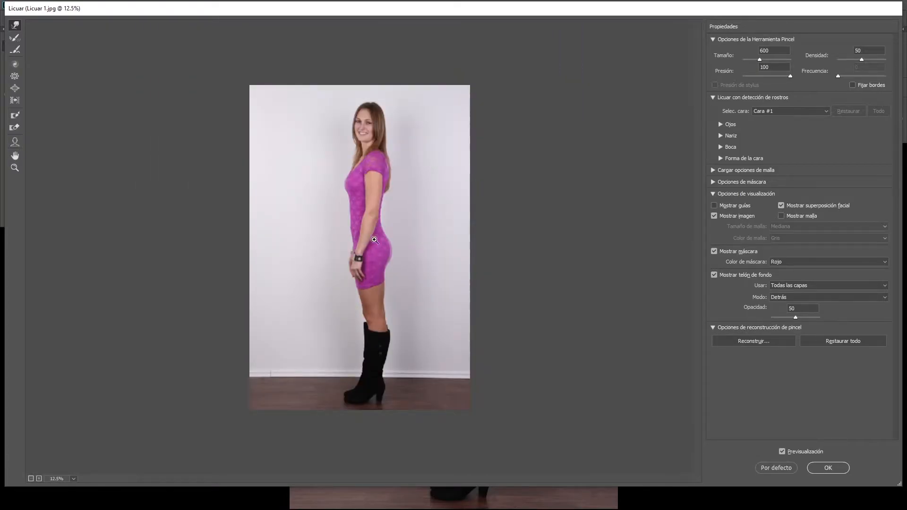
{"action": "scroll", "coordinate": [447, 214], "scroll_direction": "up", "scroll_amount": 3}
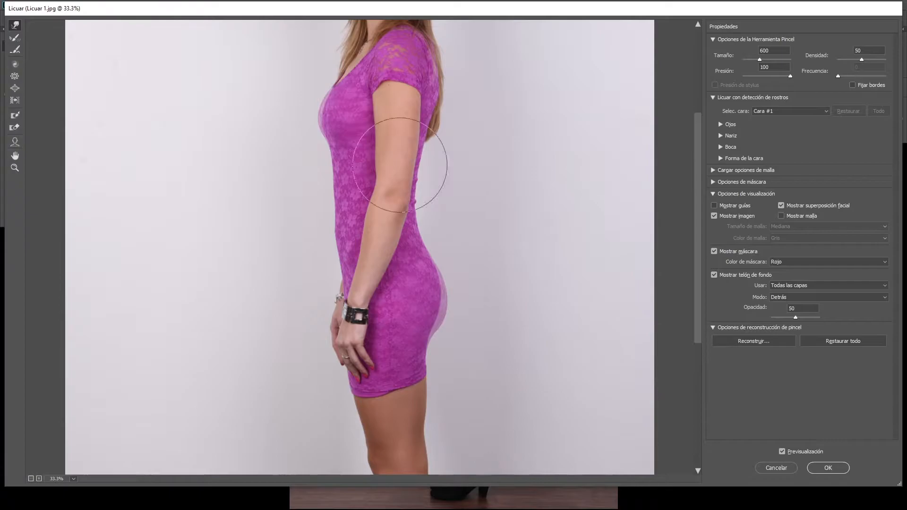
{"action": "scroll", "coordinate": [524, 234], "scroll_direction": "up", "scroll_amount": 6}
{"action": "scroll", "coordinate": [531, 235], "scroll_direction": "down", "scroll_amount": 6}
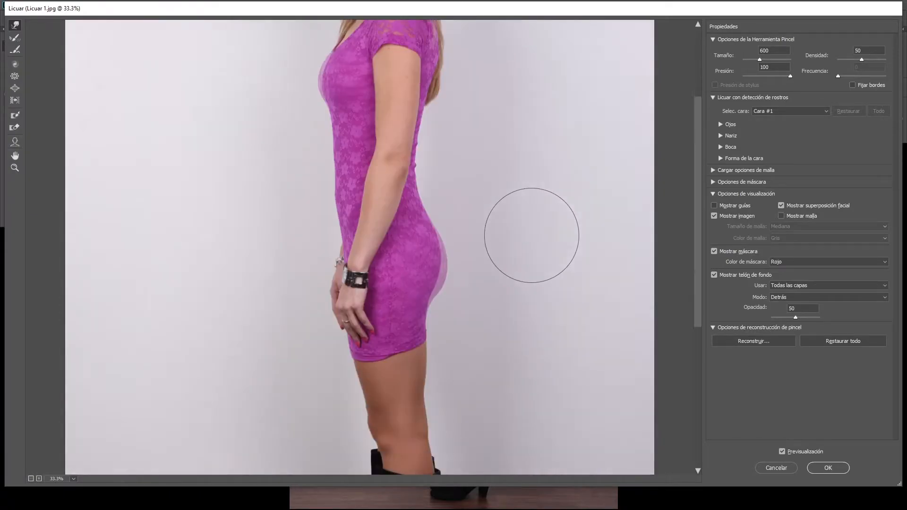
{"action": "left_click", "coordinate": [827, 468]}
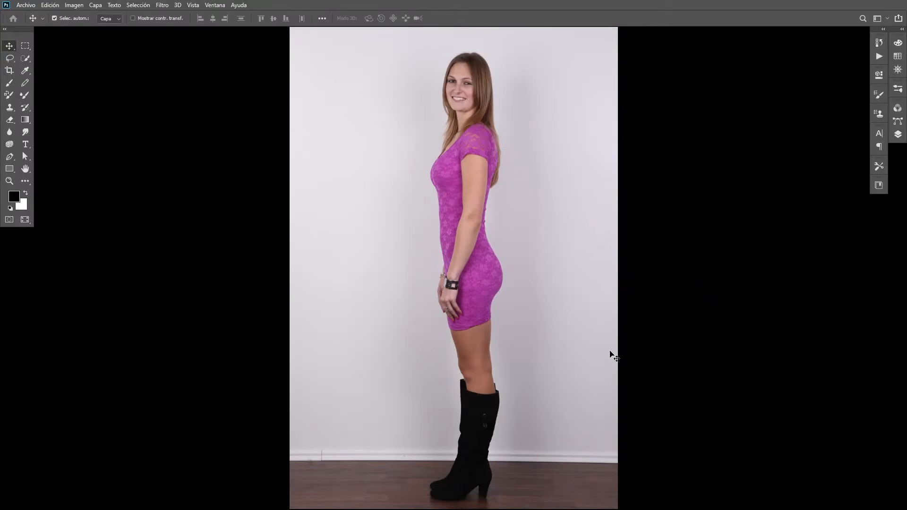
Examine the reshaped chest and hip contours and the lace texture of the dress up close in the photo
{"action": "scroll", "coordinate": [548, 239], "scroll_direction": "up", "scroll_amount": 3}
{"action": "left_click_drag", "start_coordinate": [510, 178], "coordinate": [450, 224]}
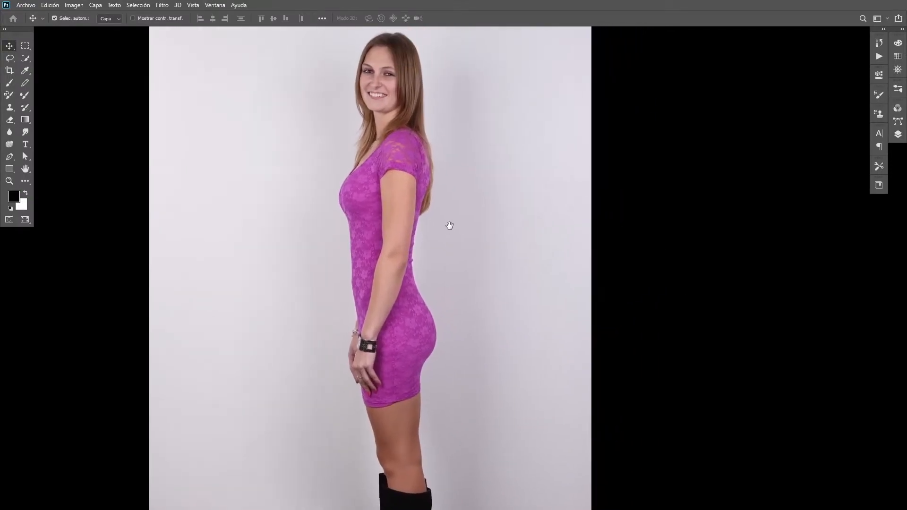
{"action": "left_click", "coordinate": [355, 200], "text": "ctrl"}
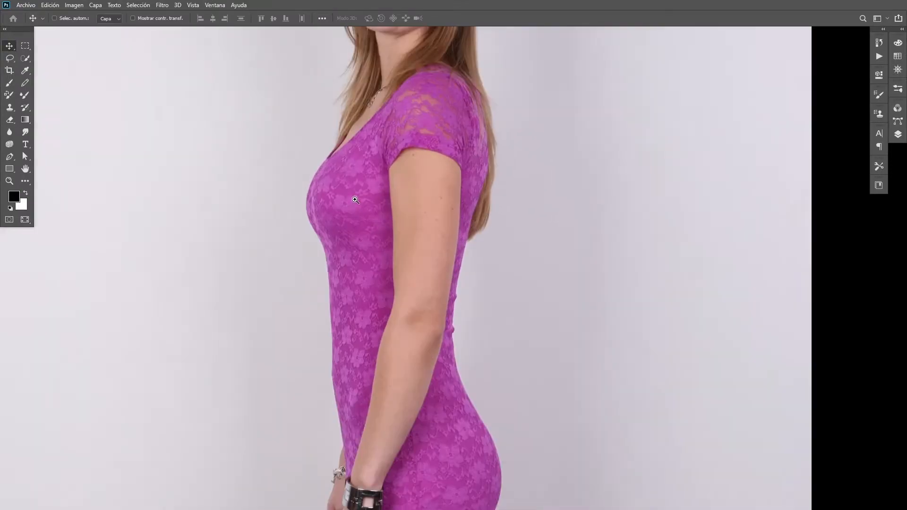
{"action": "left_click", "coordinate": [355, 200], "text": "ctrl"}
{"action": "left_click", "coordinate": [353, 218], "text": "ctrl"}
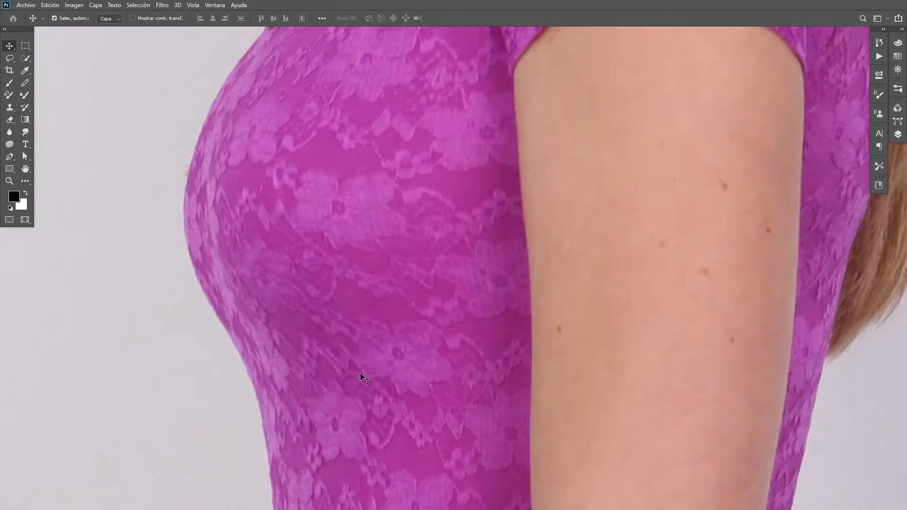
{"action": "left_click_drag", "start_coordinate": [357, 103], "coordinate": [367, 146]}
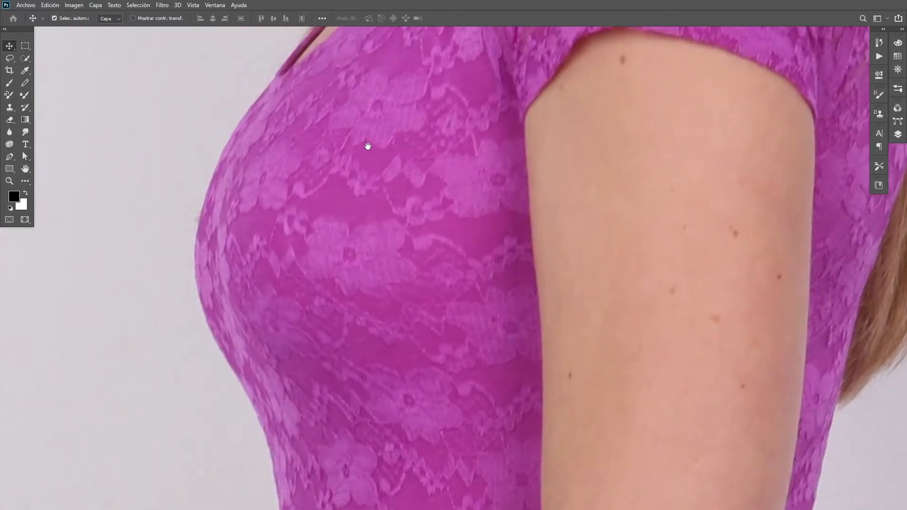
{"action": "left_click_drag", "start_coordinate": [351, 89], "coordinate": [362, 97]}
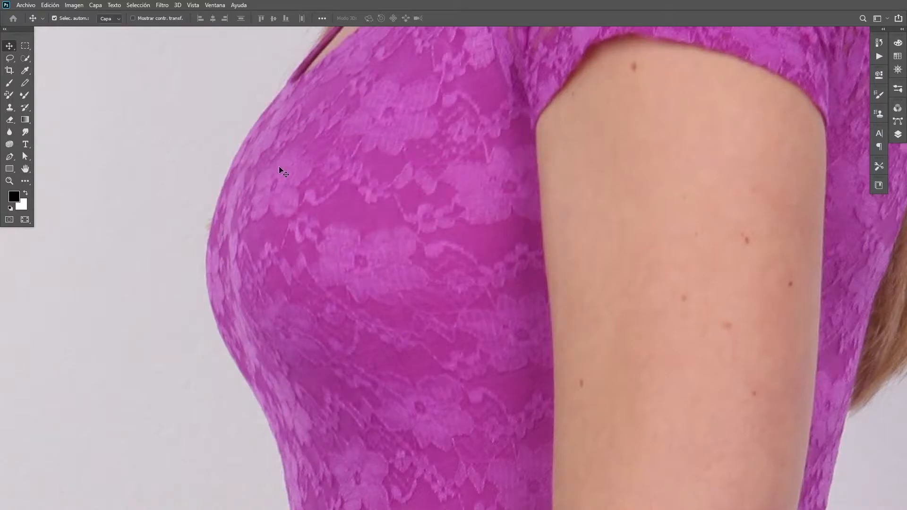
{"action": "left_click_drag", "start_coordinate": [359, 339], "coordinate": [414, 334]}
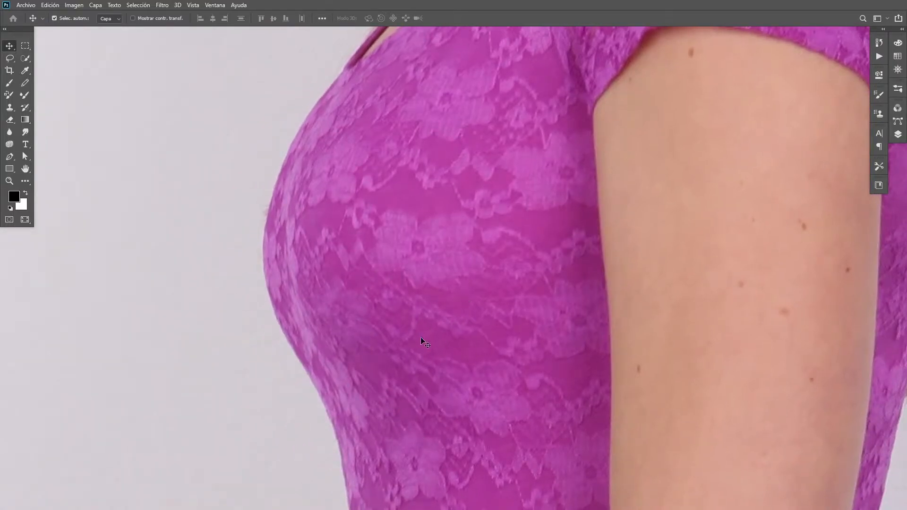
{"action": "key", "text": "ctrl+minus"}
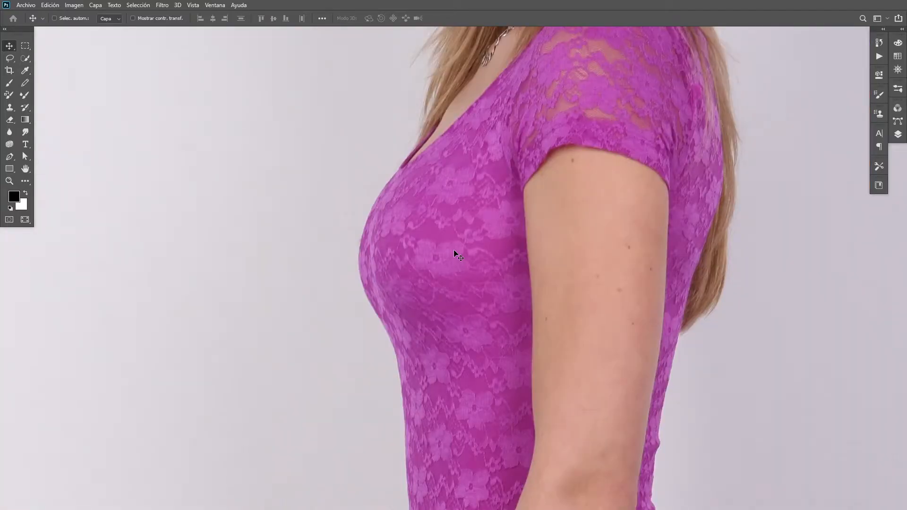
{"action": "key", "text": "ctrl+minus"}
{"action": "key", "text": "ctrl+minus"}
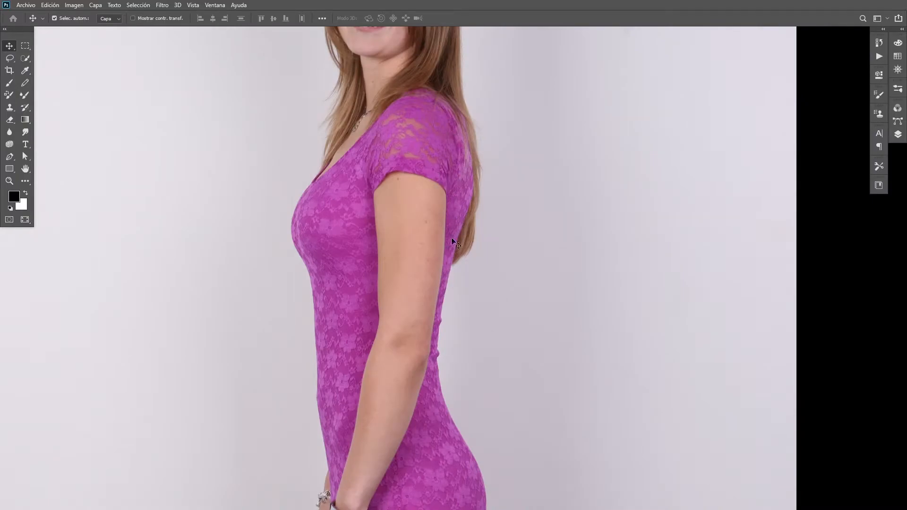
{"action": "left_click_drag", "start_coordinate": [362, 254], "coordinate": [350, 158]}
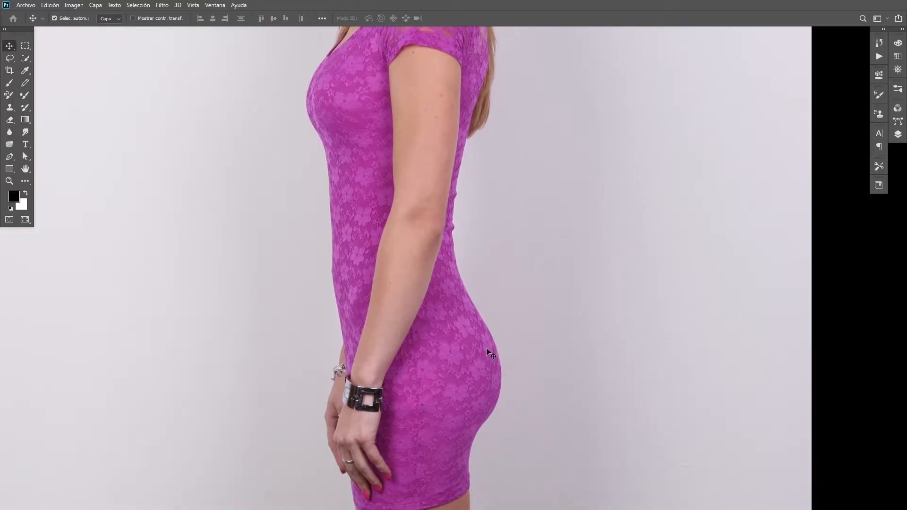
Examine the reshaped chest and hips up close, and check the whole figure from head to boots
{"action": "left_click_drag", "start_coordinate": [510, 413], "coordinate": [494, 370]}
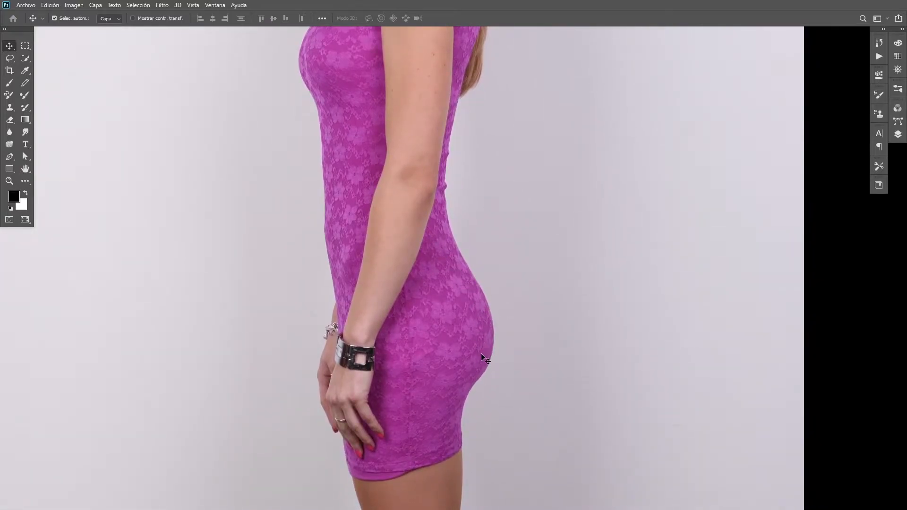
{"action": "left_click_drag", "start_coordinate": [382, 243], "coordinate": [398, 279]}
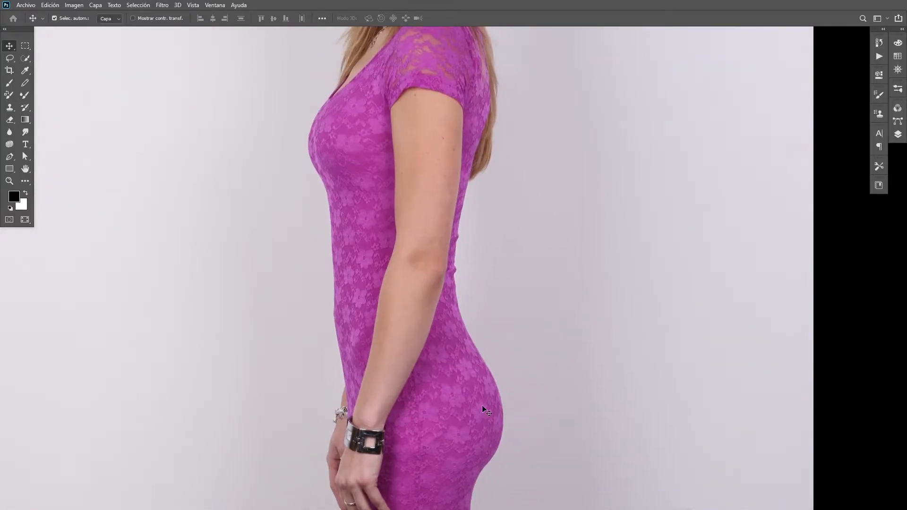
{"action": "left_click_drag", "start_coordinate": [493, 401], "coordinate": [431, 317]}
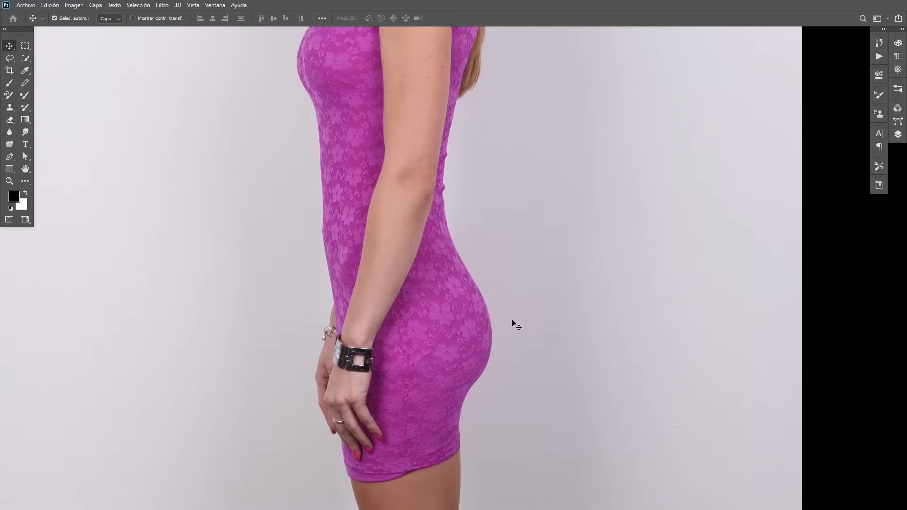
{"action": "left_click_drag", "start_coordinate": [412, 138], "coordinate": [423, 196]}
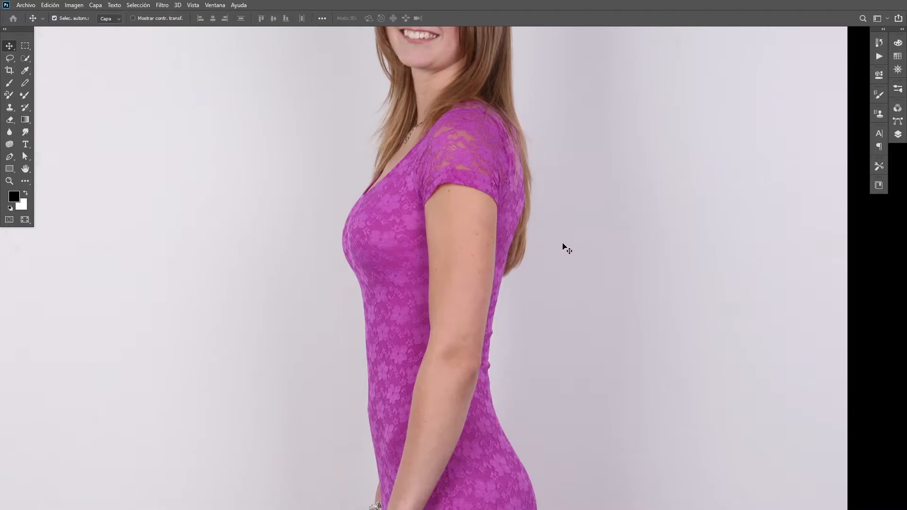
{"action": "key", "text": "ctrl+minus"}
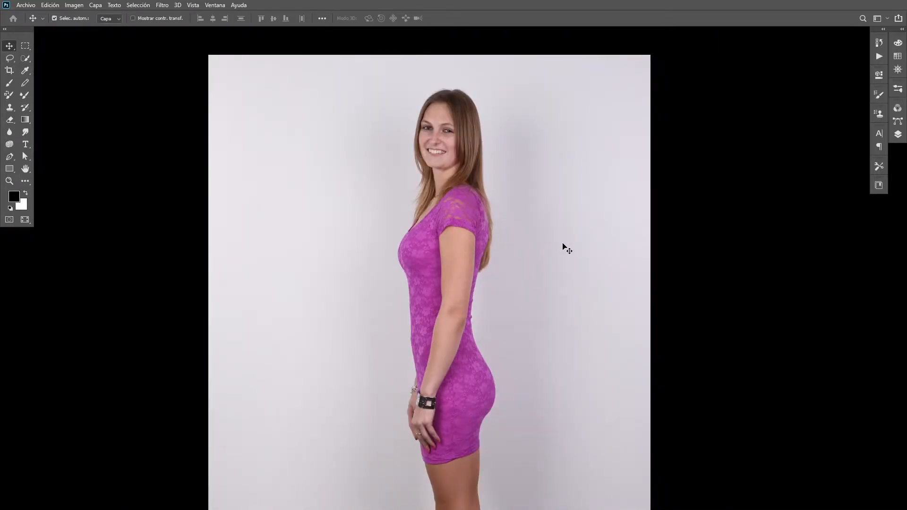
{"action": "scroll", "coordinate": [562, 243], "scroll_direction": "down", "scroll_amount": 3}
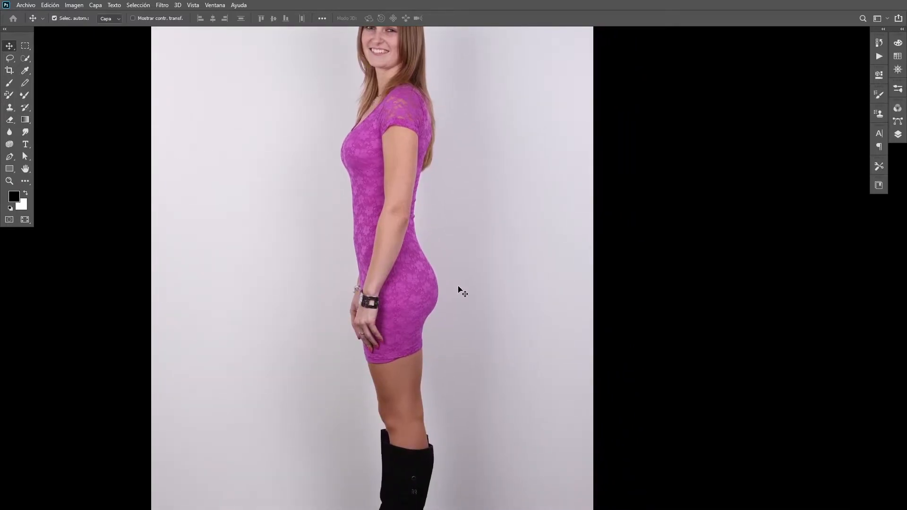
{"action": "scroll", "coordinate": [459, 344], "scroll_direction": "down", "scroll_amount": 3}
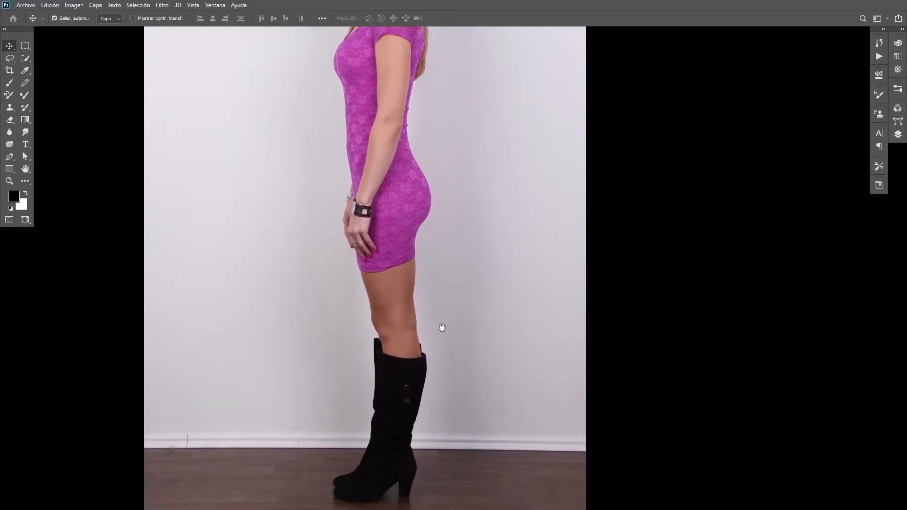
{"action": "scroll", "coordinate": [414, 264], "scroll_direction": "up", "scroll_amount": 5}
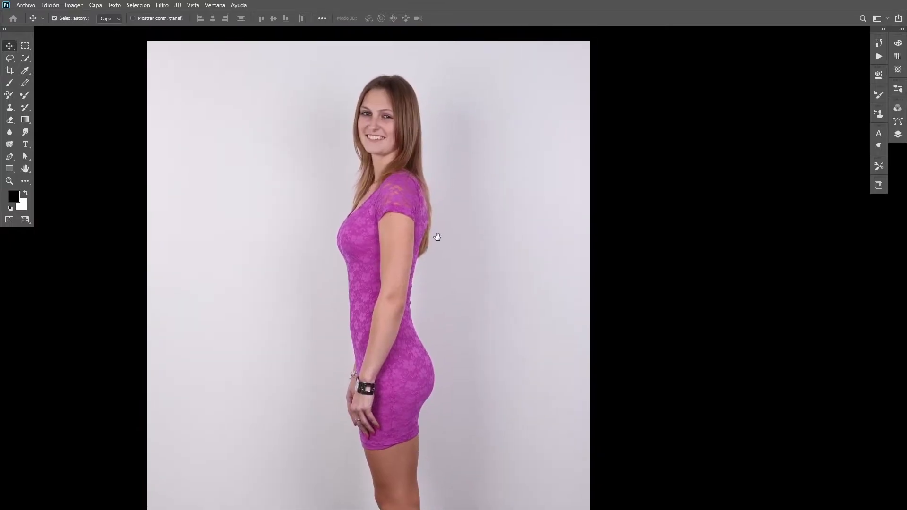
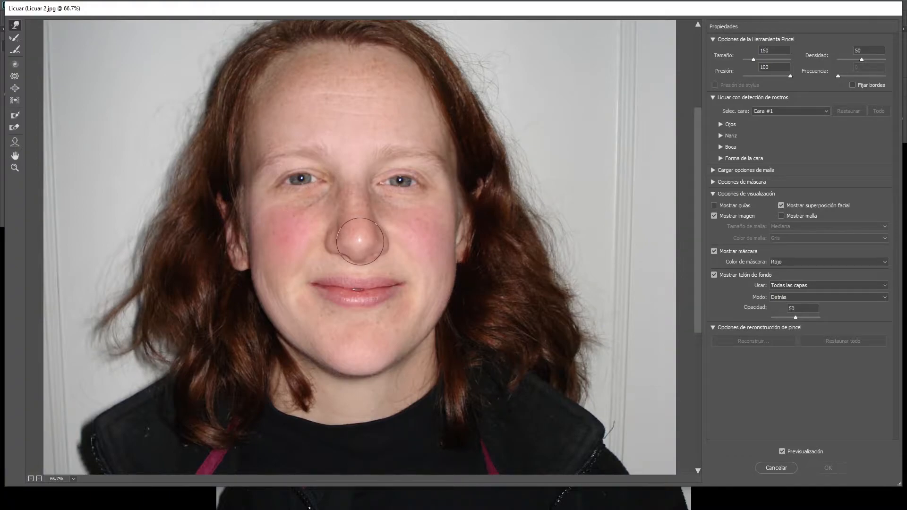
Distort the eyes, mouth, chin and jawline of the face in Licuar 2.jpg with the Forward Warp brush
{"action": "key", "text": "alt"}
{"action": "left_click", "coordinate": [324, 182]}
{"action": "left_click_drag", "start_coordinate": [400, 179], "coordinate": [440, 180]}
{"action": "left_click_drag", "start_coordinate": [375, 288], "coordinate": [313, 289]}
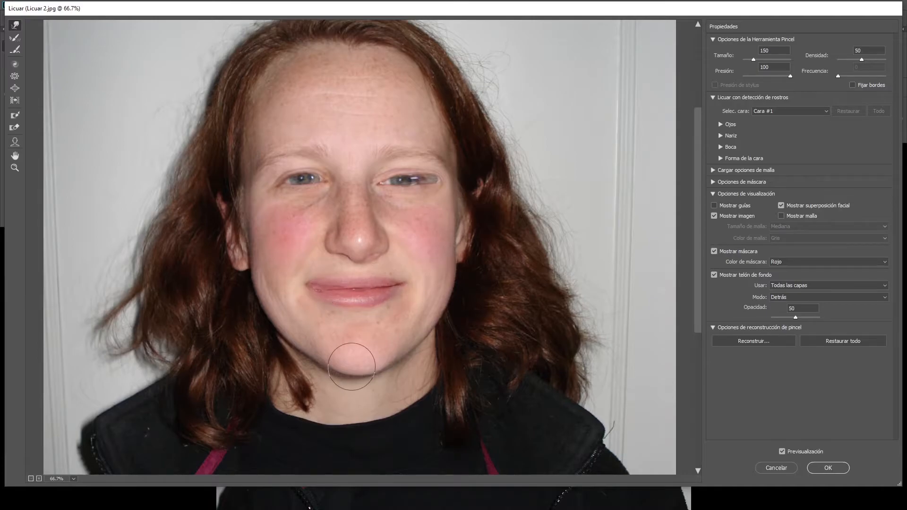
{"action": "left_click_drag", "start_coordinate": [358, 361], "coordinate": [392, 393]}
{"action": "left_click_drag", "start_coordinate": [423, 309], "coordinate": [441, 304]}
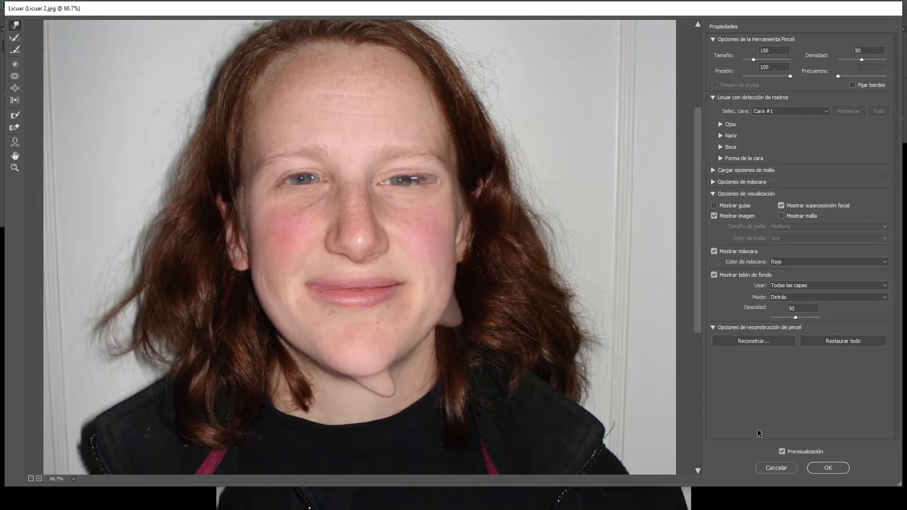
Undo the warp strokes on the jawline, chin, mouth and eyes one after another
{"action": "key", "text": "ctrl+alt+z"}
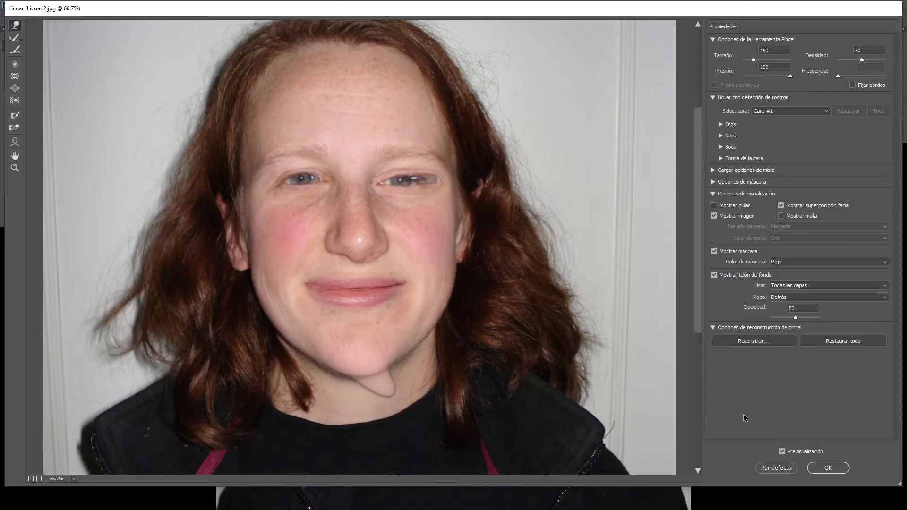
{"action": "key", "text": "ctrl+alt+z"}
{"action": "key", "text": "ctrl+alt+z"}
{"action": "key", "text": "ctrl+alt+z"}
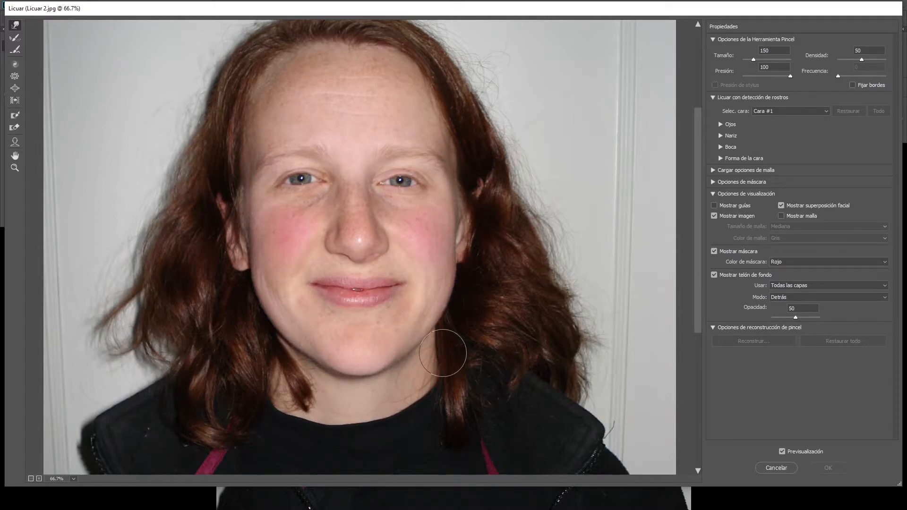
Redo the undone warp strokes on the eyes, mouth, chin and jawline
{"action": "key", "text": "ctrl+alt+space"}
{"action": "key", "text": "ctrl+shift+z"}
{"action": "key", "text": "ctrl+shift+z"}
{"action": "key", "text": "ctrl+shift+z"}
{"action": "key", "text": "ctrl+shift+z"}
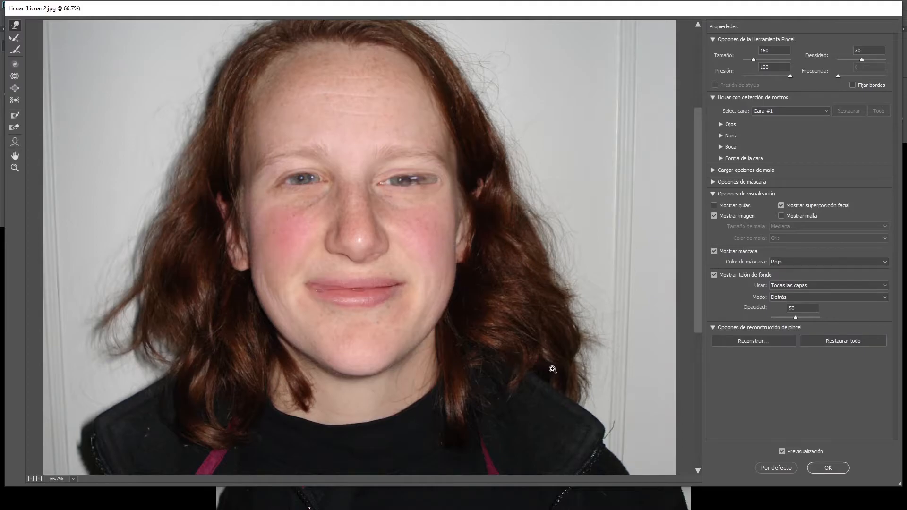
{"action": "key", "text": "ctrl+shift+z"}
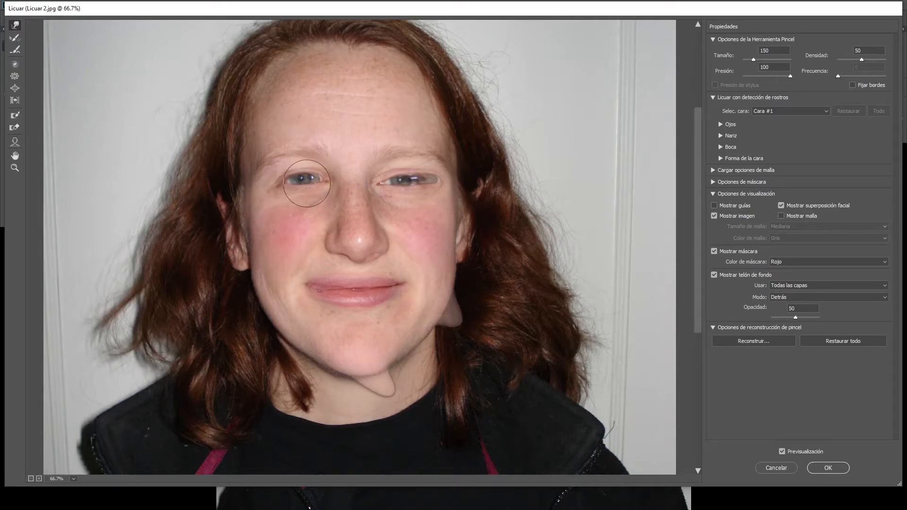
Restore the distorted areas of the face to their original shape with the Reconstruct brush
{"action": "left_click", "coordinate": [15, 40]}
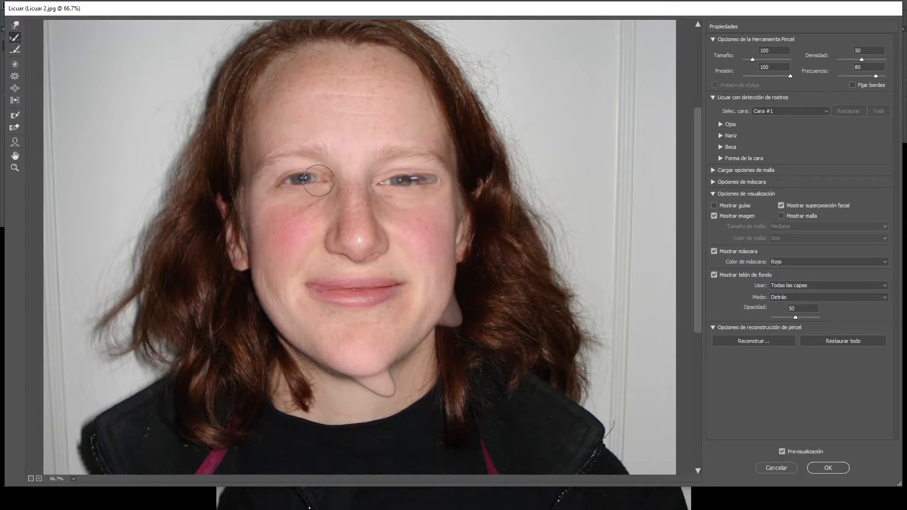
{"action": "mouse_move", "coordinate": [319, 179]}
{"action": "left_mouse_down"}
{"action": "mouse_move", "coordinate": [297, 177]}
{"action": "mouse_move", "coordinate": [295, 188]}
{"action": "mouse_move", "coordinate": [318, 180]}
{"action": "mouse_move", "coordinate": [275, 181]}
{"action": "mouse_move", "coordinate": [306, 176]}
{"action": "left_mouse_up"}
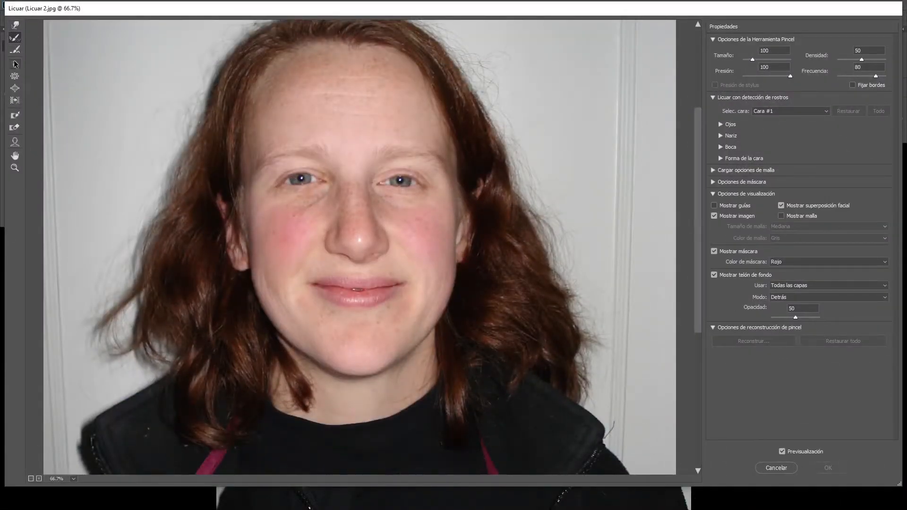
Push the eye on the image's left toward the inner brow with Forward Warp and even out the distortion with the Smooth brush at size 300
{"action": "left_click", "coordinate": [15, 26]}
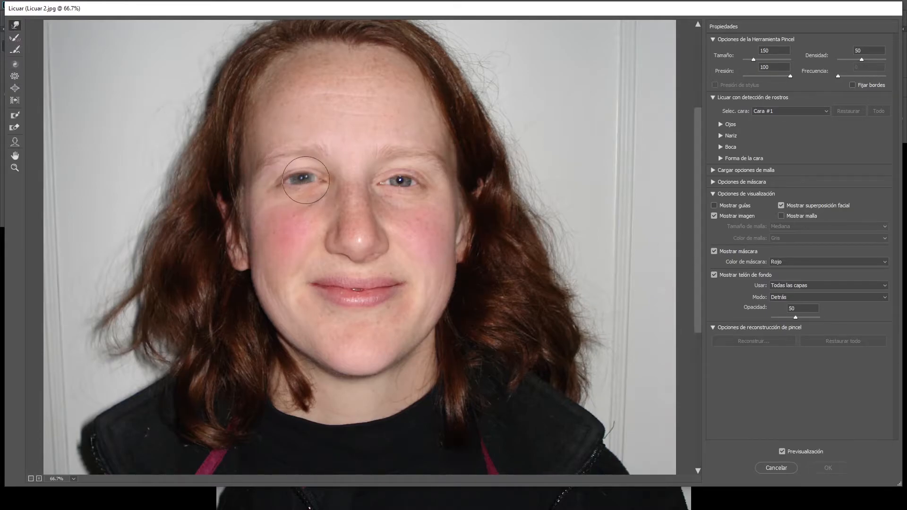
{"action": "left_click_drag", "start_coordinate": [303, 186], "coordinate": [314, 163]}
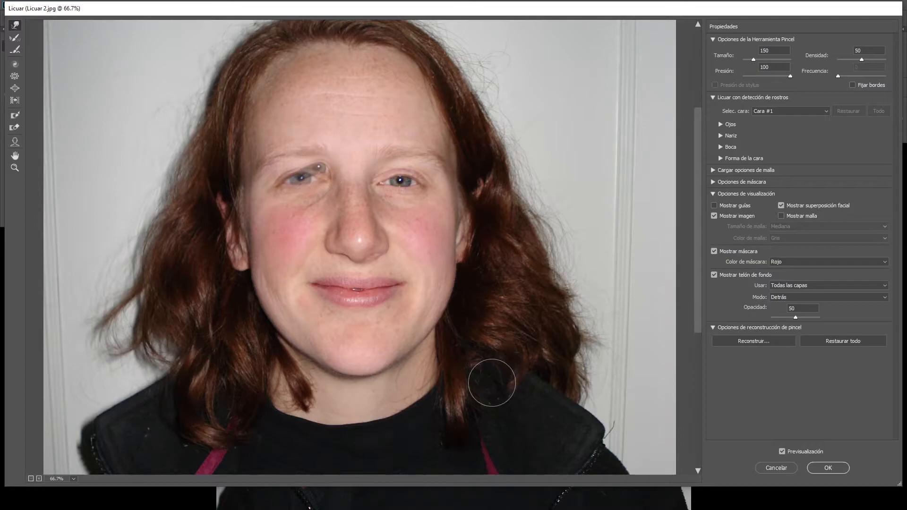
{"action": "left_click", "coordinate": [15, 50]}
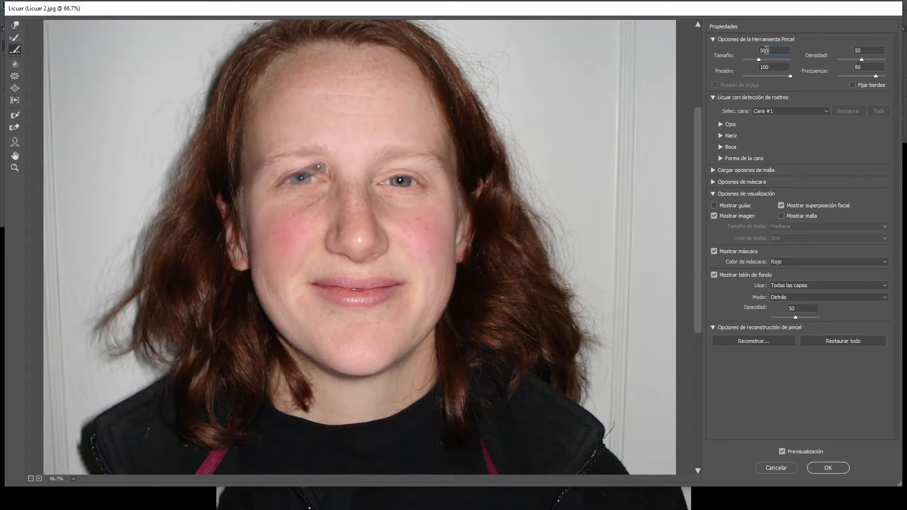
{"action": "type", "text": "300"}
{"action": "mouse_move", "coordinate": [331, 172]}
{"action": "left_mouse_down"}
{"action": "mouse_move", "coordinate": [319, 166]}
{"action": "mouse_move", "coordinate": [335, 165]}
{"action": "mouse_move", "coordinate": [290, 178]}
{"action": "mouse_move", "coordinate": [314, 191]}
{"action": "mouse_move", "coordinate": [371, 186]}
{"action": "mouse_move", "coordinate": [329, 171]}
{"action": "left_mouse_up"}
{"action": "key", "text": "ctrl+alt+space"}
{"action": "mouse_move", "coordinate": [314, 163]}
{"action": "left_mouse_down"}
{"action": "mouse_move", "coordinate": [348, 182]}
{"action": "mouse_move", "coordinate": [315, 172]}
{"action": "mouse_move", "coordinate": [325, 178]}
{"action": "mouse_move", "coordinate": [304, 180]}
{"action": "mouse_move", "coordinate": [348, 205]}
{"action": "mouse_move", "coordinate": [303, 174]}
{"action": "mouse_move", "coordinate": [309, 179]}
{"action": "left_mouse_up"}
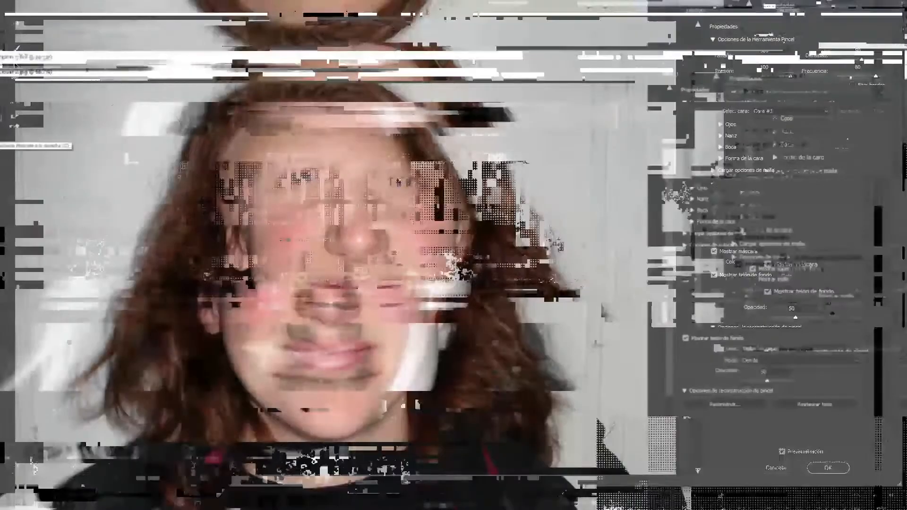
Twirl the mouth area clockwise with the Twirl tool at brush size 500 and undo the twirl
{"action": "left_click", "coordinate": [16, 65]}
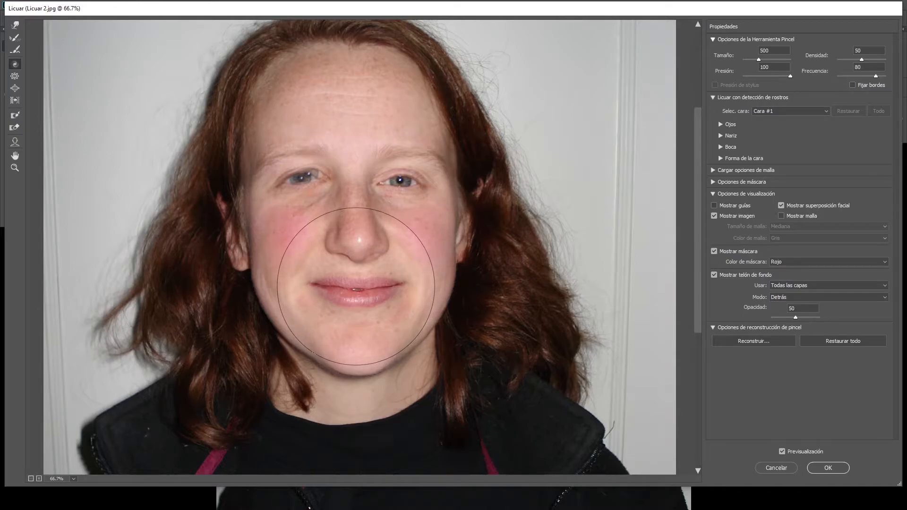
{"action": "left_click_drag", "start_coordinate": [356, 287], "coordinate": [354, 284]}
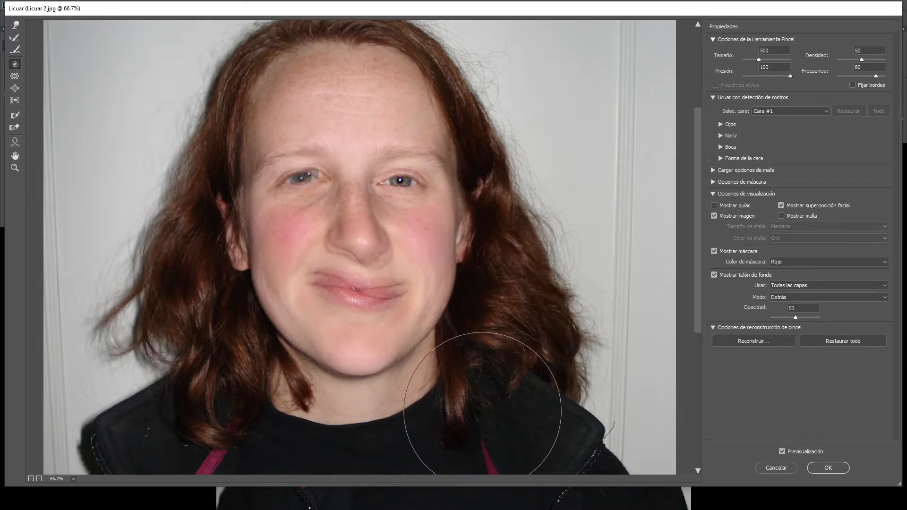
{"action": "key", "text": "ctrl+space"}
{"action": "key", "text": "ctrl+z"}
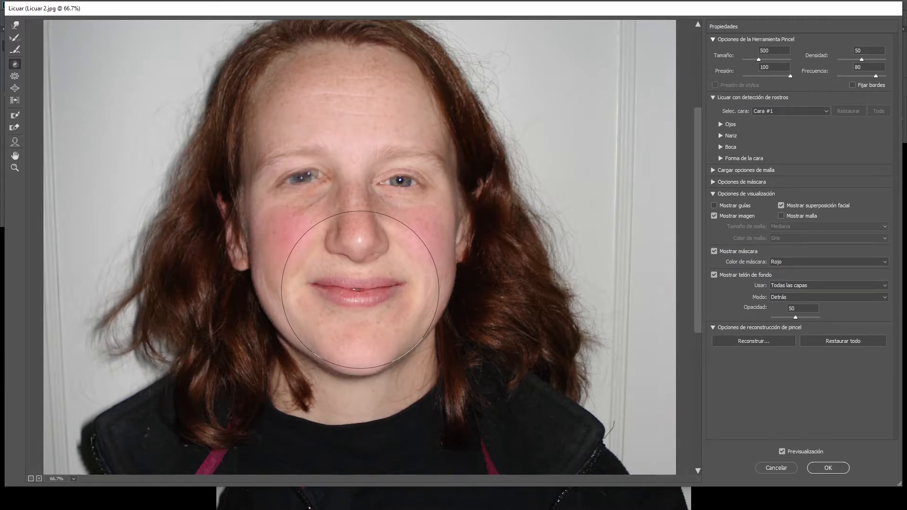
Twirl the mouth area counterclockwise with the same Twirl brush and undo the twirl
{"action": "left_click_drag", "start_coordinate": [360, 289], "coordinate": [361, 290]}
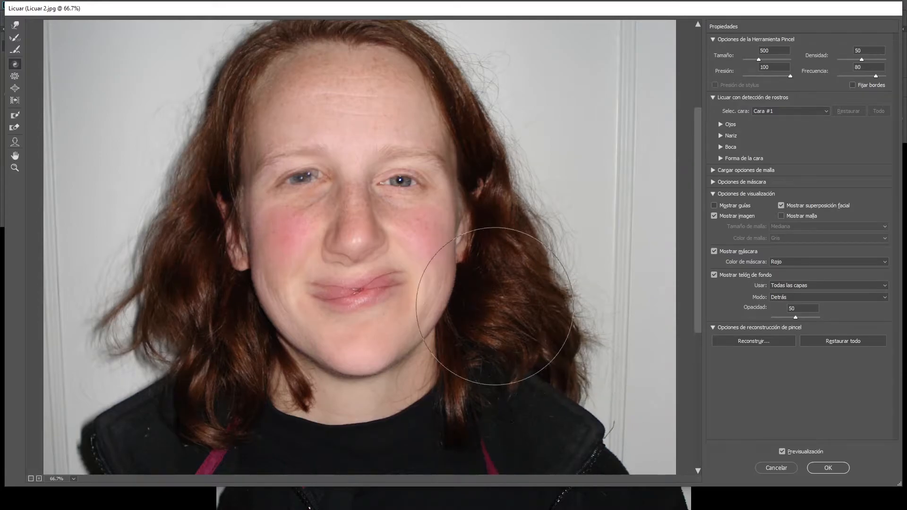
{"action": "key", "text": "ctrl+alt+space"}
{"action": "key", "text": "ctrl+alt+z"}
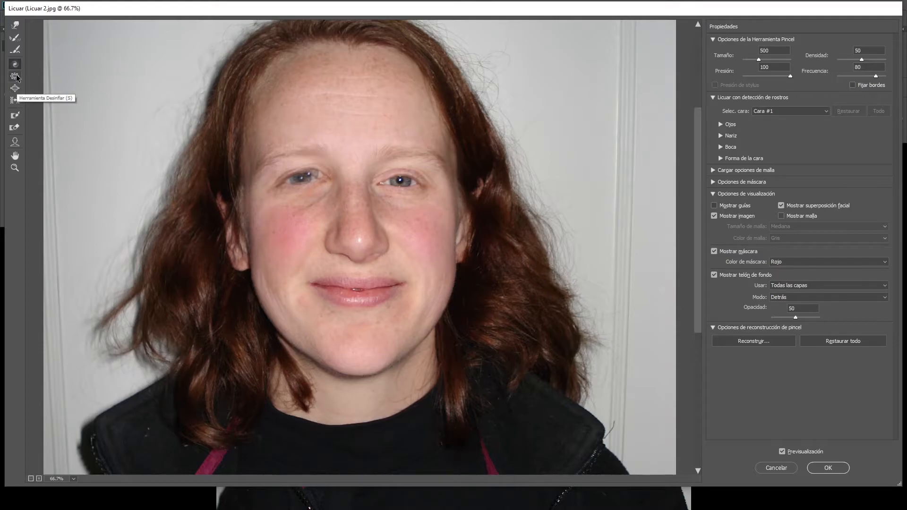
Set the Pucker tool's brush size to 250 and switch to the Bloat tool
{"action": "left_click", "coordinate": [15, 77]}
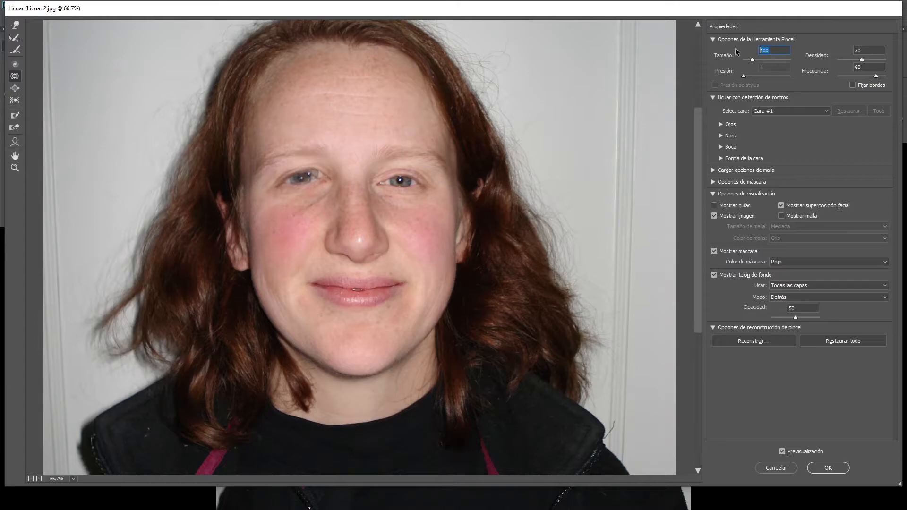
{"action": "type", "text": "250"}
{"action": "key", "text": "Return"}
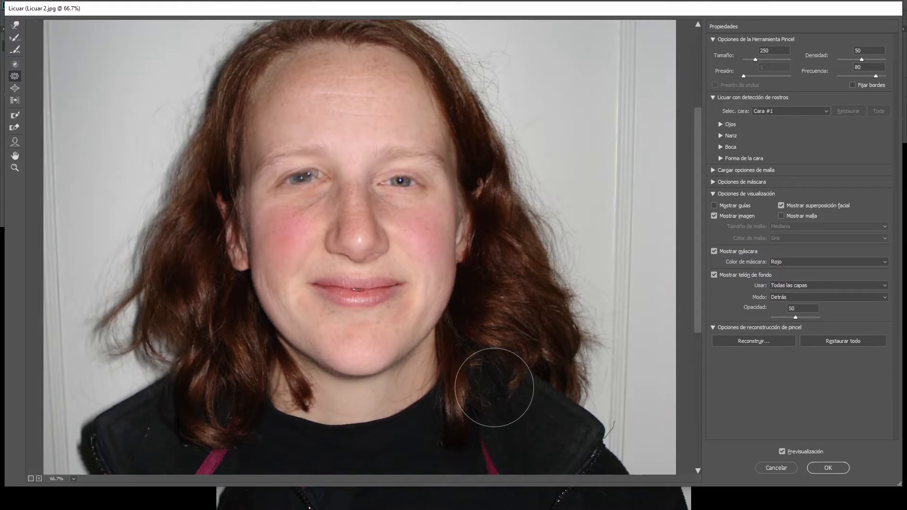
{"action": "left_click", "coordinate": [15, 88]}
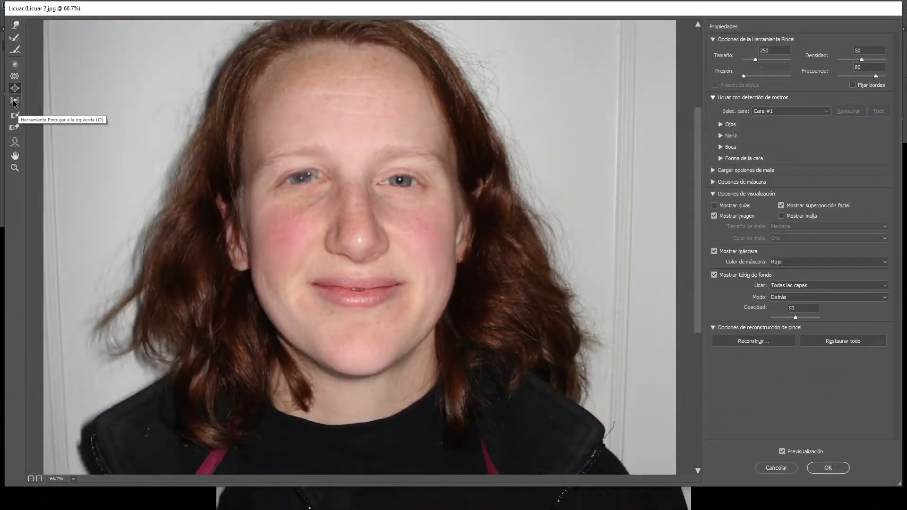
Try narrowing the sides of the nose with the Push Left tool and undo the strokes
{"action": "left_click", "coordinate": [14, 101]}
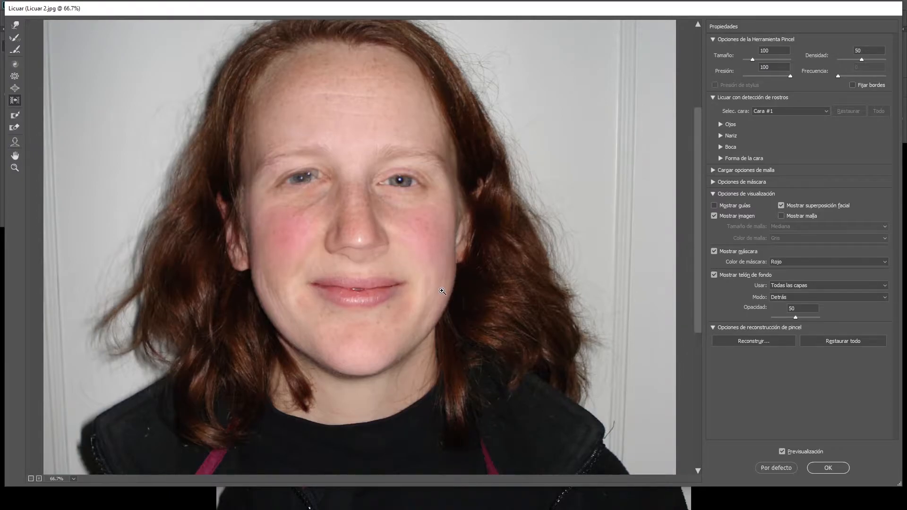
{"action": "left_click", "coordinate": [296, 237]}
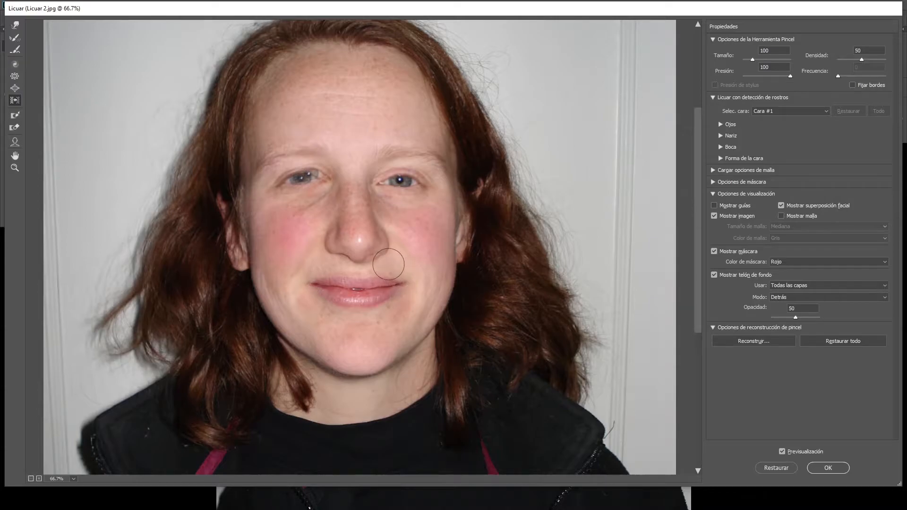
{"action": "key", "text": "alt"}
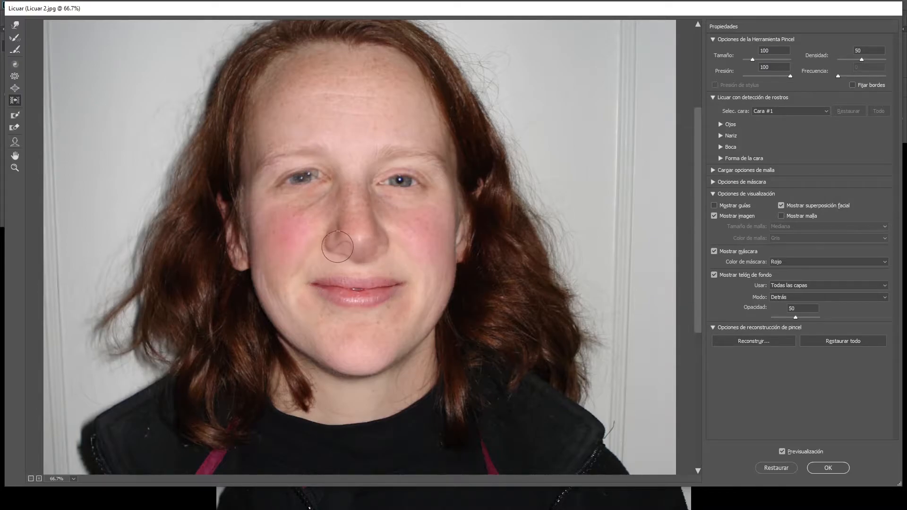
{"action": "key", "text": "ctrl+space"}
{"action": "key", "text": "ctrl+z"}
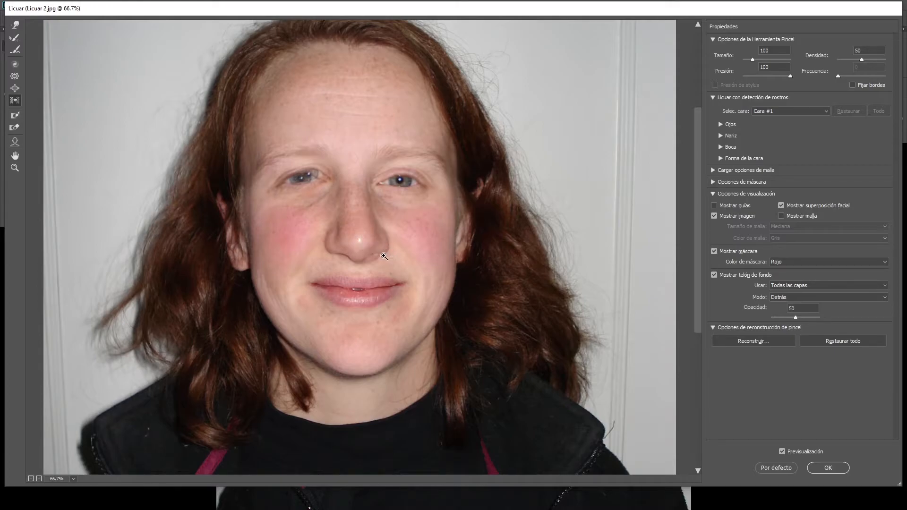
Try pushing the nose upward with the Forward Warp tool at brush size 350 and undo the stroke
{"action": "scroll", "coordinate": [385, 248], "scroll_direction": "up", "scroll_amount": 1}
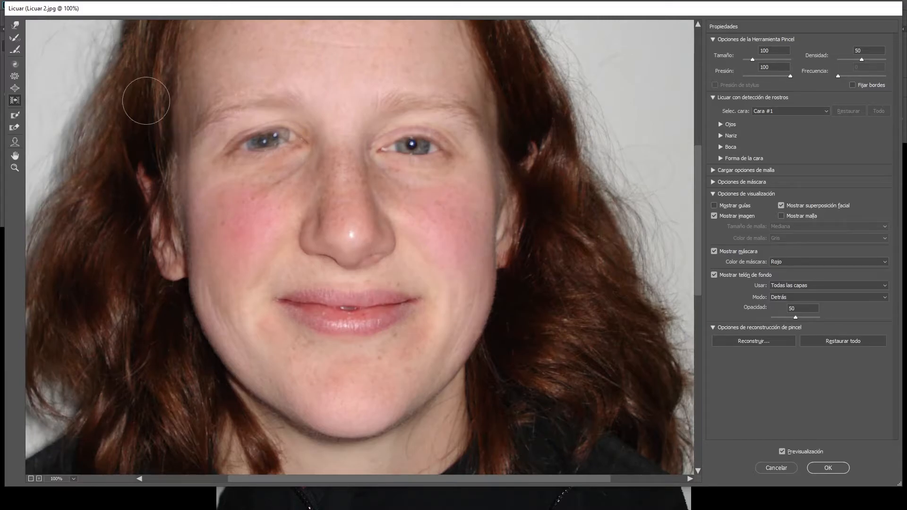
{"action": "left_click", "coordinate": [14, 24]}
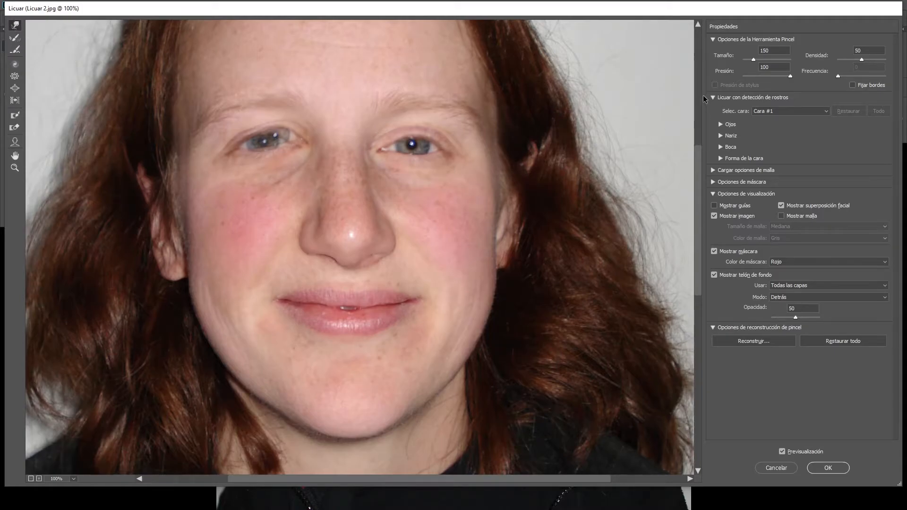
{"action": "left_click", "coordinate": [740, 54]}
{"action": "type", "text": "250"}
{"action": "double_click", "coordinate": [764, 50]}
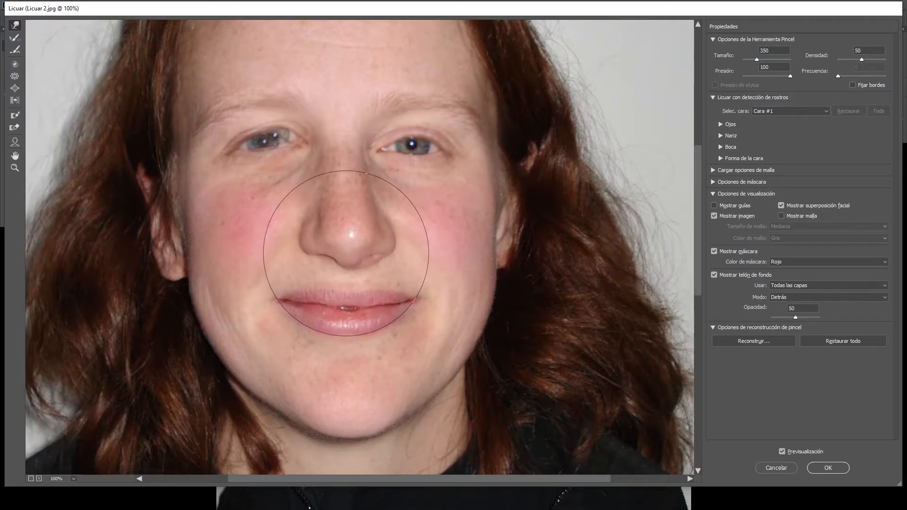
{"action": "left_click_drag", "start_coordinate": [347, 247], "coordinate": [348, 239]}
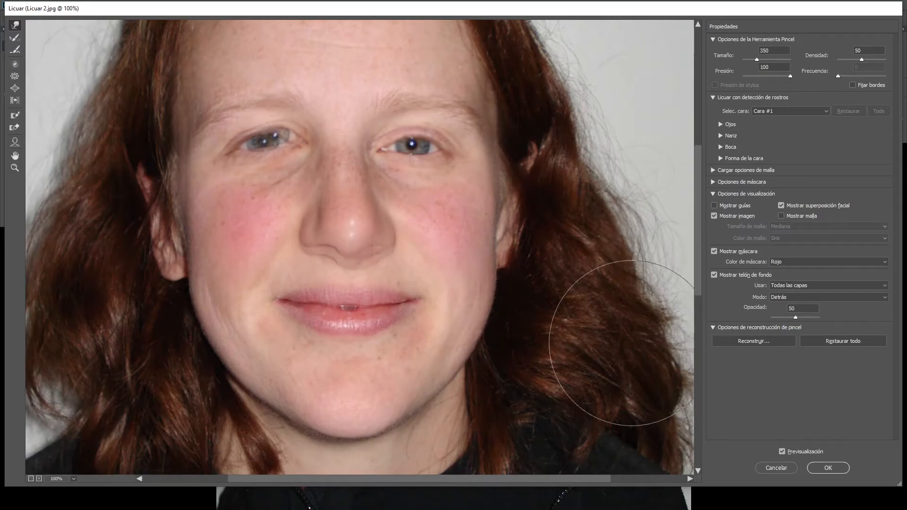
{"action": "key", "text": "ctrl+alt+z"}
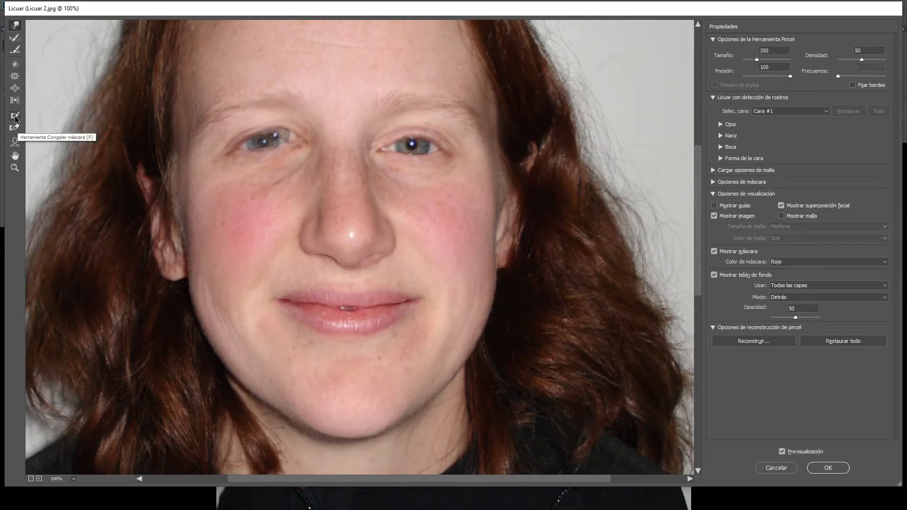
Paint a freeze mask over the mouth and surrounding skin with the Freeze Mask tool at brush size 150
{"action": "left_click", "coordinate": [16, 118]}
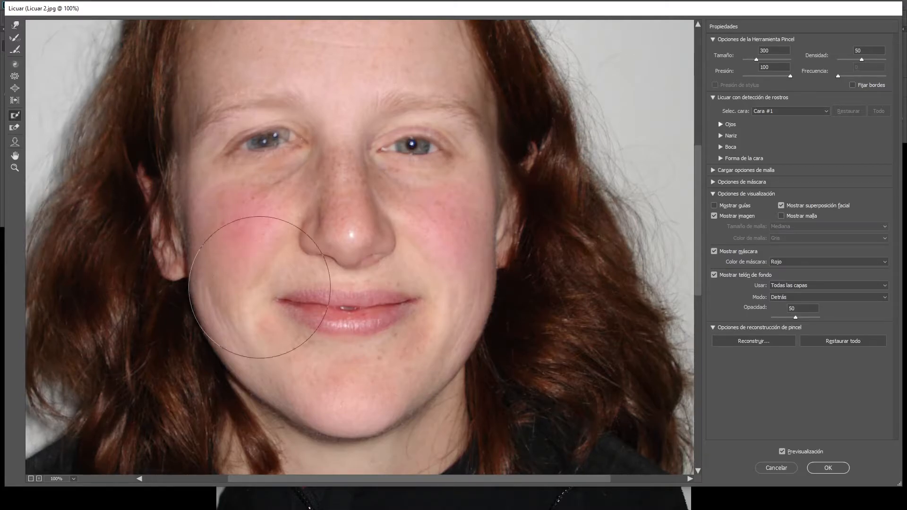
{"action": "left_click", "coordinate": [777, 52]}
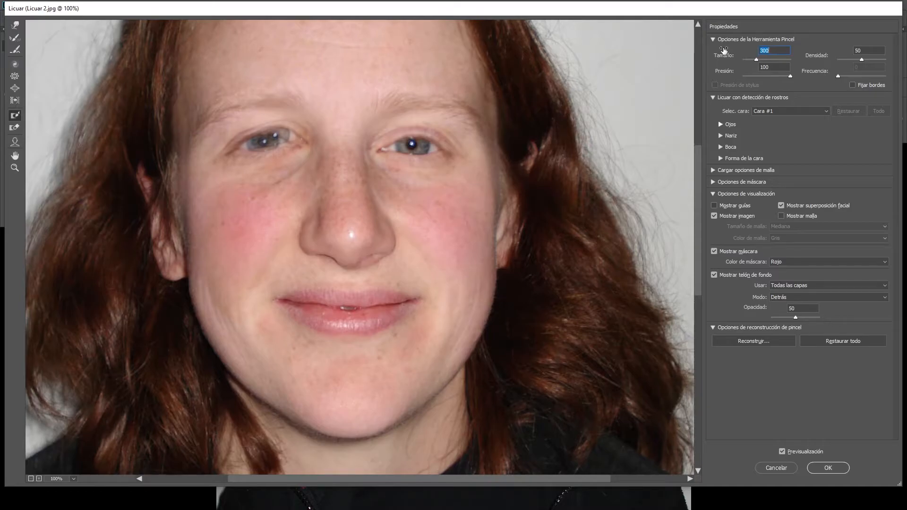
{"action": "mouse_move", "coordinate": [303, 304]}
{"action": "left_mouse_down"}
{"action": "mouse_move", "coordinate": [415, 312]}
{"action": "mouse_move", "coordinate": [262, 313]}
{"action": "mouse_move", "coordinate": [427, 301]}
{"action": "mouse_move", "coordinate": [246, 304]}
{"action": "mouse_move", "coordinate": [309, 312]}
{"action": "mouse_move", "coordinate": [446, 307]}
{"action": "mouse_move", "coordinate": [328, 308]}
{"action": "mouse_move", "coordinate": [323, 329]}
{"action": "mouse_move", "coordinate": [433, 314]}
{"action": "mouse_move", "coordinate": [445, 293]}
{"action": "left_mouse_up"}
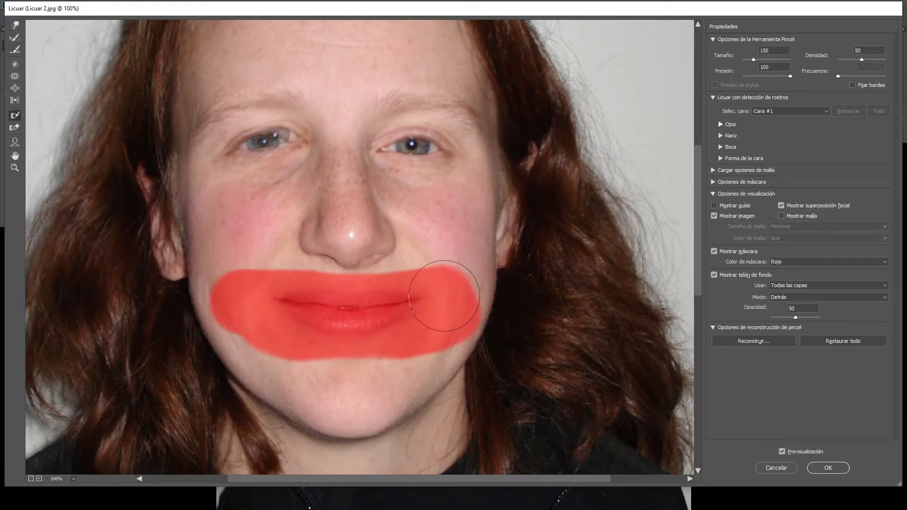
Push the nose slightly upward with the Forward Warp tool at brush size 450 while the mouth stays frozen
{"action": "left_click", "coordinate": [15, 25]}
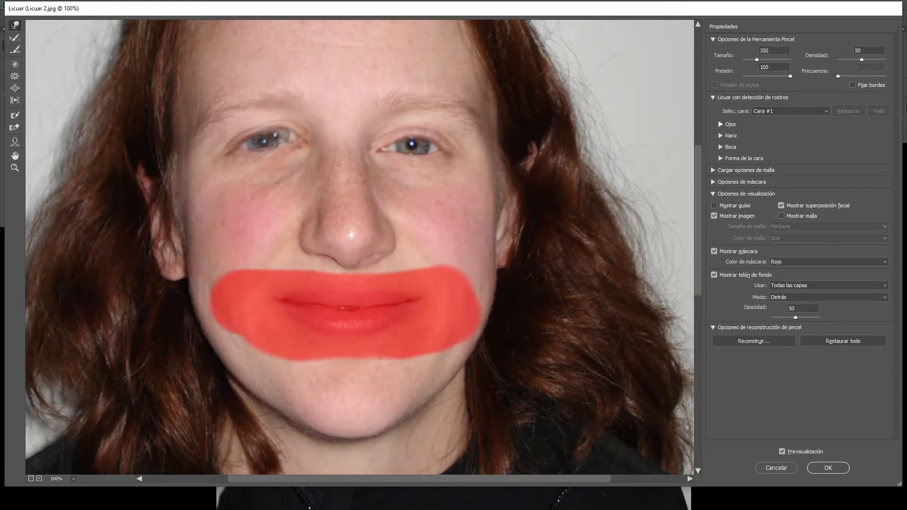
{"action": "key", "text": "Return"}
{"action": "type", "text": "450"}
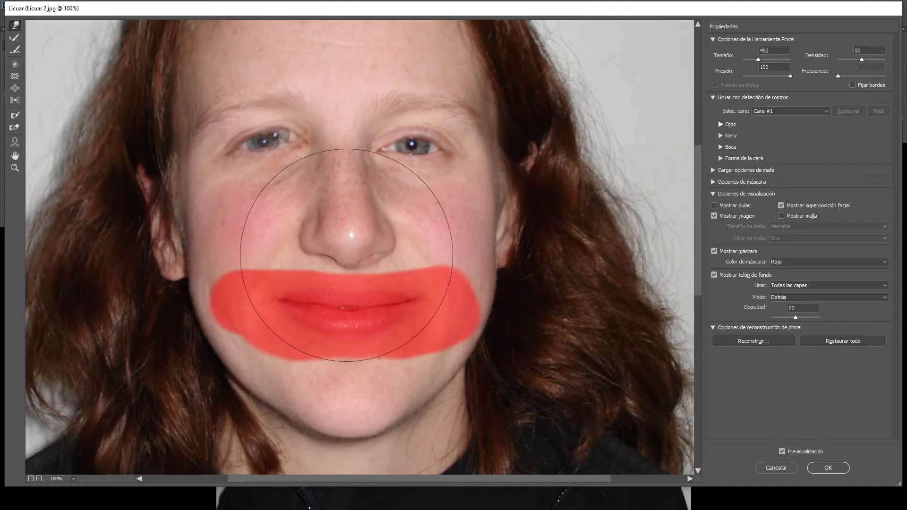
{"action": "left_click_drag", "start_coordinate": [346, 255], "coordinate": [340, 241]}
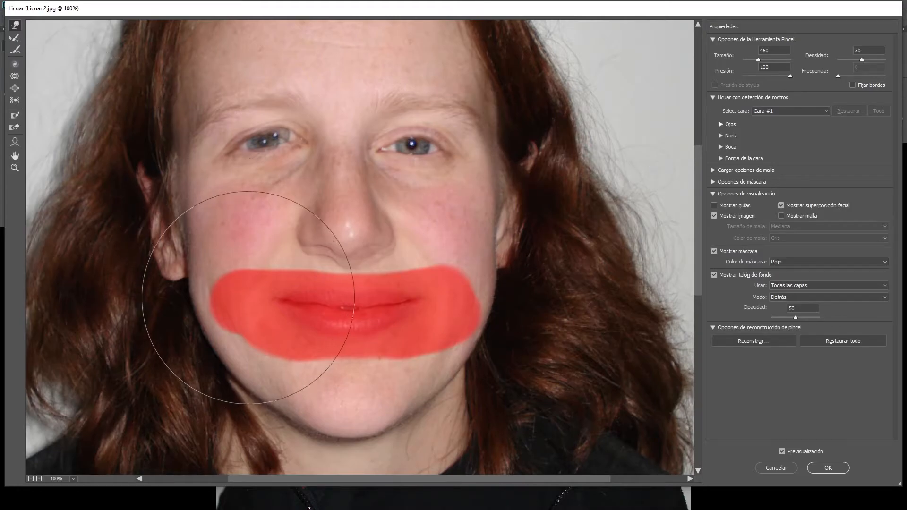
Erase the freeze mask over the mouth with the Thaw Mask tool at brush size 350 and restore all distortions
{"action": "left_click", "coordinate": [15, 129]}
{"action": "key", "text": "bracketleft"}
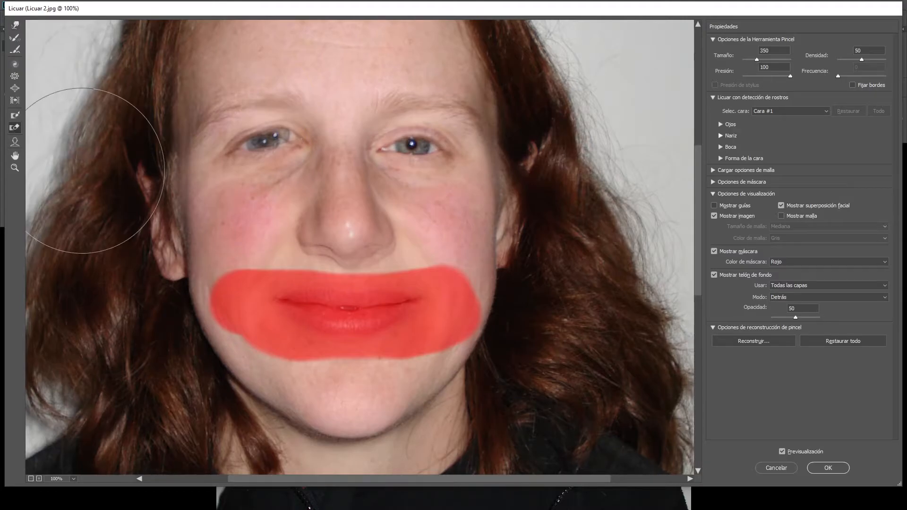
{"action": "mouse_move", "coordinate": [274, 293]}
{"action": "left_mouse_down"}
{"action": "mouse_move", "coordinate": [297, 318]}
{"action": "mouse_move", "coordinate": [378, 334]}
{"action": "mouse_move", "coordinate": [516, 334]}
{"action": "left_mouse_up"}
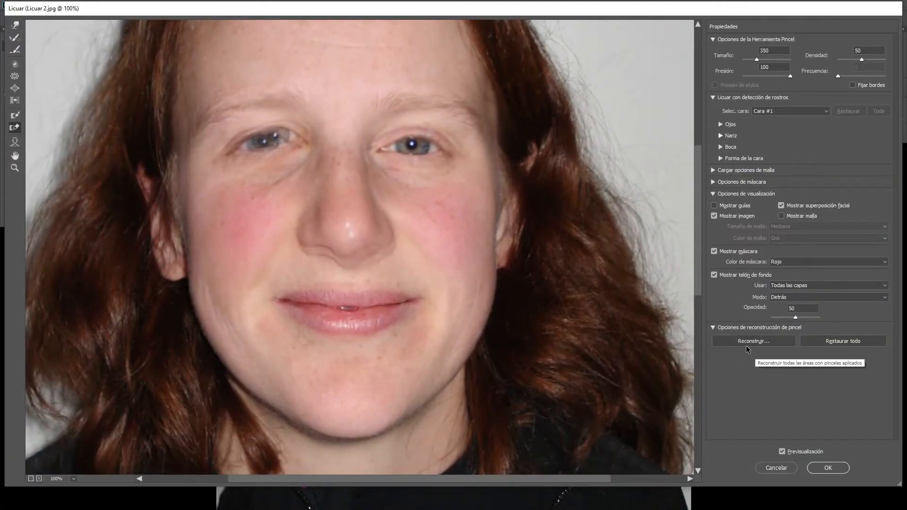
{"action": "left_click", "coordinate": [851, 340]}
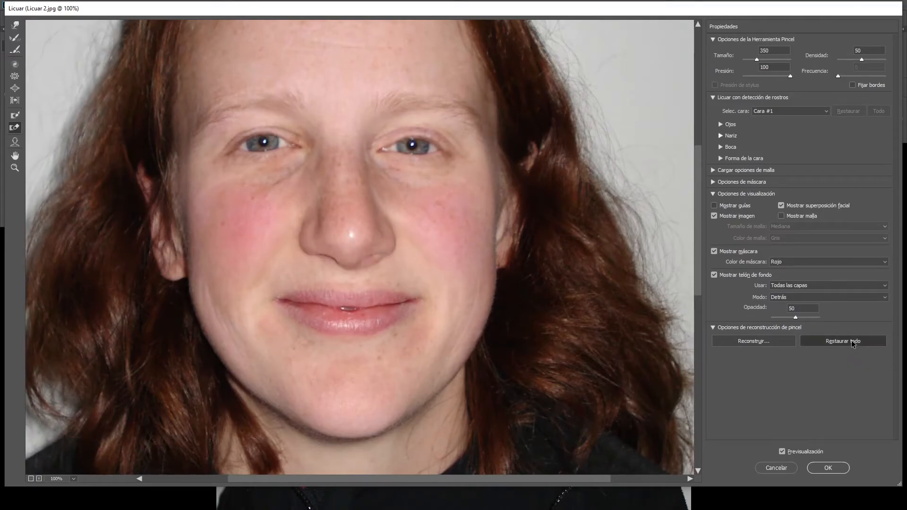
Show the mesh-loading and mask options, mask the entire image and clear the mask again
{"action": "left_click", "coordinate": [713, 98]}
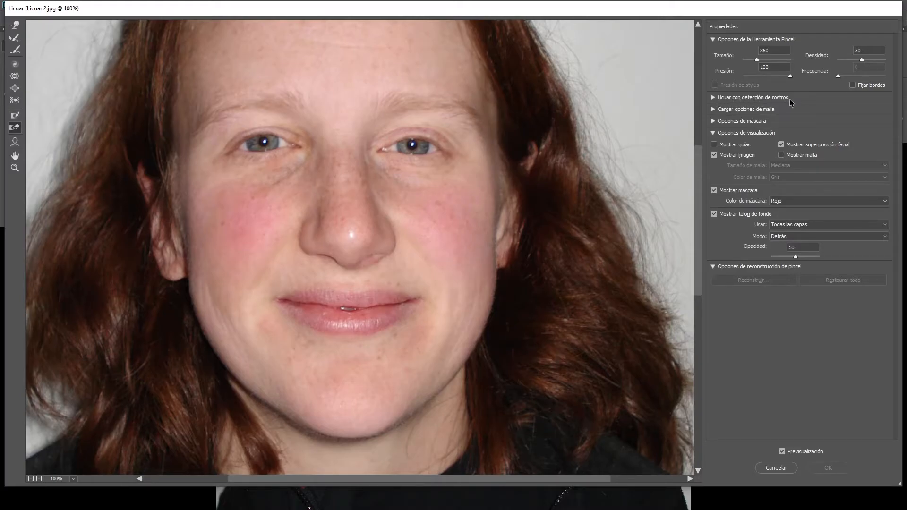
{"action": "left_click", "coordinate": [734, 109]}
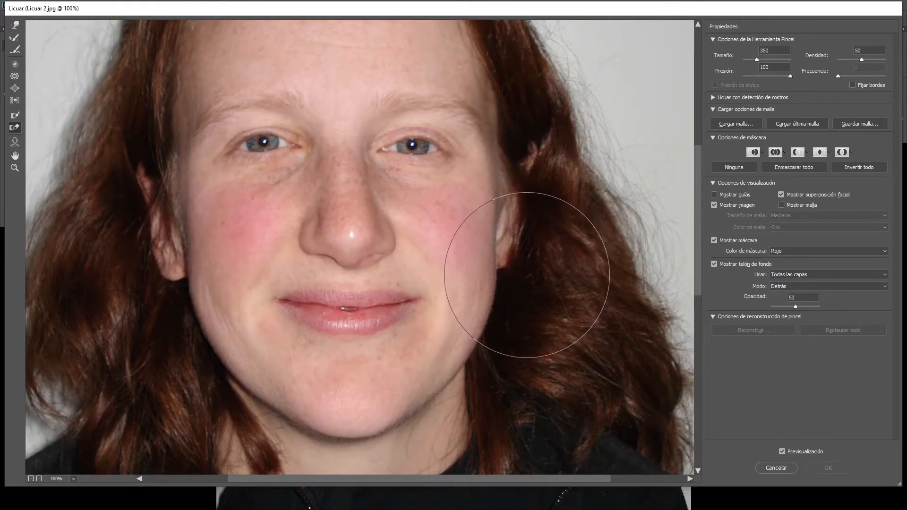
{"action": "left_click", "coordinate": [713, 109]}
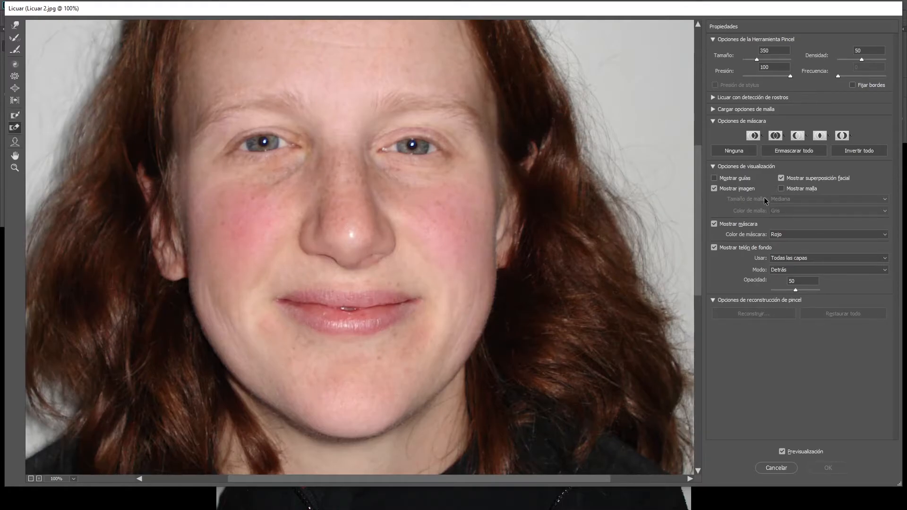
{"action": "left_click", "coordinate": [792, 150]}
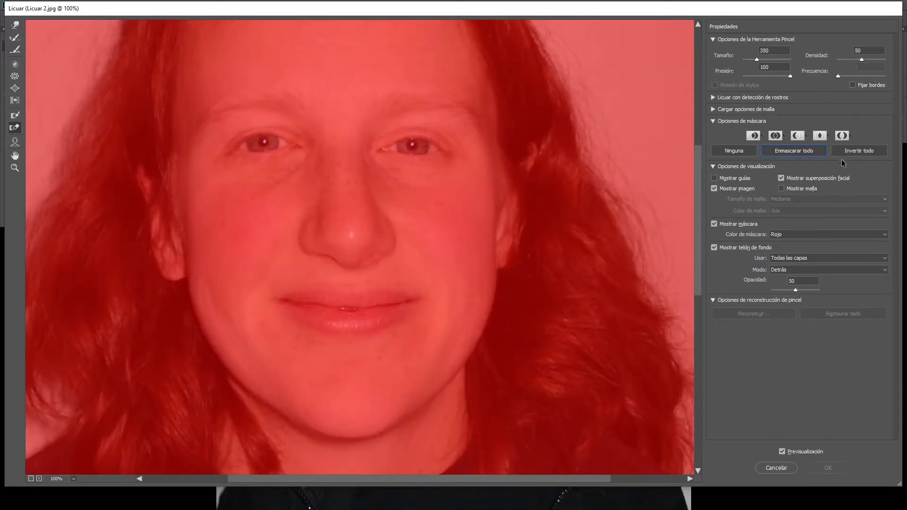
{"action": "left_click", "coordinate": [727, 149]}
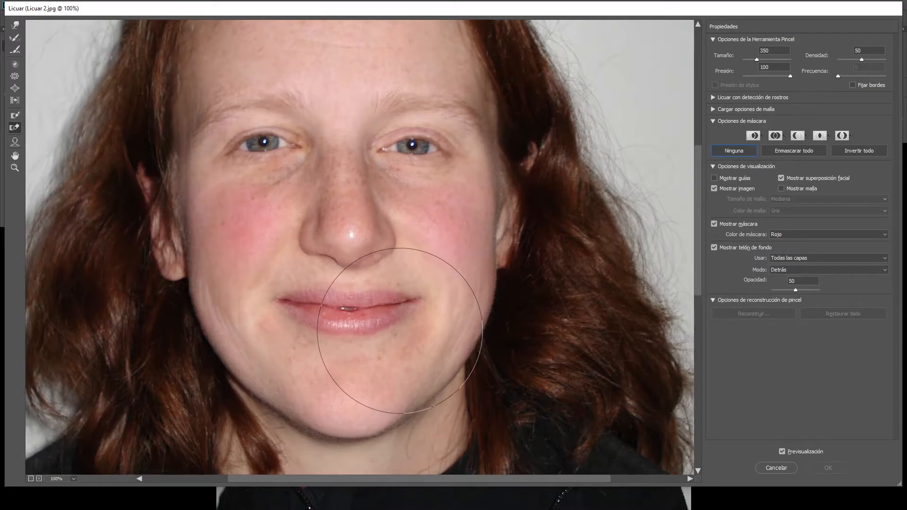
{"action": "left_click", "coordinate": [713, 121]}
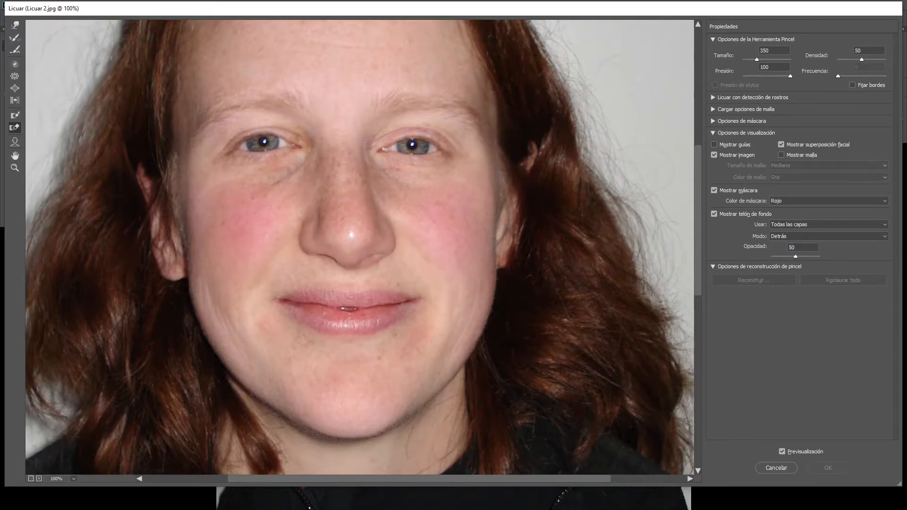
Try the image, facial overlay and guides display options and return each to its original setting
{"action": "left_click", "coordinate": [17, 126]}
{"action": "left_click", "coordinate": [714, 155]}
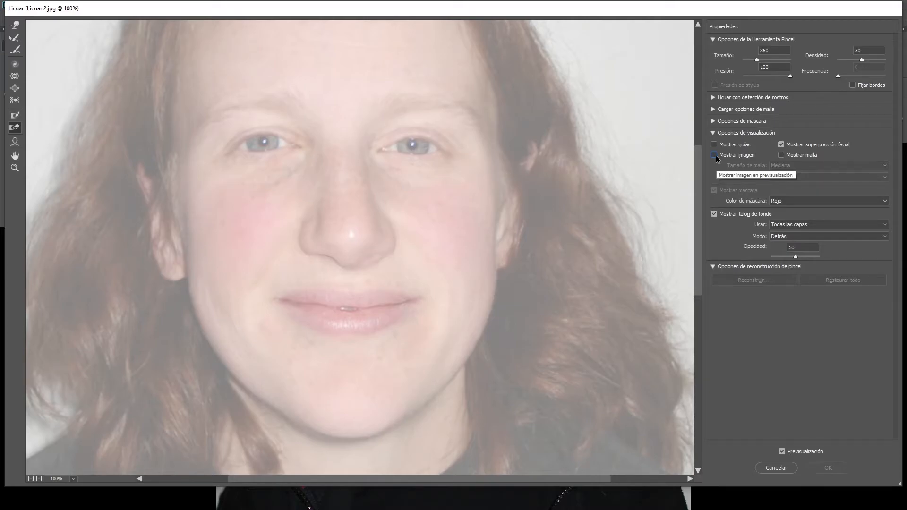
{"action": "left_click", "coordinate": [715, 155]}
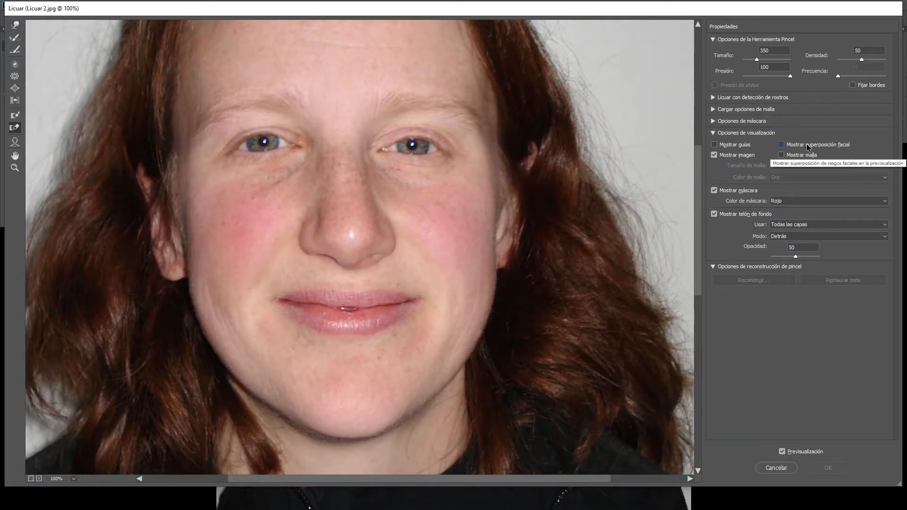
{"action": "left_click", "coordinate": [733, 146]}
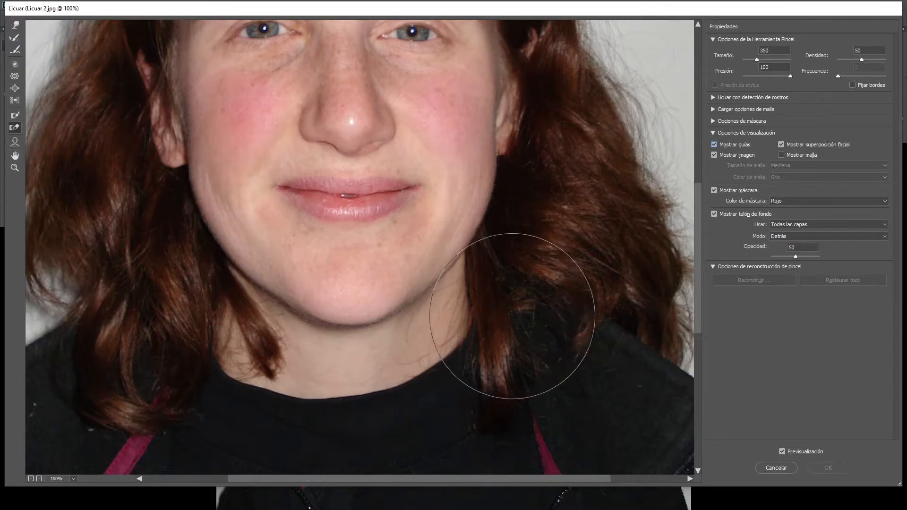
{"action": "left_click", "coordinate": [727, 149]}
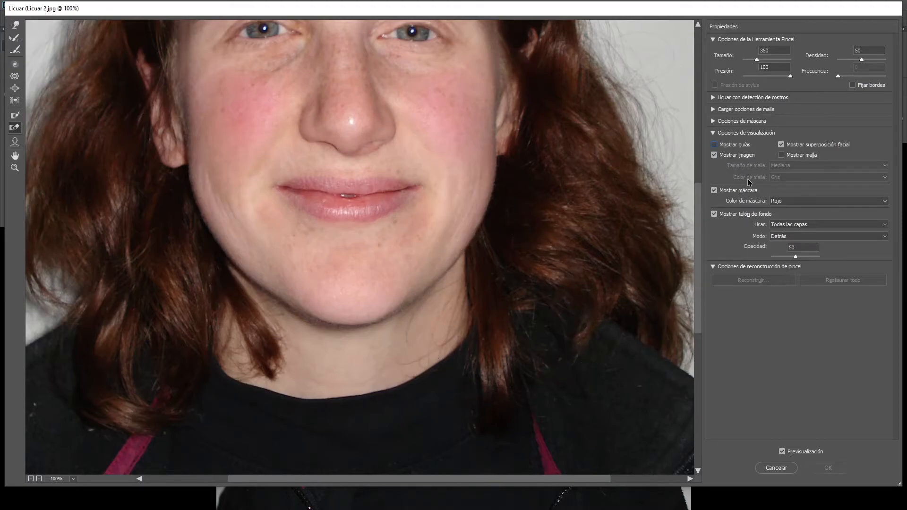
Display the mesh, push both sides of the jaw inward with the Forward Warp tool at brush size 450, and nudge the mouth
{"action": "left_click", "coordinate": [787, 157]}
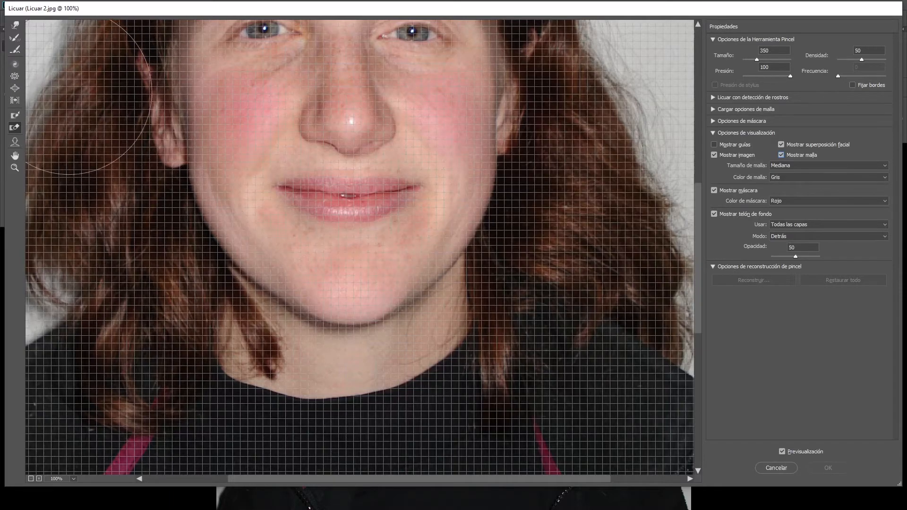
{"action": "left_click", "coordinate": [14, 24]}
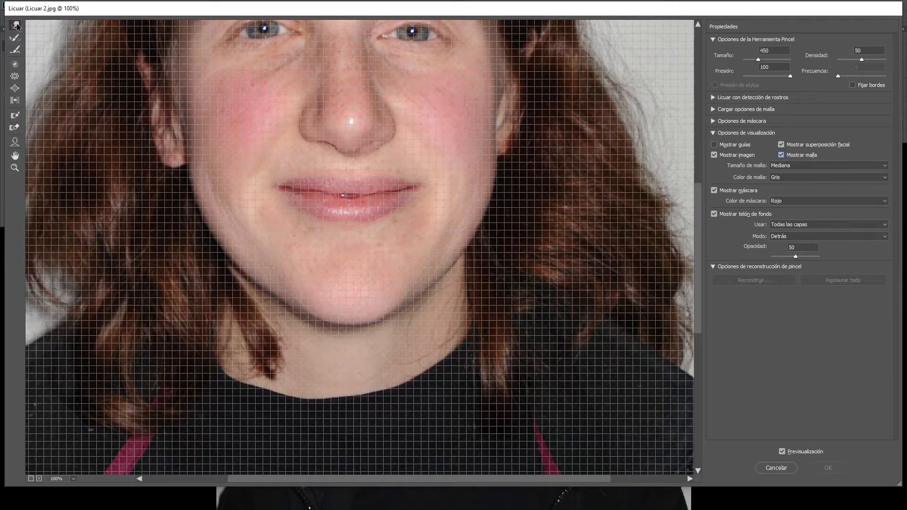
{"action": "key", "text": "bracketright"}
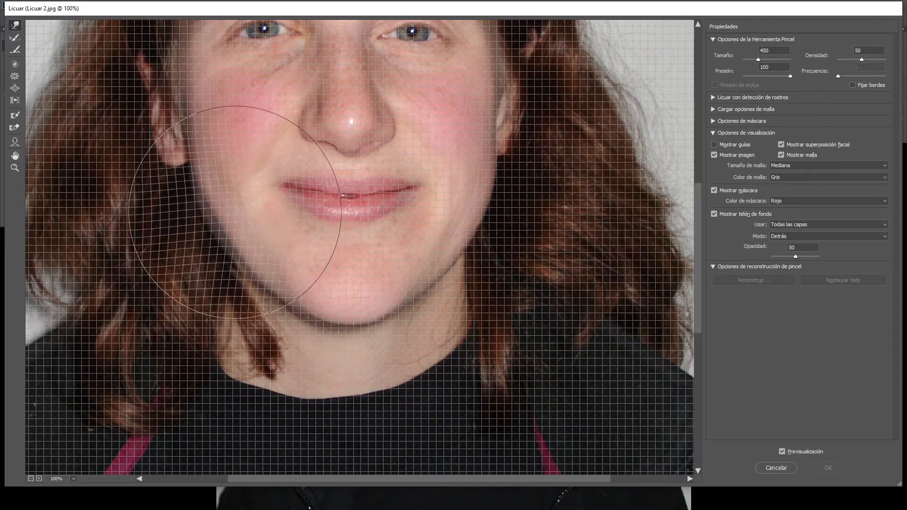
{"action": "left_click_drag", "start_coordinate": [505, 255], "coordinate": [467, 222]}
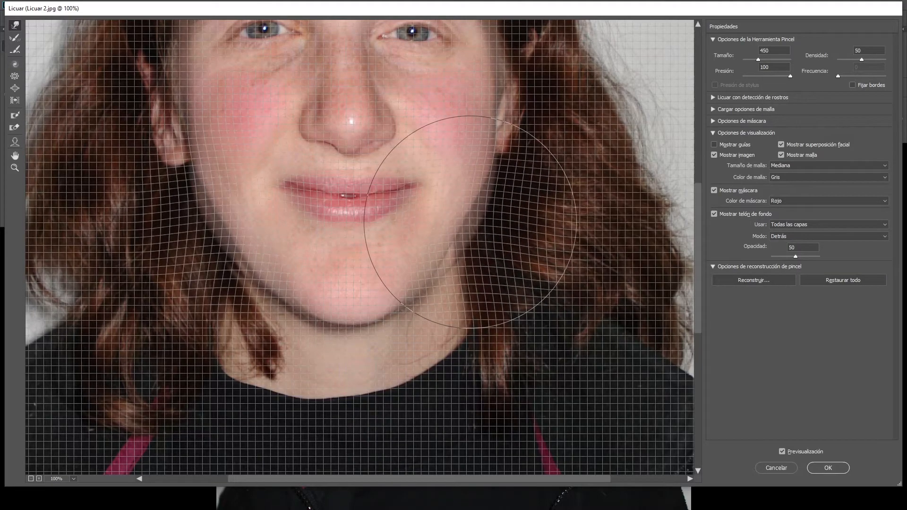
{"action": "mouse_move", "coordinate": [361, 203]}
{"action": "left_mouse_down"}
{"action": "mouse_move", "coordinate": [355, 214]}
{"action": "mouse_move", "coordinate": [350, 204]}
{"action": "left_mouse_up"}
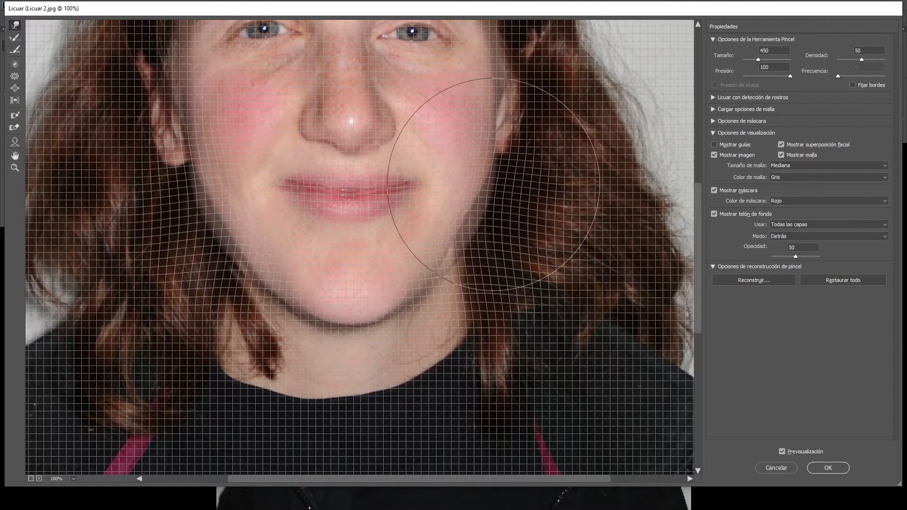
Push both eye areas slightly upward with the same Forward Warp brush
{"action": "left_click_drag", "start_coordinate": [701, 249], "coordinate": [695, 190]}
{"action": "mouse_move", "coordinate": [244, 225]}
{"action": "left_mouse_down"}
{"action": "mouse_move", "coordinate": [263, 223]}
{"action": "mouse_move", "coordinate": [263, 208]}
{"action": "left_mouse_up"}
{"action": "left_click_drag", "start_coordinate": [405, 202], "coordinate": [399, 184]}
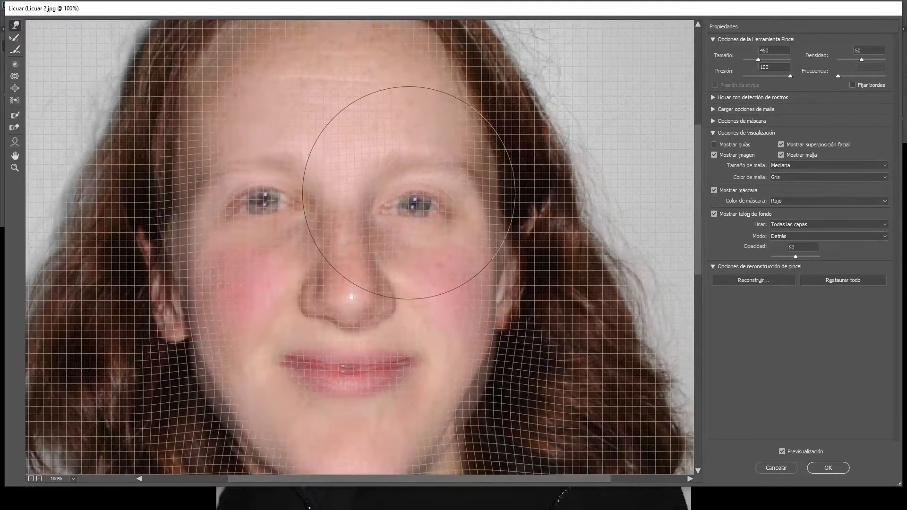
Zoom in on the jaw and try the Pequeña and Mediana mesh sizes before setting the mesh size to Grande
{"action": "left_click", "coordinate": [212, 388], "text": "ctrl"}
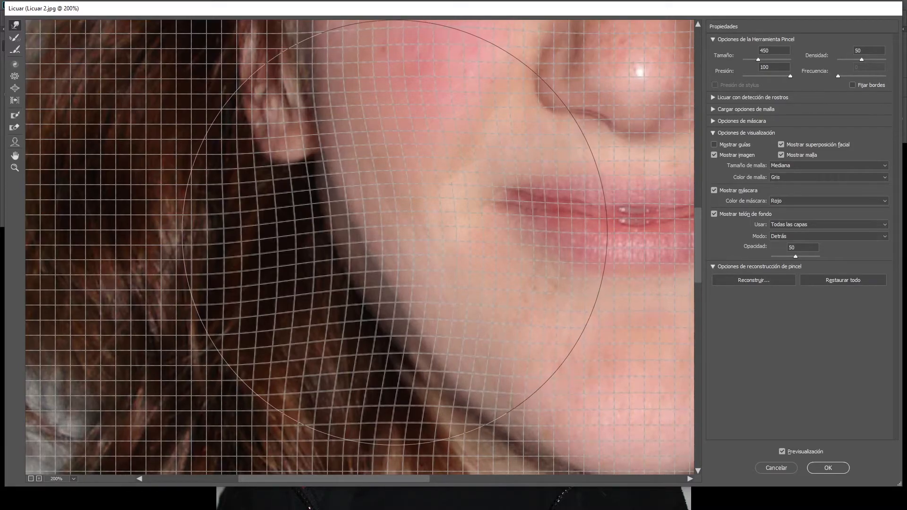
{"action": "left_click", "coordinate": [885, 167]}
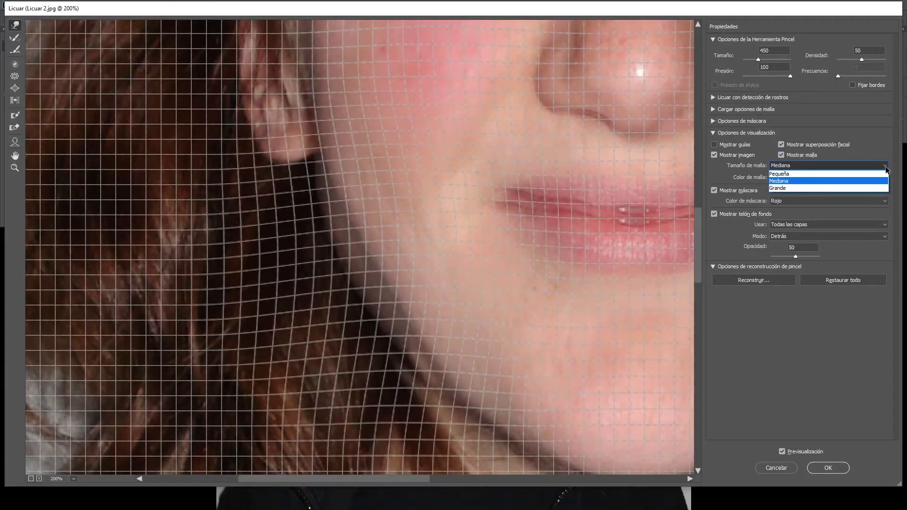
{"action": "left_click", "coordinate": [802, 174]}
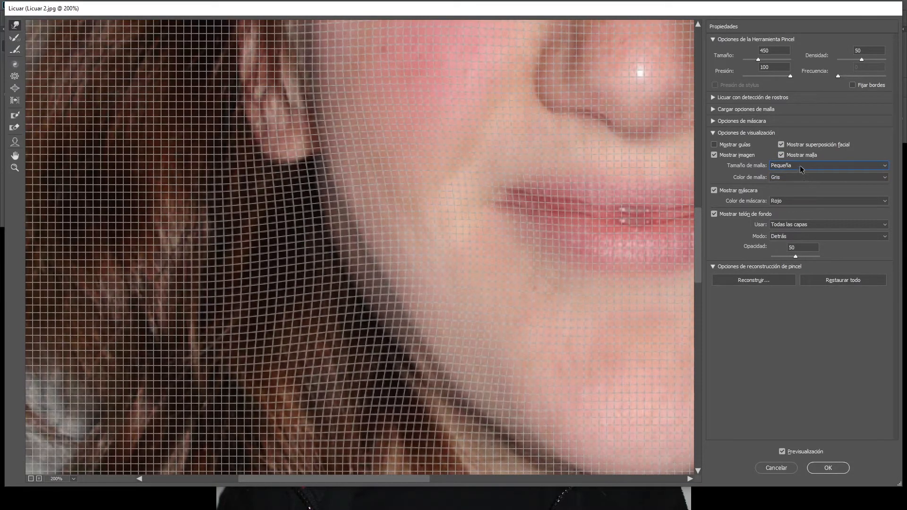
{"action": "left_click", "coordinate": [798, 165]}
{"action": "left_click", "coordinate": [789, 181]}
{"action": "left_click", "coordinate": [791, 166]}
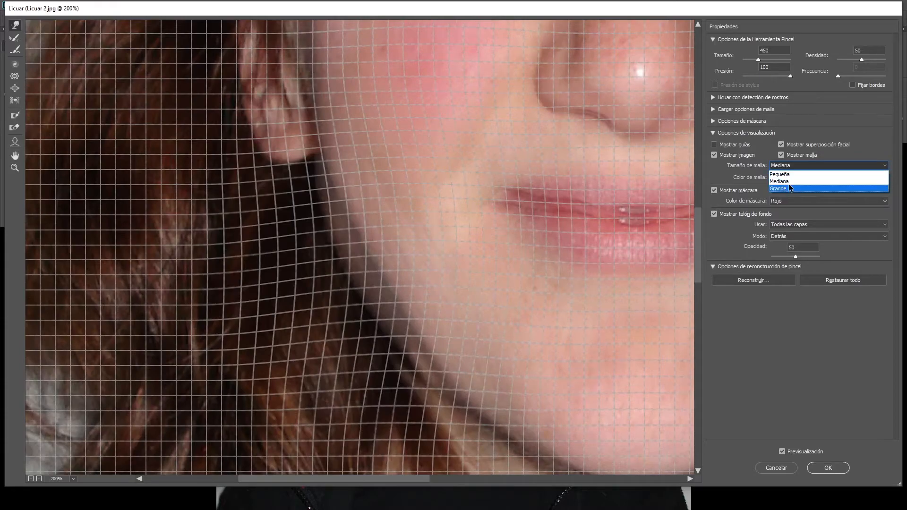
{"action": "left_click", "coordinate": [790, 188]}
Set the mesh color to Rojo, hide the mesh and show the available mask colors
{"action": "left_click", "coordinate": [781, 178]}
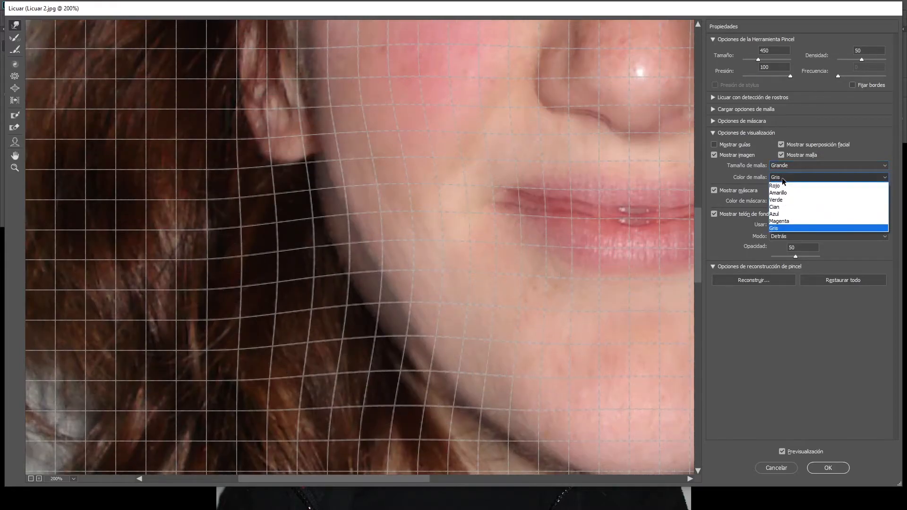
{"action": "left_click", "coordinate": [778, 189]}
{"action": "left_click", "coordinate": [785, 180]}
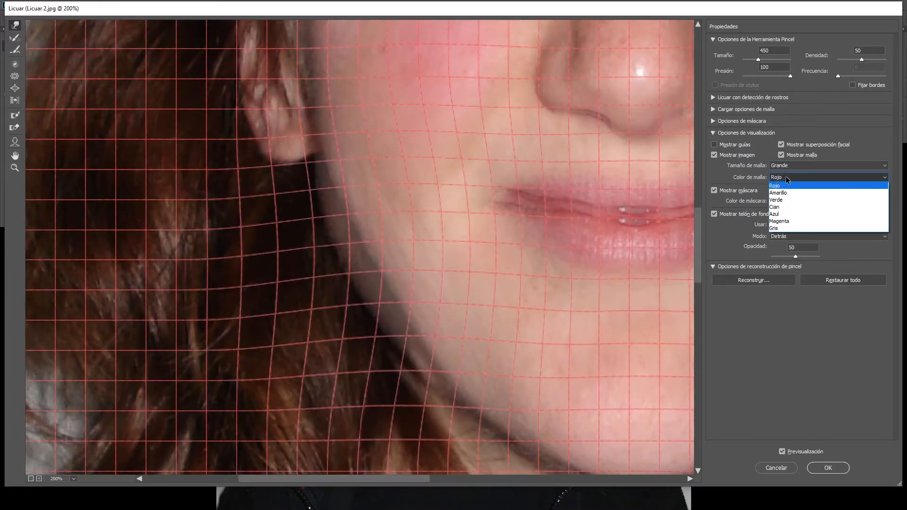
{"action": "left_click", "coordinate": [781, 155]}
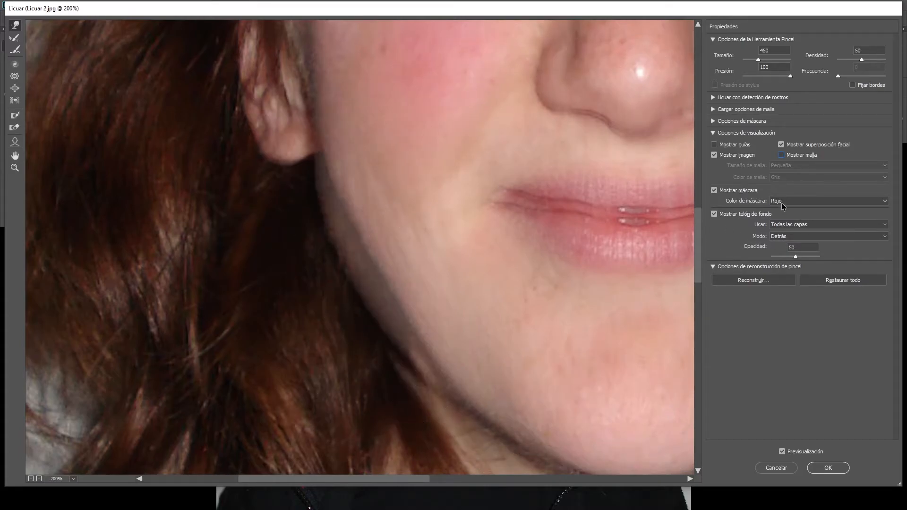
{"action": "left_click", "coordinate": [789, 200]}
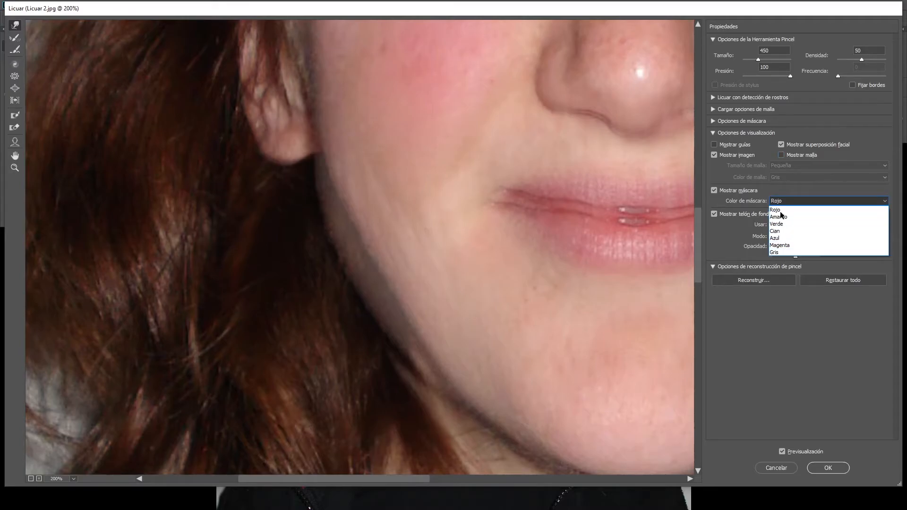
{"action": "left_click", "coordinate": [777, 182]}
Push both eyes slightly upward with the Forward Warp tool at brush size 450, and hide the backdrop
{"action": "key", "text": "ctrl+minus"}
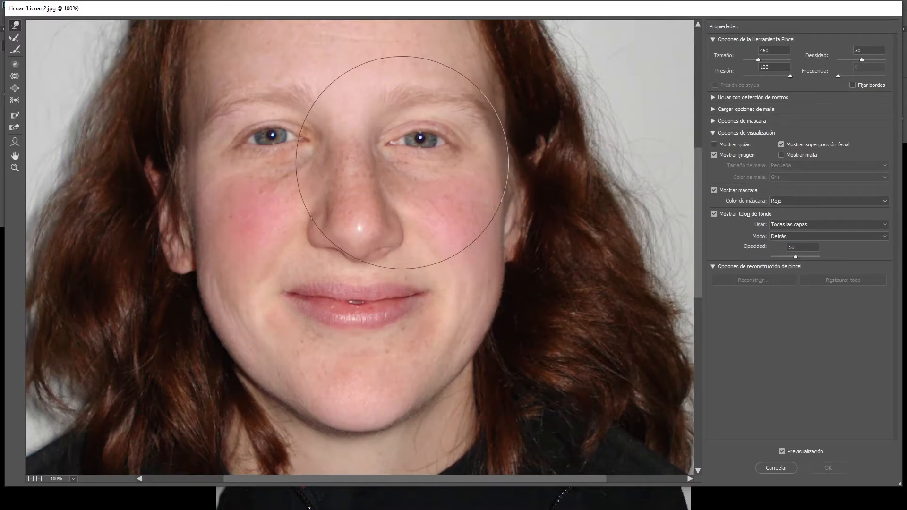
{"action": "left_click_drag", "start_coordinate": [425, 146], "coordinate": [429, 142]}
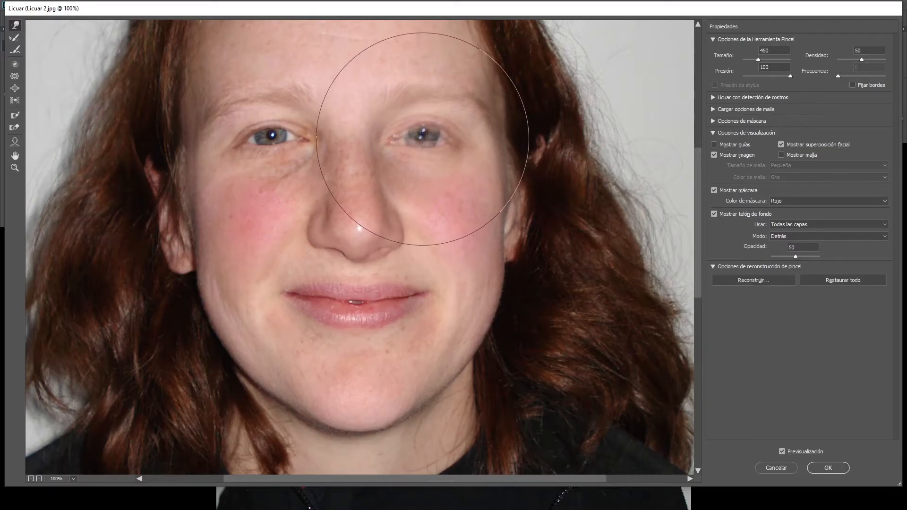
{"action": "left_click_drag", "start_coordinate": [290, 156], "coordinate": [269, 144]}
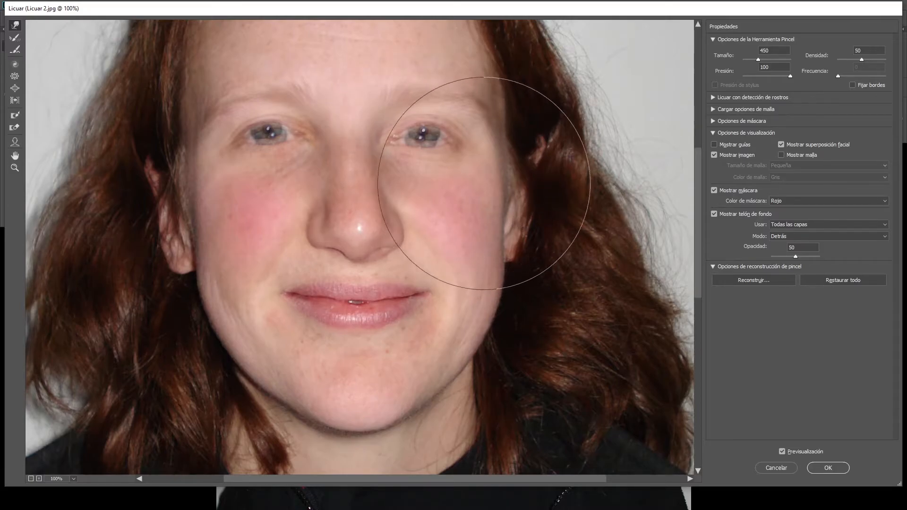
{"action": "left_click", "coordinate": [714, 214]}
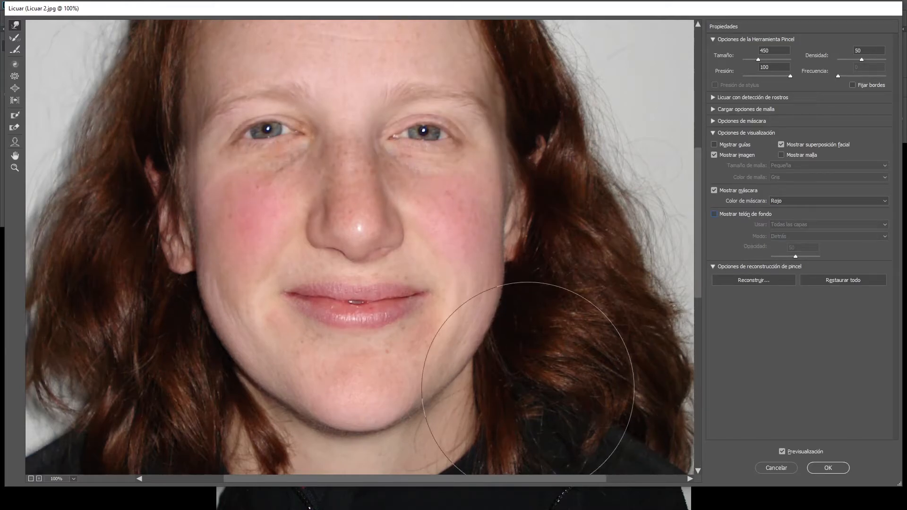
Push the jaw and mouth corner slightly outward and nudge the lips upward, and compare with the backdrop shown and hidden
{"action": "left_click_drag", "start_coordinate": [275, 344], "coordinate": [266, 350]}
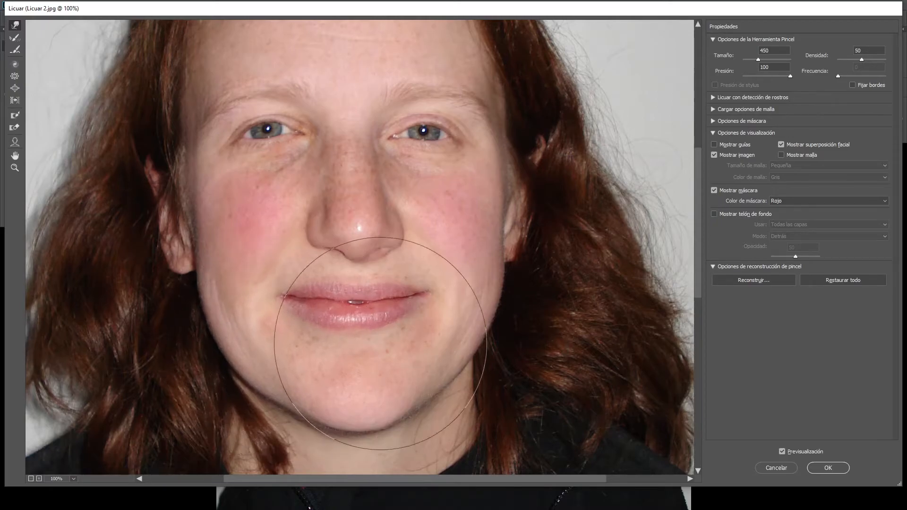
{"action": "left_click_drag", "start_coordinate": [431, 324], "coordinate": [441, 324]}
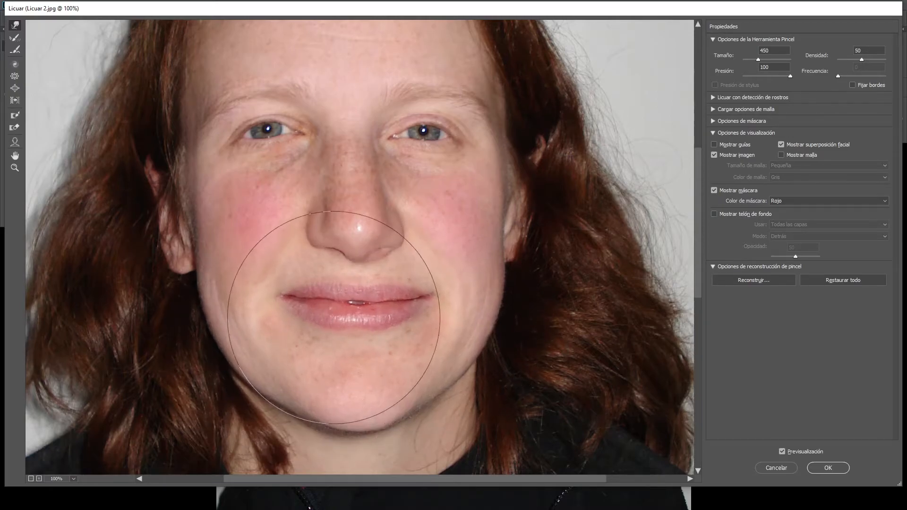
{"action": "left_click_drag", "start_coordinate": [330, 334], "coordinate": [340, 320]}
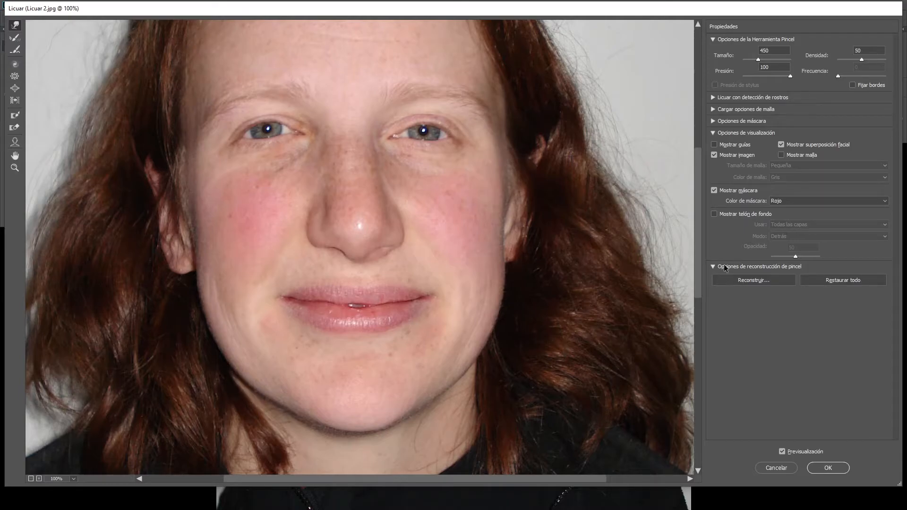
{"action": "left_click", "coordinate": [741, 213]}
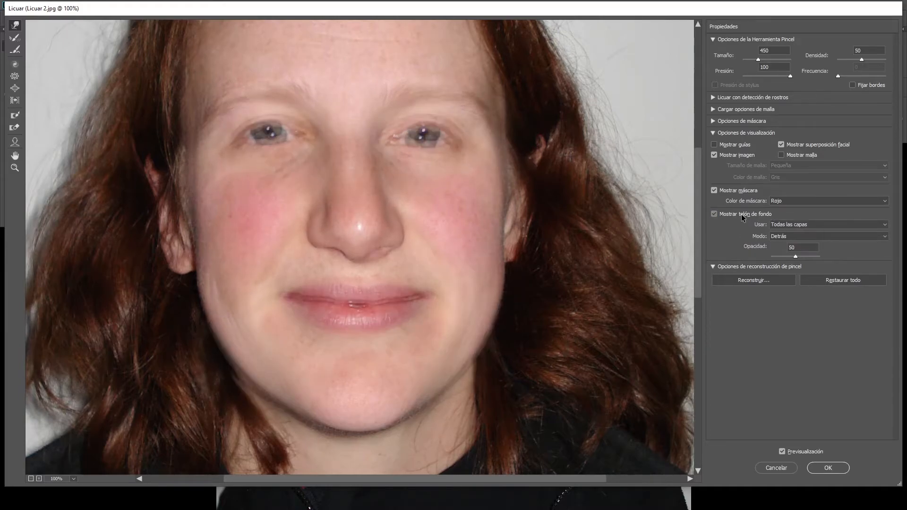
{"action": "left_click", "coordinate": [741, 214]}
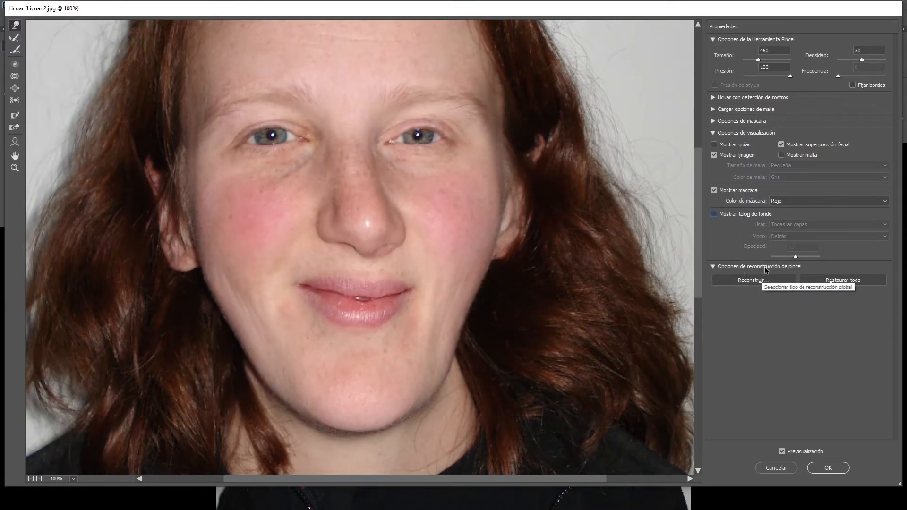
Restore all distortions and undo that, and try lowering the reconstruction amount before cancelling it
{"action": "left_click", "coordinate": [840, 281]}
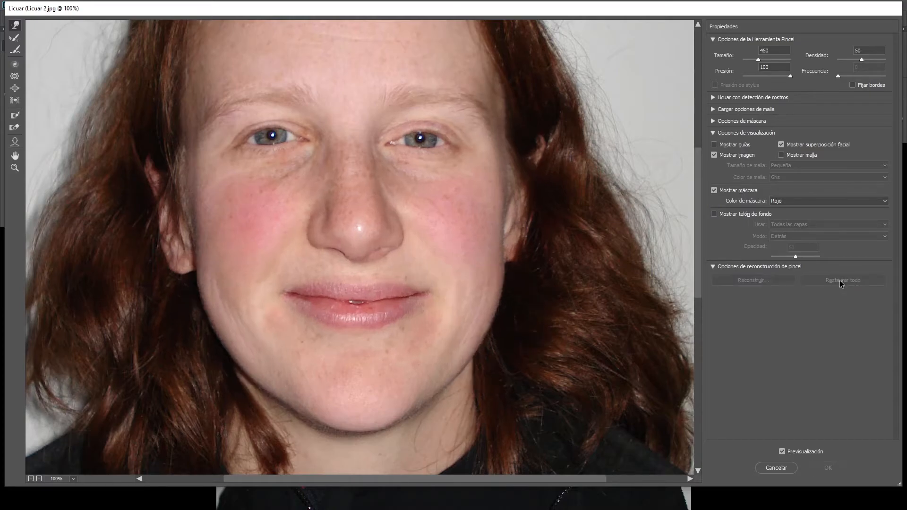
{"action": "key", "text": "ctrl+z"}
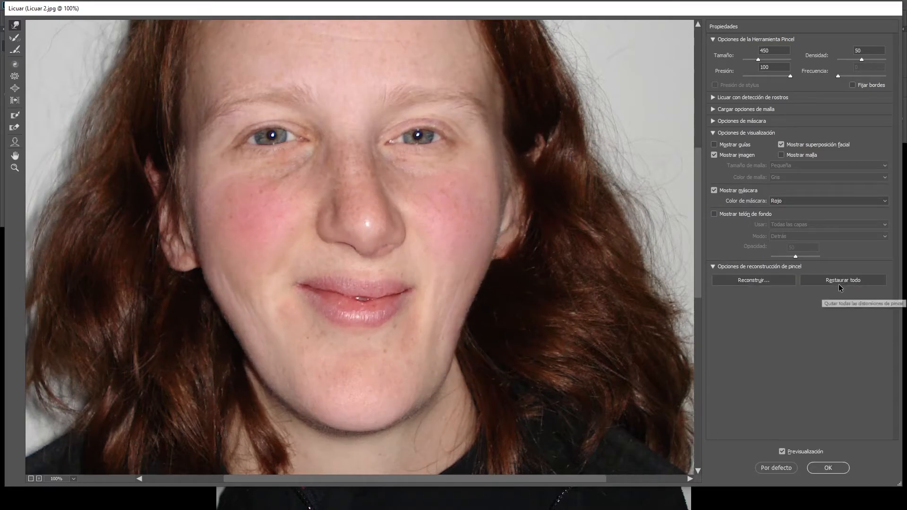
{"action": "left_click", "coordinate": [761, 282]}
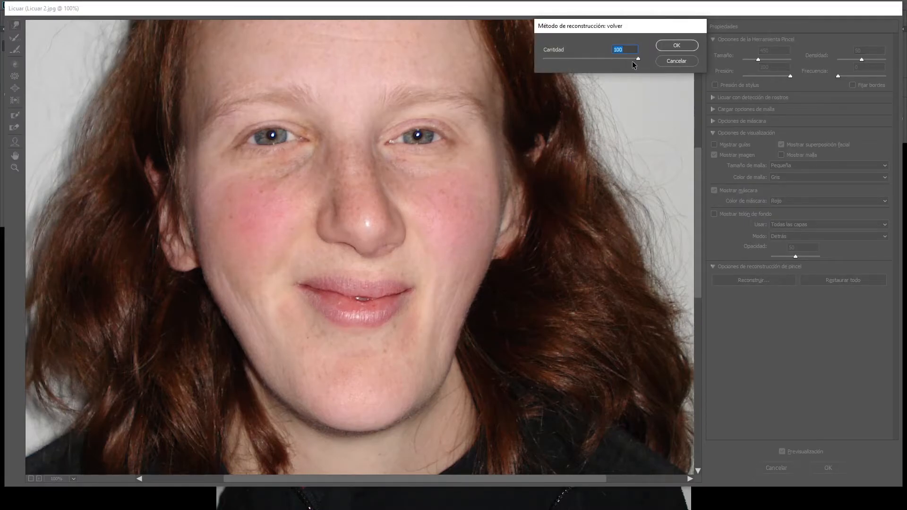
{"action": "mouse_move", "coordinate": [639, 58]}
{"action": "left_mouse_down"}
{"action": "mouse_move", "coordinate": [539, 70]}
{"action": "mouse_move", "coordinate": [625, 69]}
{"action": "mouse_move", "coordinate": [575, 71]}
{"action": "mouse_move", "coordinate": [599, 71]}
{"action": "mouse_move", "coordinate": [590, 70]}
{"action": "left_mouse_up"}
{"action": "left_click", "coordinate": [679, 63]}
Set the Forward Warp brush size to 700 with the whole head in view
{"action": "key", "text": "ctrl+minus"}
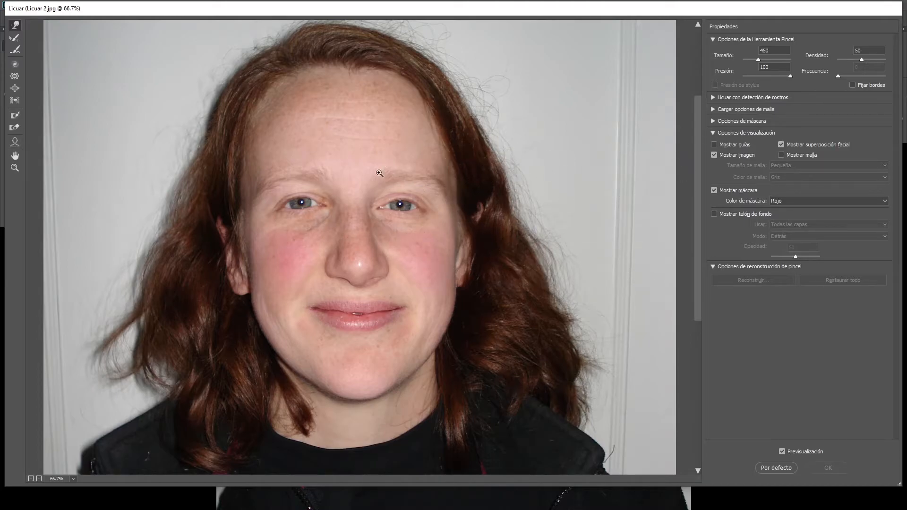
{"action": "key", "text": "ctrl+alt+space"}
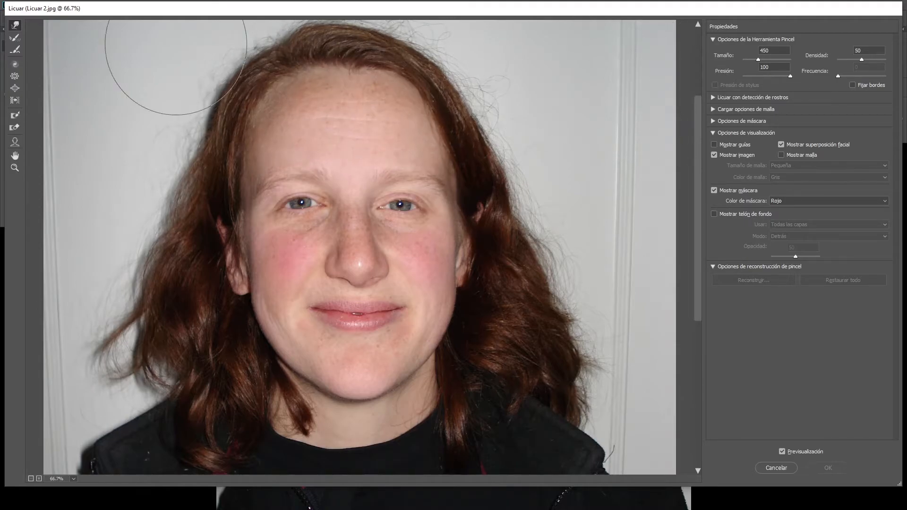
{"action": "left_click", "coordinate": [774, 50]}
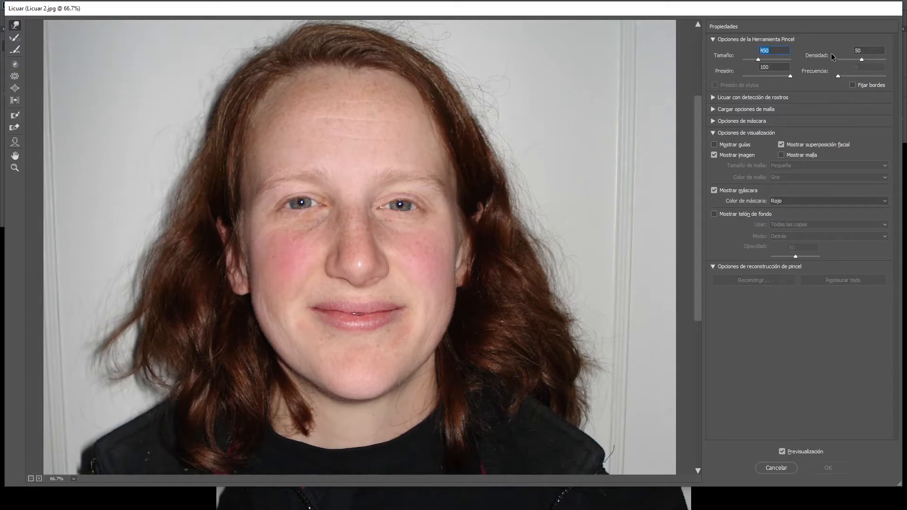
{"action": "type", "text": "700"}
{"action": "key", "text": "Return"}
Freeze a wide band across the eyes and upper nose with the Freeze Mask tool at brush size 150
{"action": "left_click", "coordinate": [15, 115]}
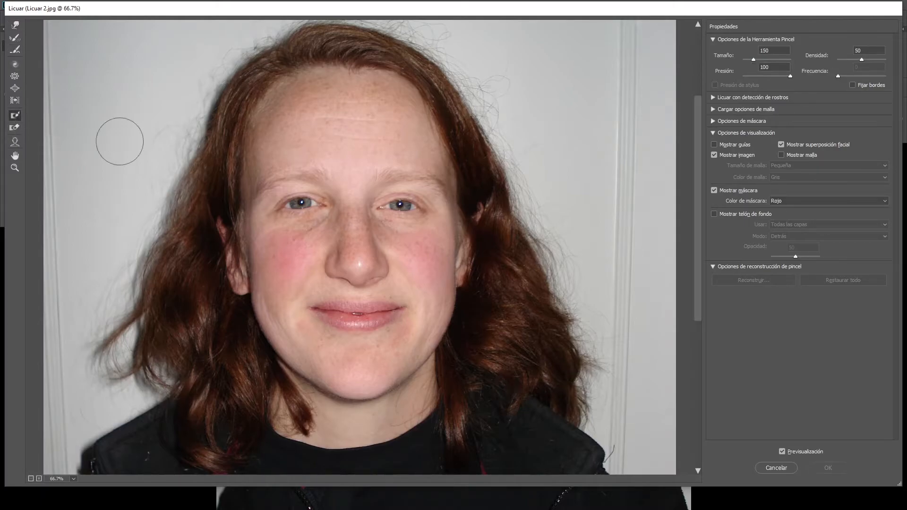
{"action": "left_click_drag", "start_coordinate": [246, 199], "coordinate": [440, 193]}
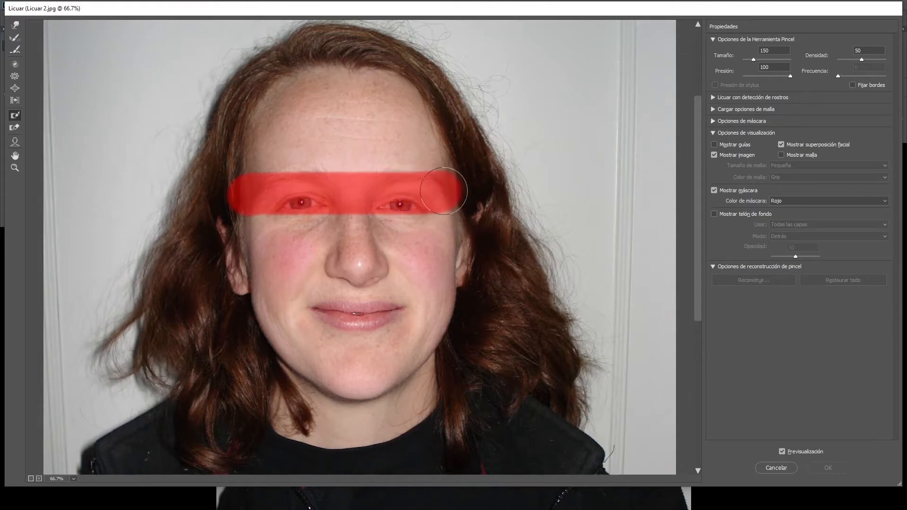
{"action": "mouse_move", "coordinate": [241, 223]}
{"action": "left_mouse_down"}
{"action": "mouse_move", "coordinate": [451, 220]}
{"action": "mouse_move", "coordinate": [229, 230]}
{"action": "mouse_move", "coordinate": [235, 244]}
{"action": "mouse_move", "coordinate": [451, 243]}
{"action": "left_mouse_up"}
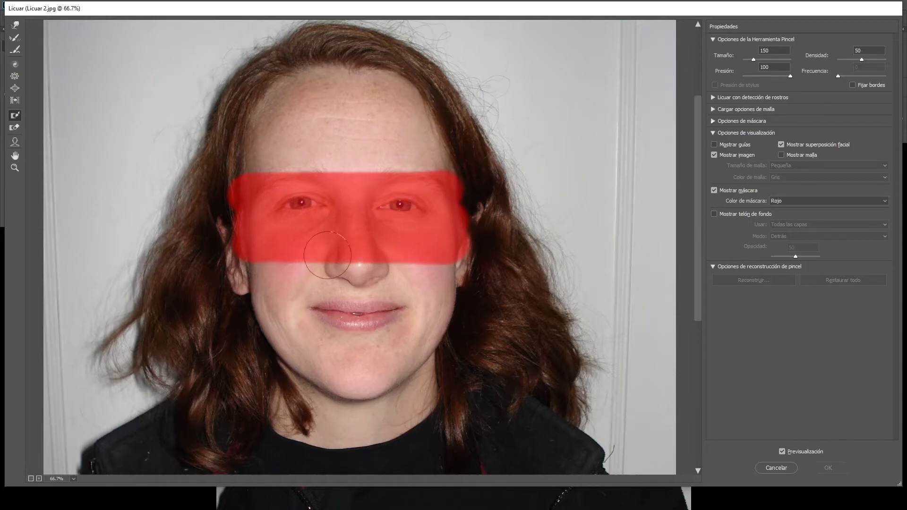
Push the top of the head slightly downward above the frozen band with the Forward Warp tool at brush size 1000
{"action": "left_click", "coordinate": [15, 25]}
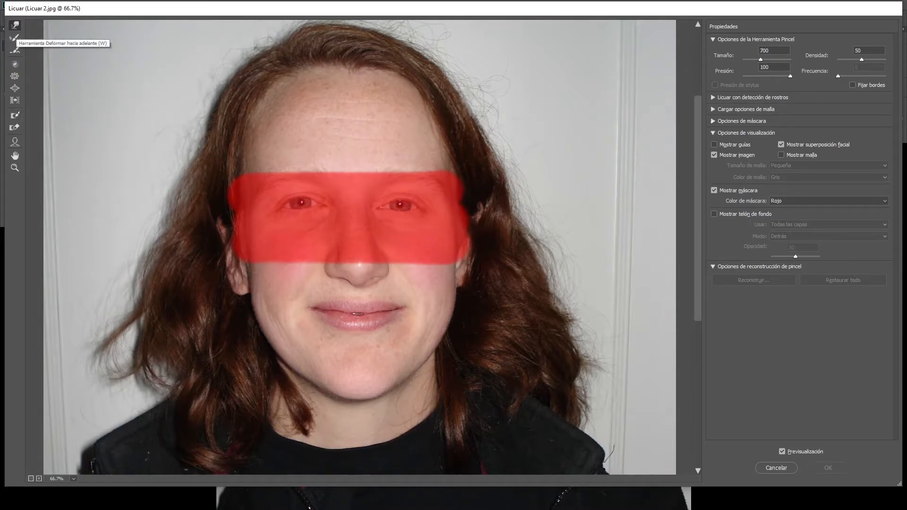
{"action": "key", "text": "bracketright"}
{"action": "key", "text": "bracketright"}
{"action": "key", "text": "bracketright"}
{"action": "key", "text": "bracketright"}
{"action": "key", "text": "bracketright"}
{"action": "key", "text": "bracketright"}
{"action": "key", "text": "bracketright"}
{"action": "key", "text": "bracketright"}
{"action": "key", "text": "bracketright"}
{"action": "key", "text": "bracketright"}
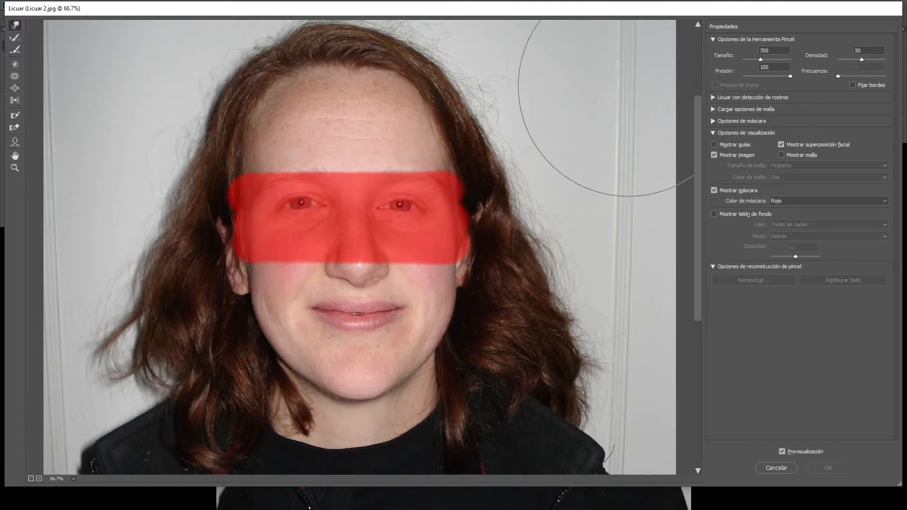
{"action": "left_click", "coordinate": [774, 50]}
{"action": "type", "text": "1000"}
{"action": "key", "text": "Return"}
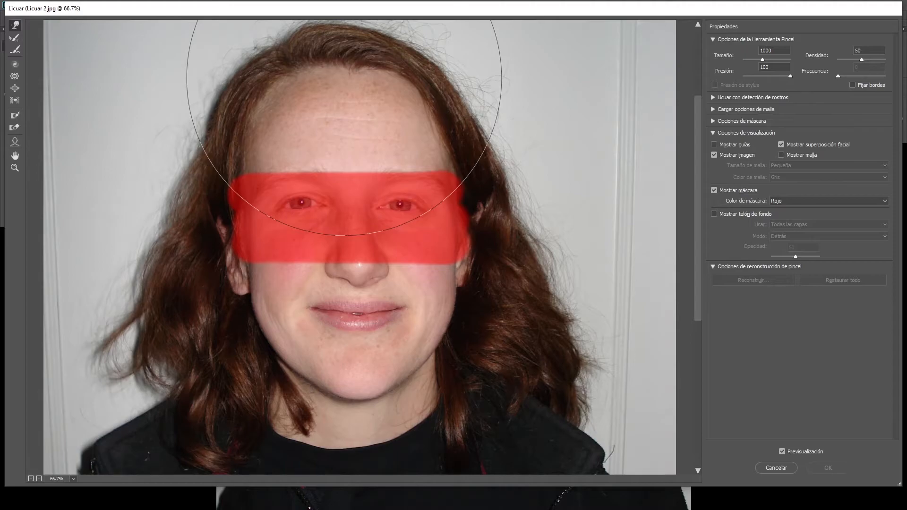
{"action": "left_click_drag", "start_coordinate": [344, 78], "coordinate": [338, 88]}
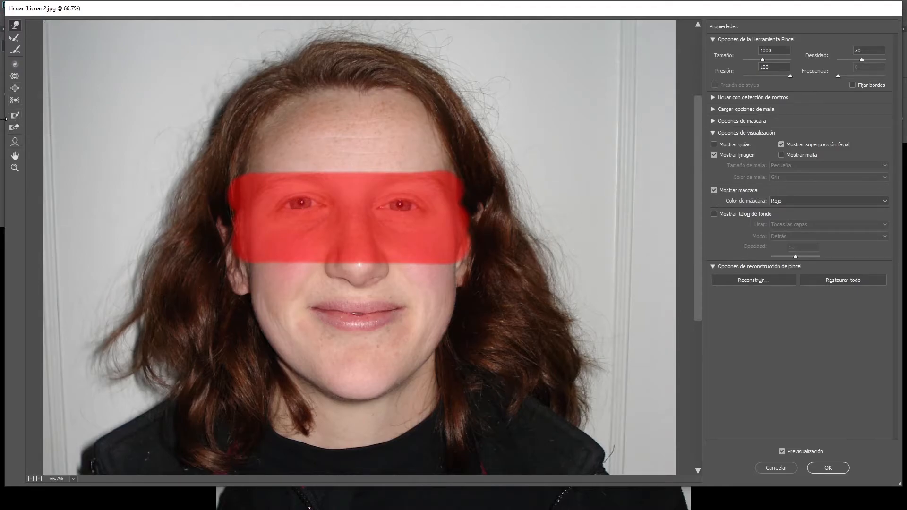
Clear the entire frozen band over the eyes with the Thaw Mask tool at brush size 350
{"action": "left_click", "coordinate": [15, 127]}
{"action": "mouse_move", "coordinate": [162, 179]}
{"action": "left_mouse_down"}
{"action": "mouse_move", "coordinate": [243, 199]}
{"action": "mouse_move", "coordinate": [489, 210]}
{"action": "mouse_move", "coordinate": [197, 220]}
{"action": "mouse_move", "coordinate": [436, 258]}
{"action": "left_mouse_up"}
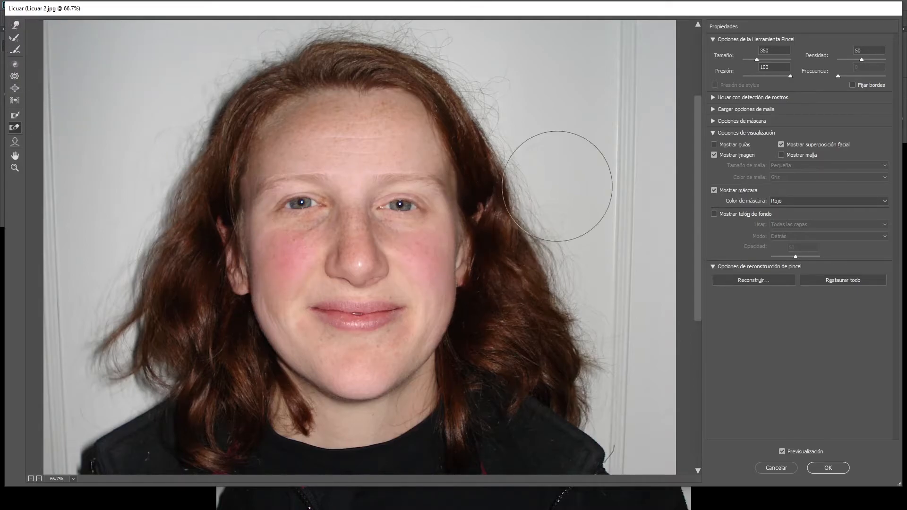
Narrow the cheeks and jaw on both sides of the face with the Forward Warp tool at brush size 600
{"action": "left_click", "coordinate": [15, 25]}
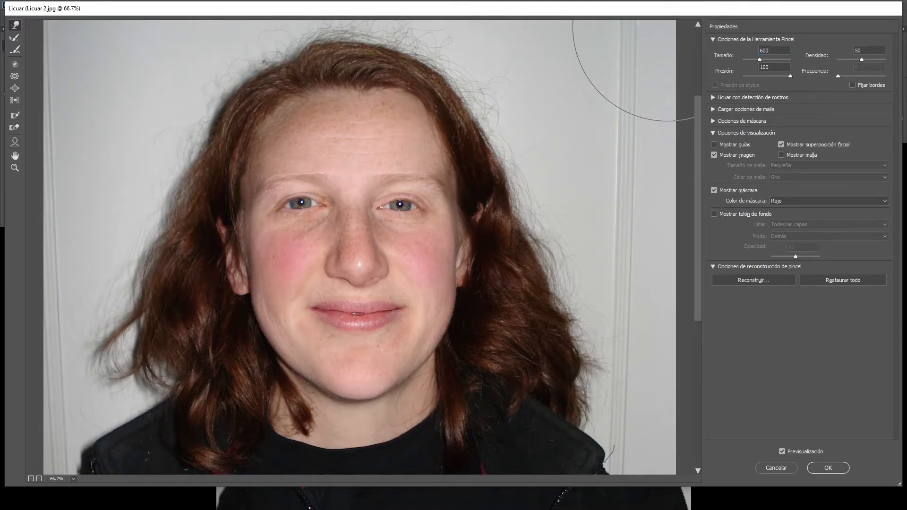
{"action": "left_click_drag", "start_coordinate": [472, 259], "coordinate": [458, 260]}
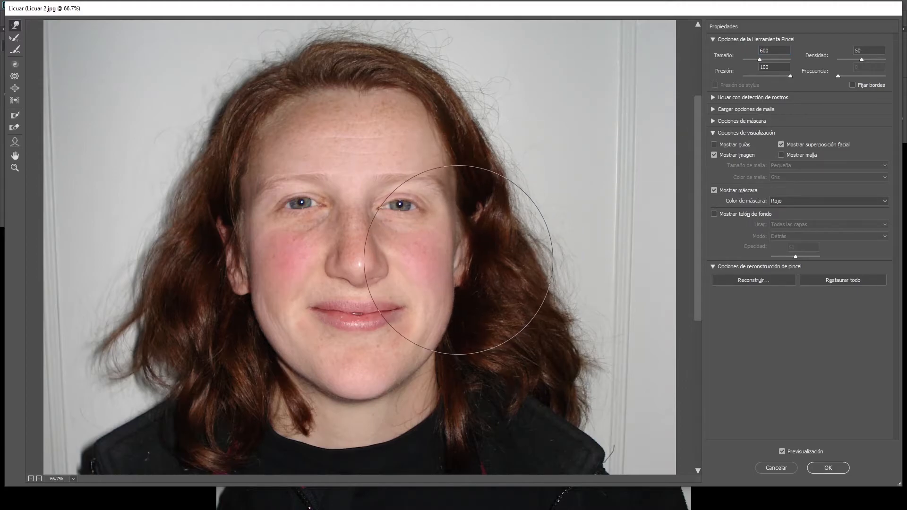
{"action": "mouse_move", "coordinate": [458, 320]}
{"action": "left_mouse_down"}
{"action": "mouse_move", "coordinate": [447, 336]}
{"action": "mouse_move", "coordinate": [434, 334]}
{"action": "left_mouse_up"}
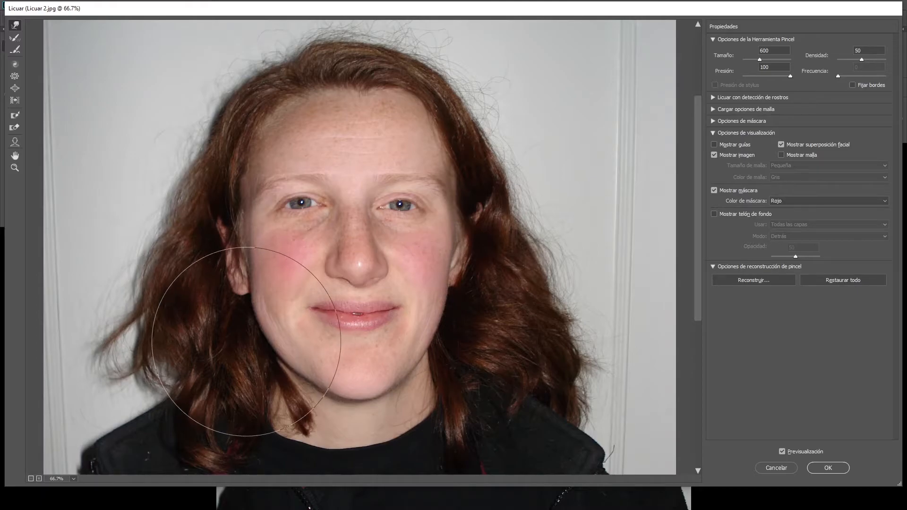
{"action": "left_click_drag", "start_coordinate": [246, 341], "coordinate": [237, 334]}
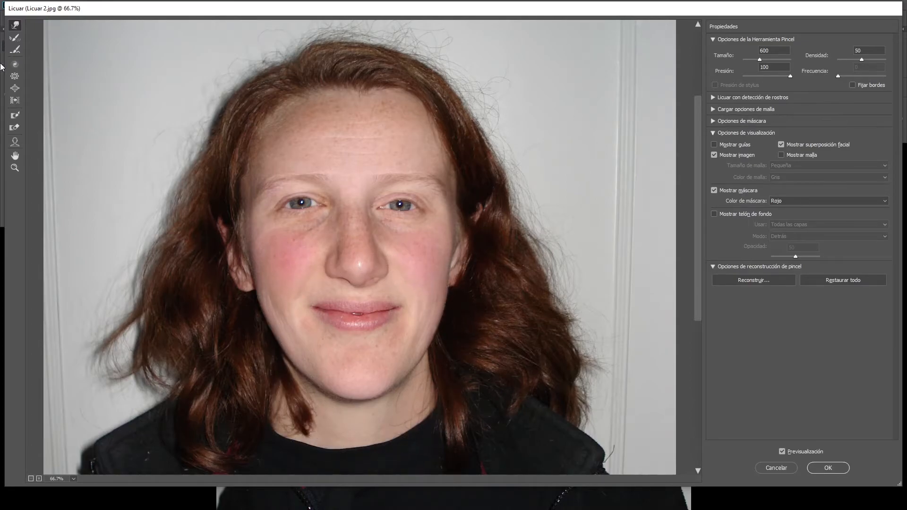
Freeze the mouth and lower nose with Freeze Mask at size 150, and push the chin upward with Forward Warp at size 600
{"action": "left_click", "coordinate": [14, 113]}
{"action": "mouse_move", "coordinate": [298, 311]}
{"action": "left_mouse_down"}
{"action": "mouse_move", "coordinate": [395, 313]}
{"action": "mouse_move", "coordinate": [396, 292]}
{"action": "mouse_move", "coordinate": [296, 275]}
{"action": "mouse_move", "coordinate": [403, 274]}
{"action": "mouse_move", "coordinate": [313, 314]}
{"action": "mouse_move", "coordinate": [359, 319]}
{"action": "left_mouse_up"}
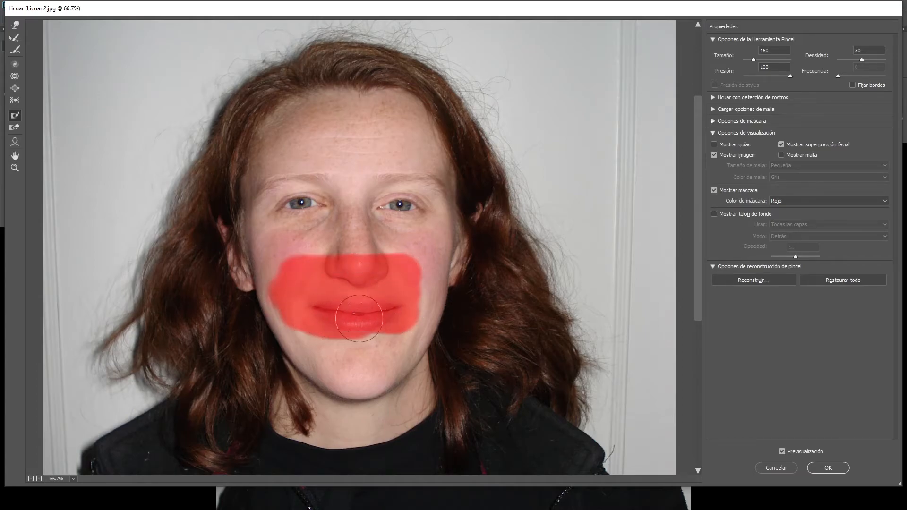
{"action": "key", "text": "w"}
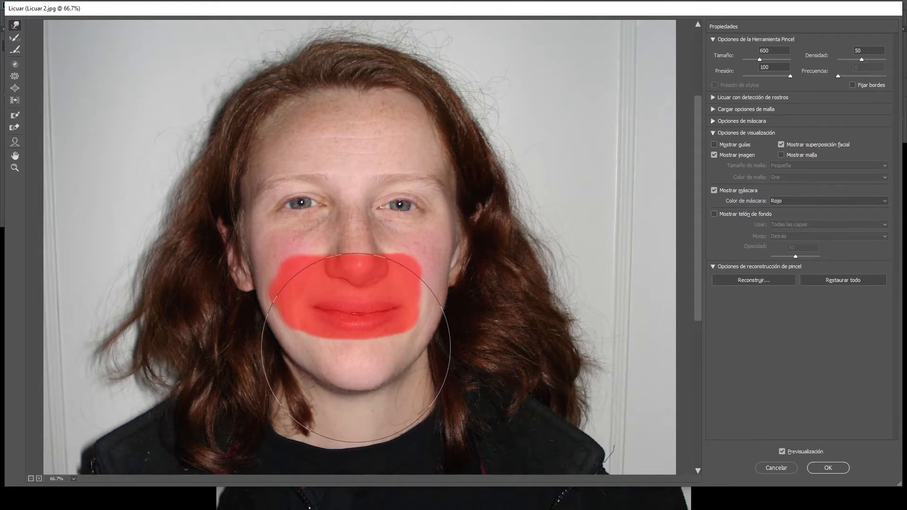
Clear the entire frozen area over the mouth and lower nose with the Thaw Mask tool at brush size 350
{"action": "left_click", "coordinate": [15, 127]}
{"action": "key", "text": "bracketleft"}
{"action": "key", "text": "bracketleft"}
{"action": "key", "text": "bracketleft"}
{"action": "key", "text": "bracketleft"}
{"action": "key", "text": "bracketleft"}
{"action": "mouse_move", "coordinate": [284, 302]}
{"action": "left_mouse_down"}
{"action": "mouse_move", "coordinate": [357, 290]}
{"action": "mouse_move", "coordinate": [380, 306]}
{"action": "left_mouse_up"}
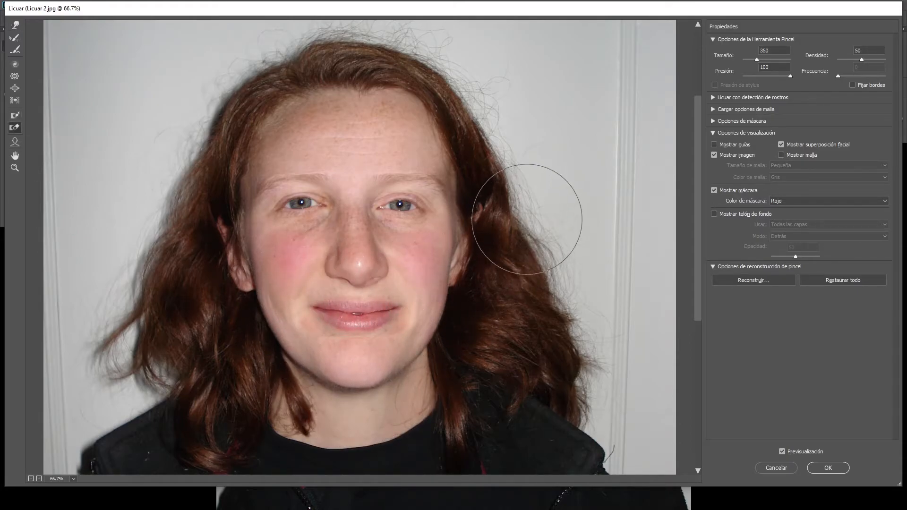
{"action": "key", "text": "alt+space"}
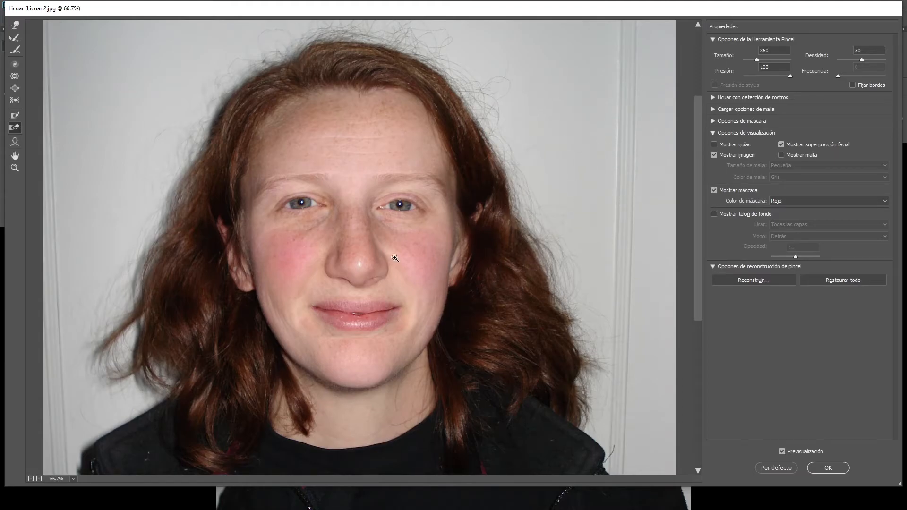
Nudge the cheek on the image's right side inward, and shift the image's left eye slightly inward with Forward Warp at size 400
{"action": "left_click", "coordinate": [15, 25]}
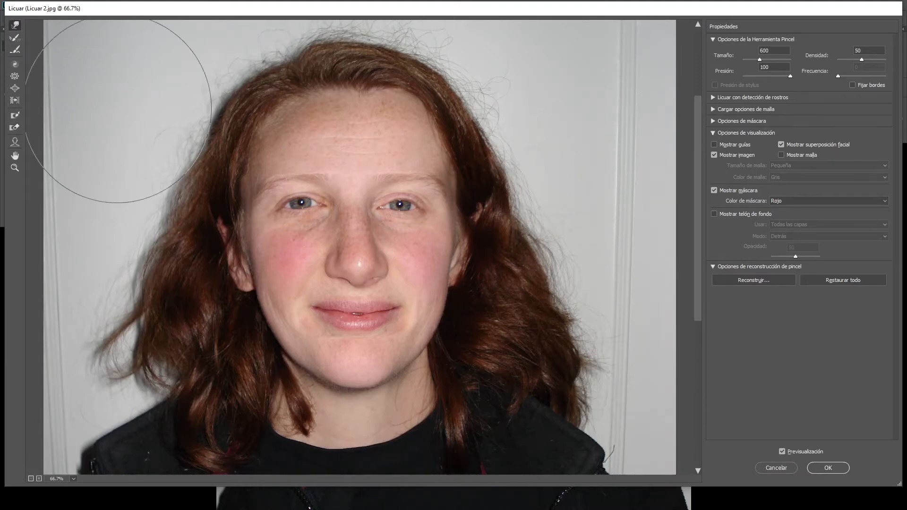
{"action": "left_click_drag", "start_coordinate": [450, 266], "coordinate": [448, 265]}
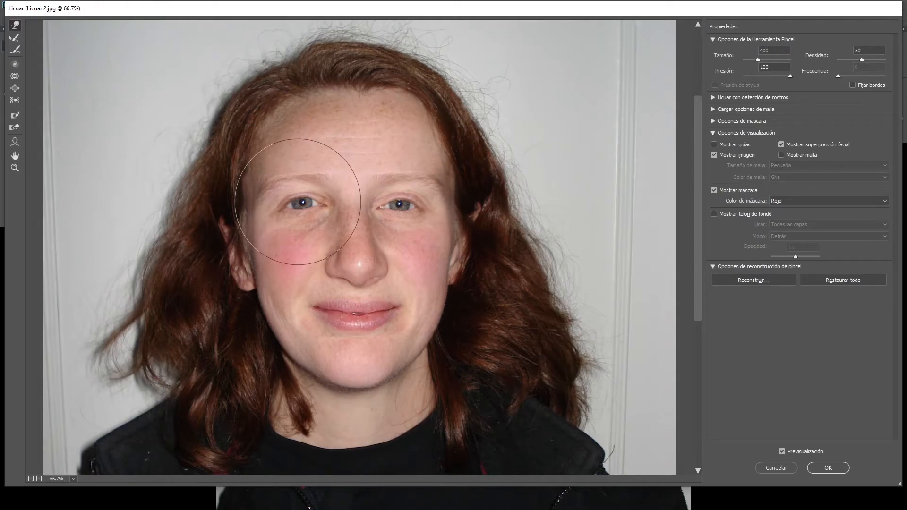
{"action": "left_click_drag", "start_coordinate": [297, 200], "coordinate": [294, 200]}
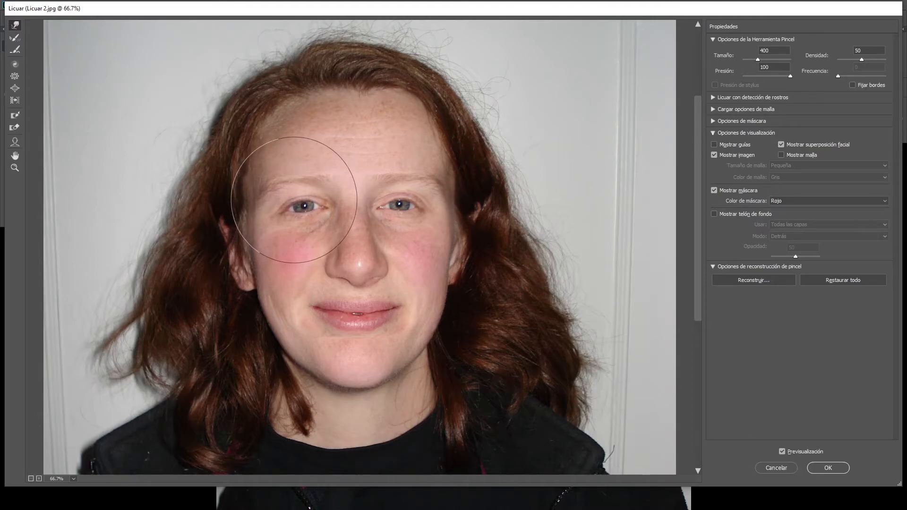
Slim both sides of the nose with the Forward Warp tool at brush size 100
{"action": "left_click", "coordinate": [14, 76]}
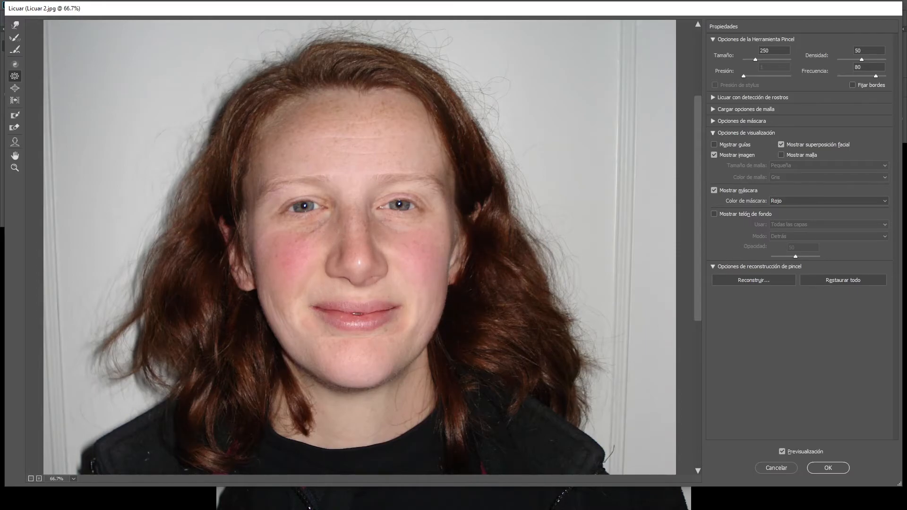
{"action": "left_click", "coordinate": [15, 26]}
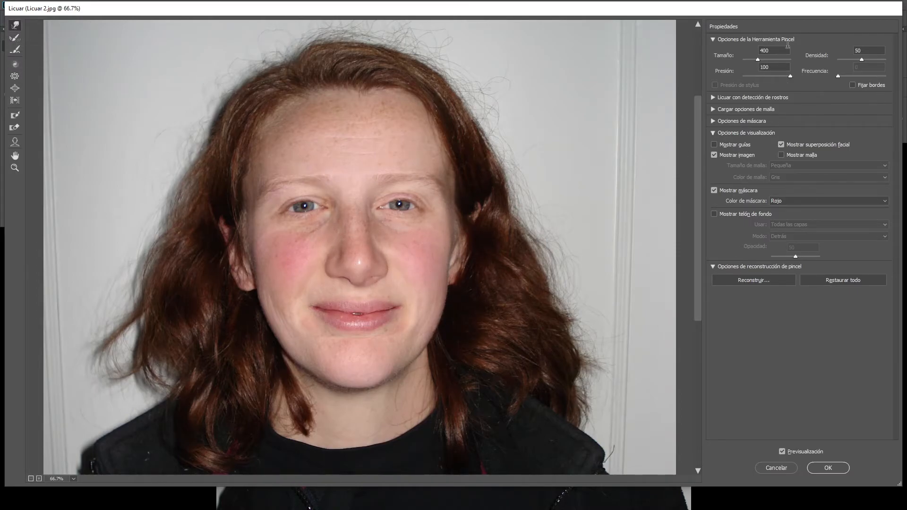
{"action": "type", "text": "200"}
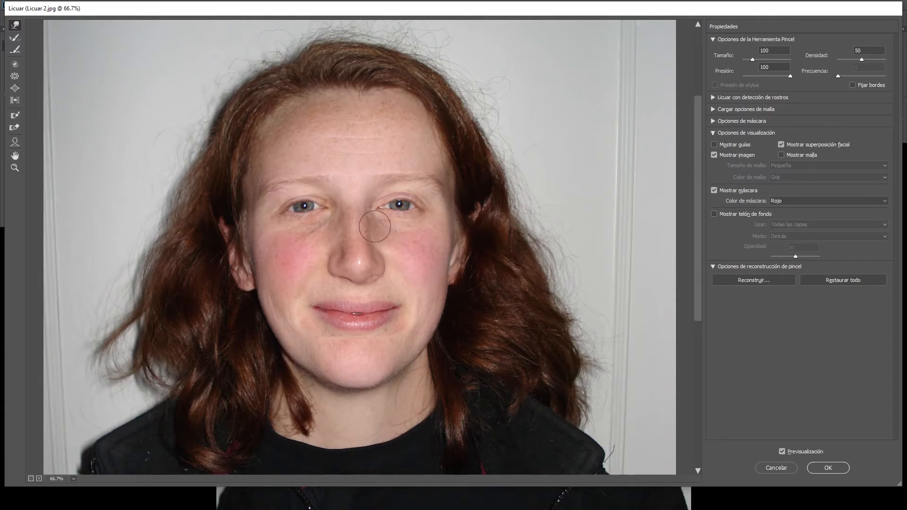
Freeze the nose, cheeks and chin around the mouth with Freeze Mask at brush size 150, leaving the lips unfrozen
{"action": "left_click", "coordinate": [10, 90]}
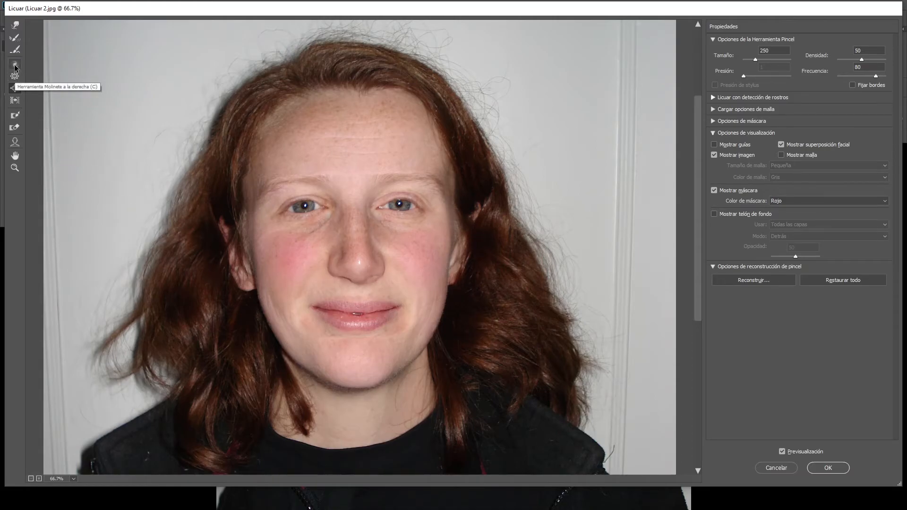
{"action": "left_click", "coordinate": [16, 117]}
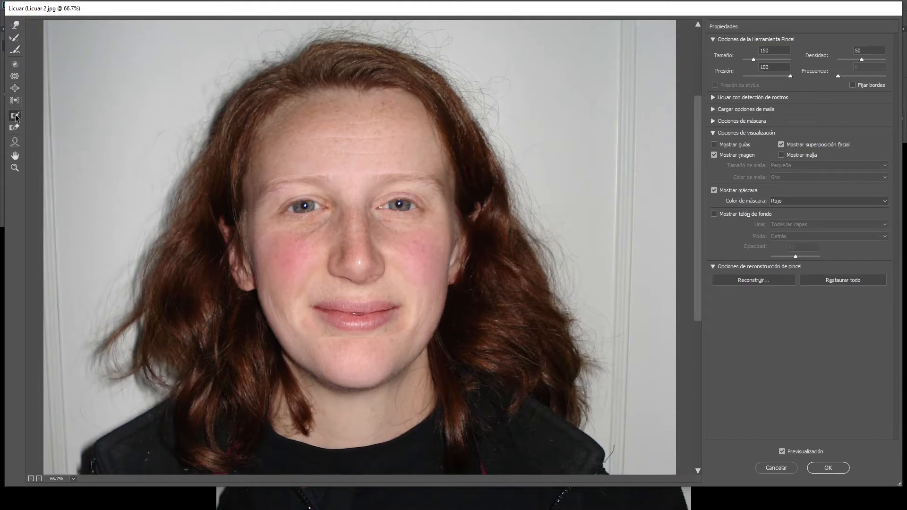
{"action": "mouse_move", "coordinate": [318, 265]}
{"action": "left_mouse_down"}
{"action": "mouse_move", "coordinate": [383, 263]}
{"action": "mouse_move", "coordinate": [389, 380]}
{"action": "mouse_move", "coordinate": [274, 267]}
{"action": "mouse_move", "coordinate": [460, 253]}
{"action": "mouse_move", "coordinate": [378, 375]}
{"action": "mouse_move", "coordinate": [303, 373]}
{"action": "mouse_move", "coordinate": [269, 340]}
{"action": "left_mouse_up"}
Reshape the lips with Forward Warp at brush size 100, and clear the surrounding frozen area with Thaw Mask at size 350
{"action": "left_click", "coordinate": [15, 89]}
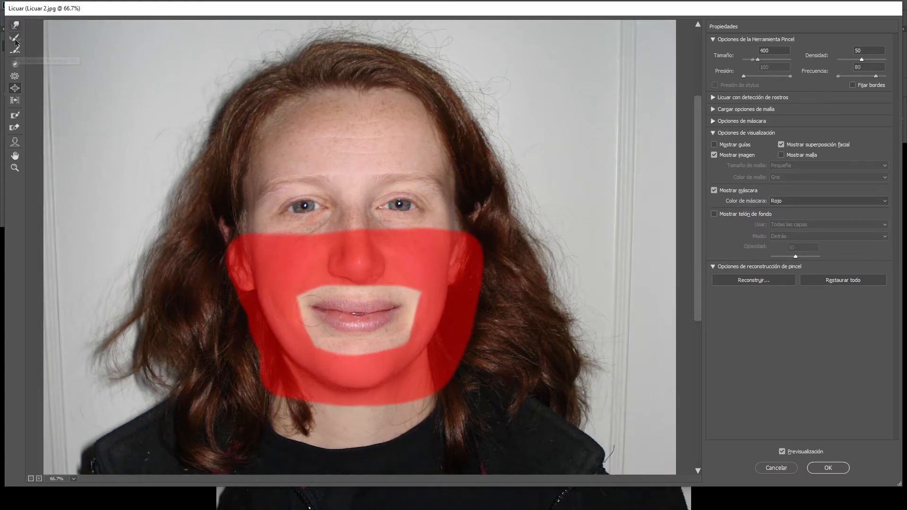
{"action": "key", "text": "w"}
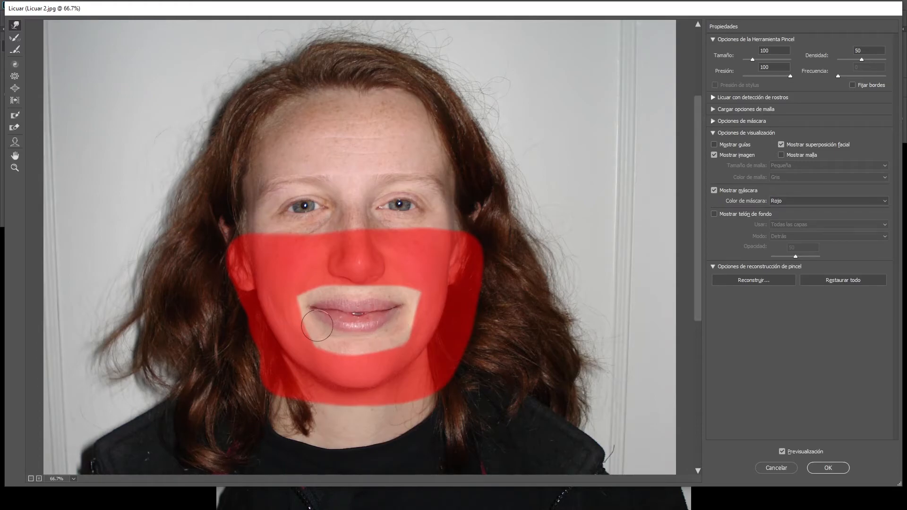
{"action": "left_click", "coordinate": [15, 127]}
{"action": "left_click_drag", "start_coordinate": [250, 263], "coordinate": [189, 251]}
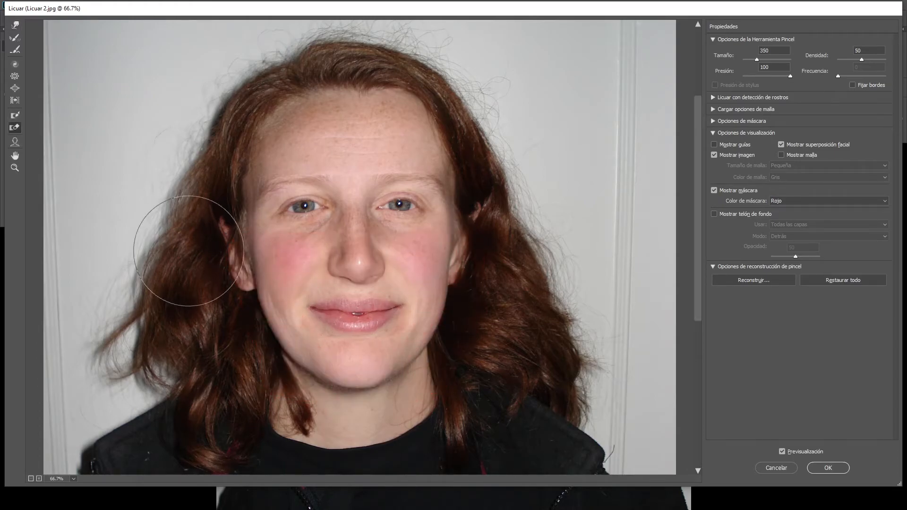
Set the Forward Warp brush size to 600 and refine the outline of the face inward
{"action": "left_click", "coordinate": [15, 25]}
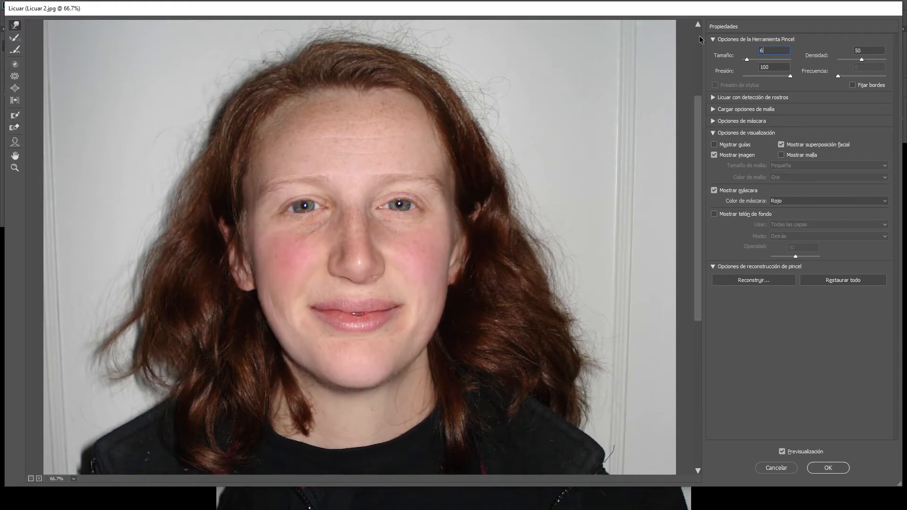
{"action": "type", "text": "600"}
{"action": "key", "text": "Return"}
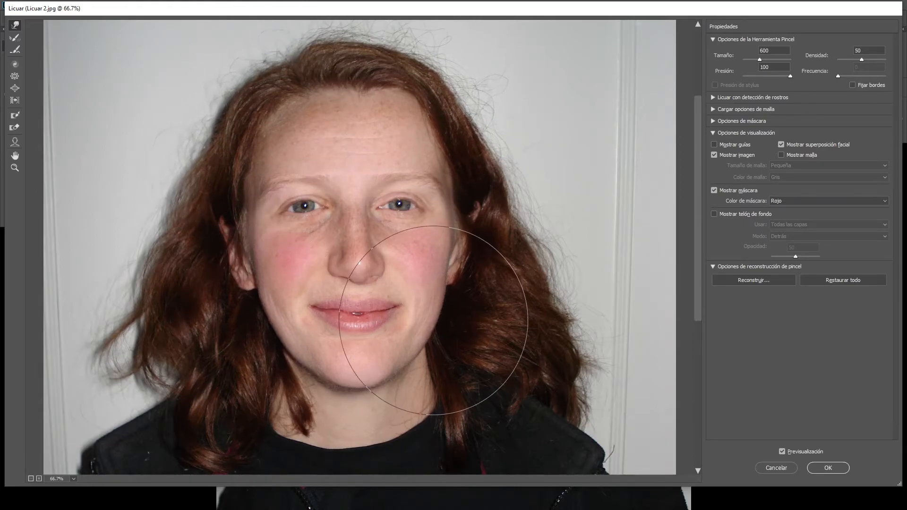
Freeze both eyes and the areas just below them with the Freeze Mask tool at brush size 150
{"action": "key", "text": "s"}
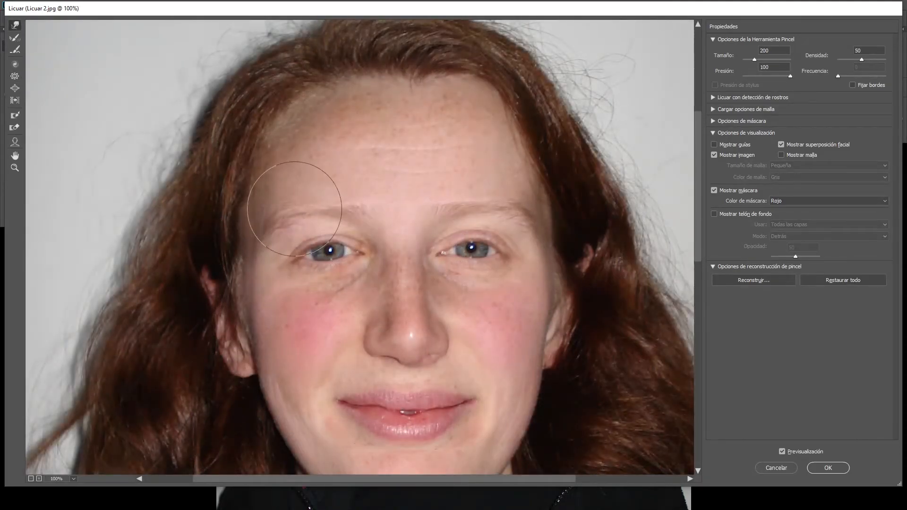
{"action": "left_click", "coordinate": [14, 115]}
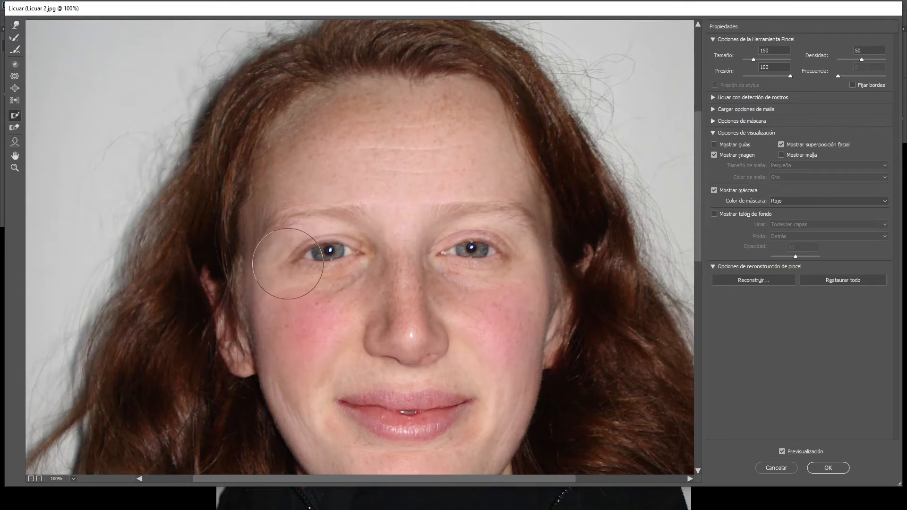
{"action": "left_click_drag", "start_coordinate": [288, 263], "coordinate": [354, 257]}
{"action": "left_click_drag", "start_coordinate": [461, 255], "coordinate": [519, 257]}
{"action": "left_click_drag", "start_coordinate": [312, 278], "coordinate": [323, 263]}
{"action": "left_click_drag", "start_coordinate": [472, 279], "coordinate": [491, 259]}
Reshape both eyebrows with Forward Warp at brush size 200, and clear the frozen eye areas with Thaw Mask at size 350
{"action": "left_click", "coordinate": [15, 25]}
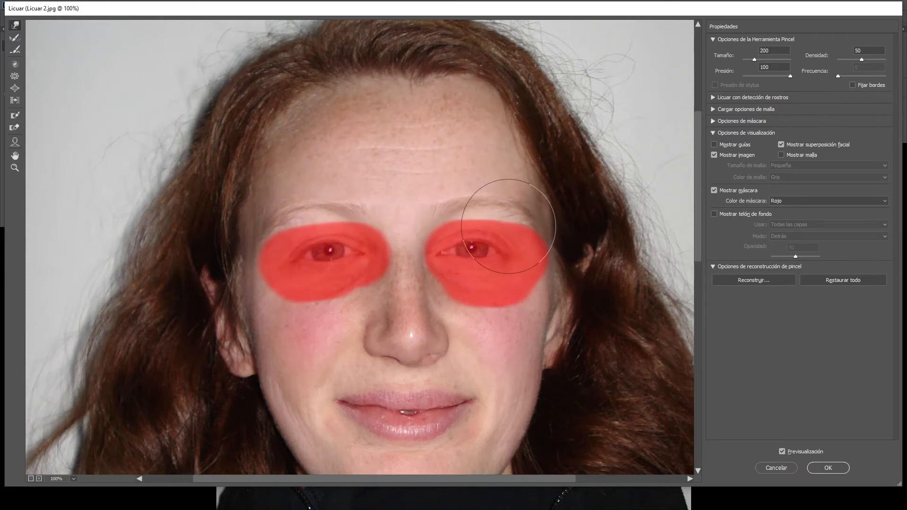
{"action": "left_click", "coordinate": [15, 127]}
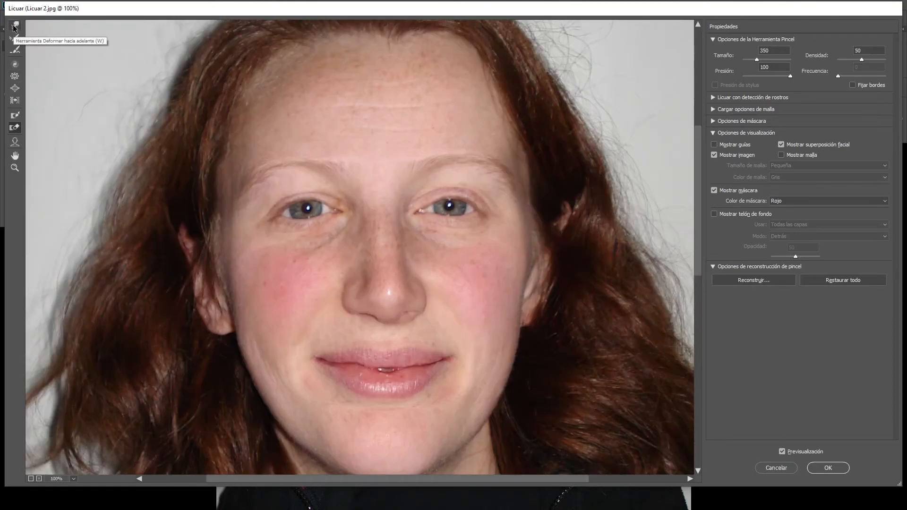
Touch up the shape of both eyes with the Forward Warp tool at brush size 200
{"action": "left_click", "coordinate": [14, 27]}
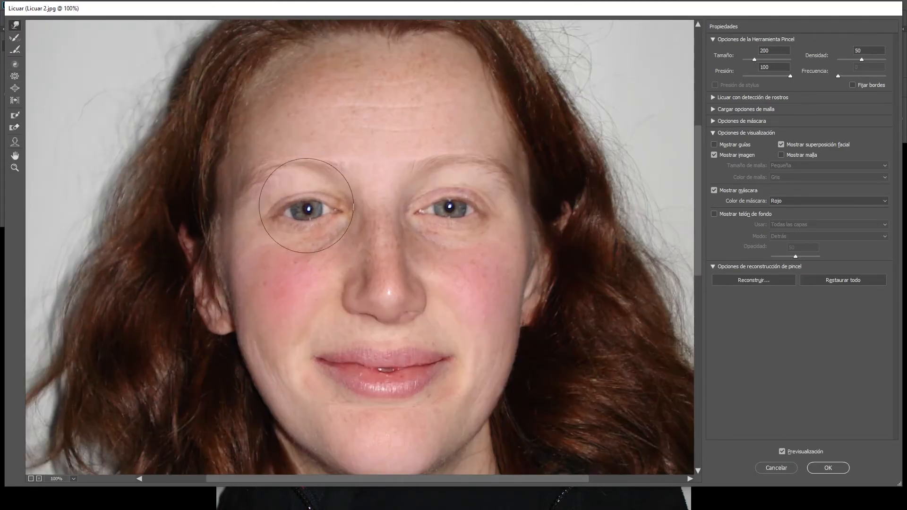
{"action": "key", "text": "ctrl+minus"}
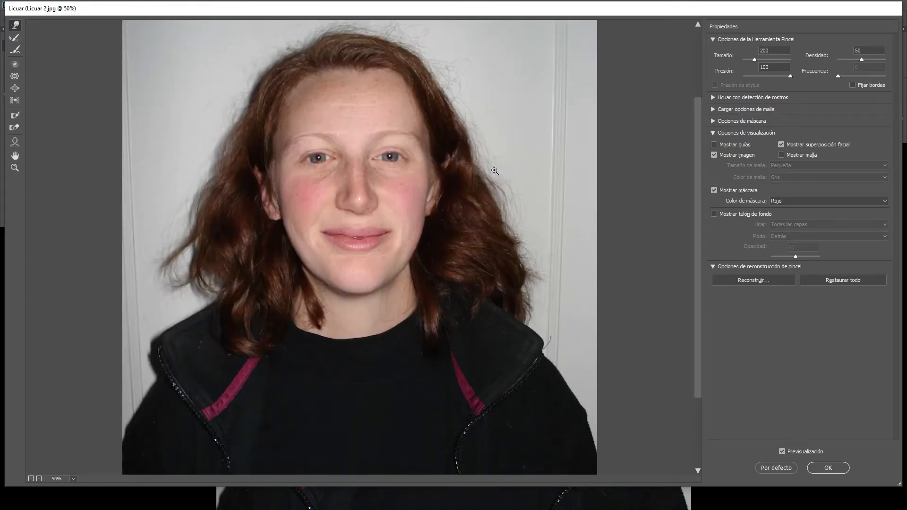
{"action": "key", "text": "ctrl+plus"}
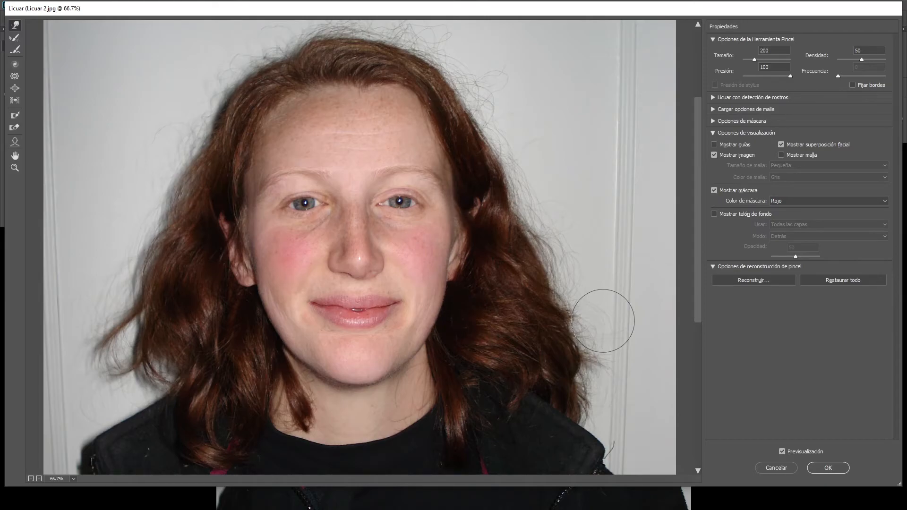
Compare the reshaped face with the original by switching the preview off and on repeatedly, and apply the Liquify changes
{"action": "left_click", "coordinate": [782, 452]}
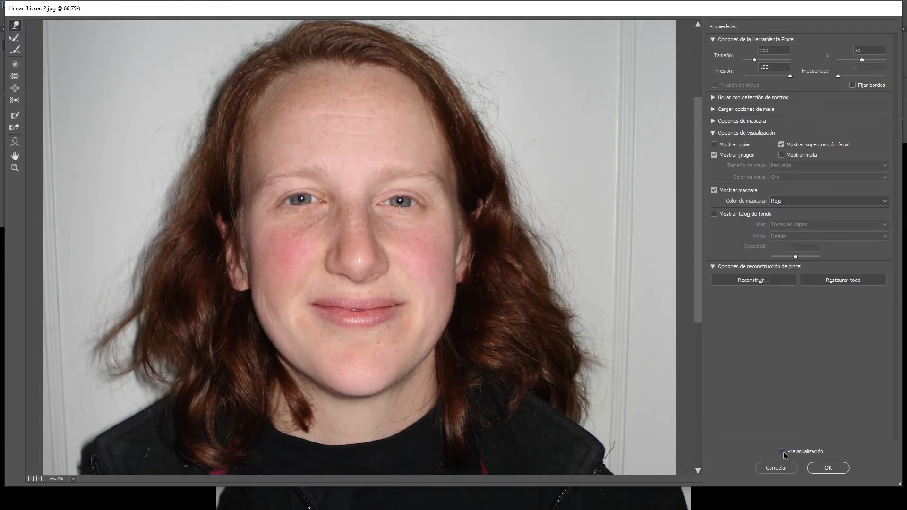
{"action": "left_click", "coordinate": [782, 452]}
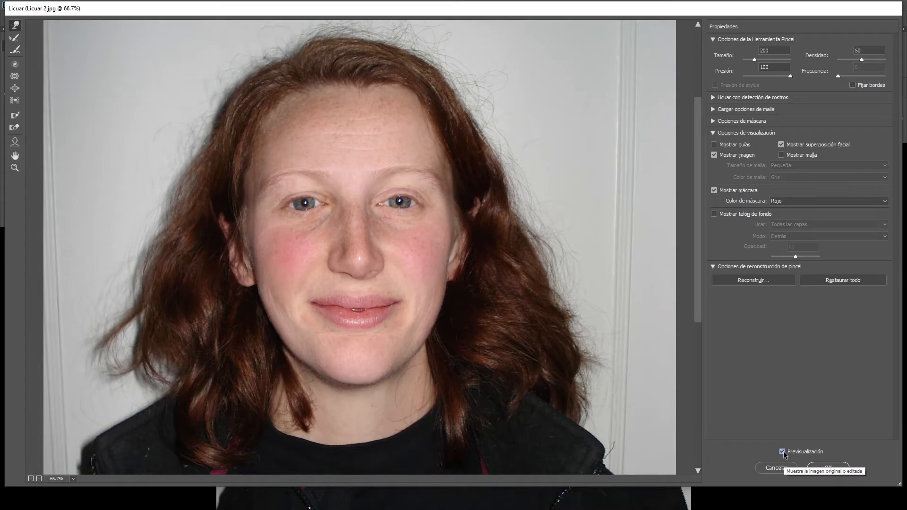
{"action": "left_click", "coordinate": [782, 451]}
{"action": "left_click", "coordinate": [782, 452]}
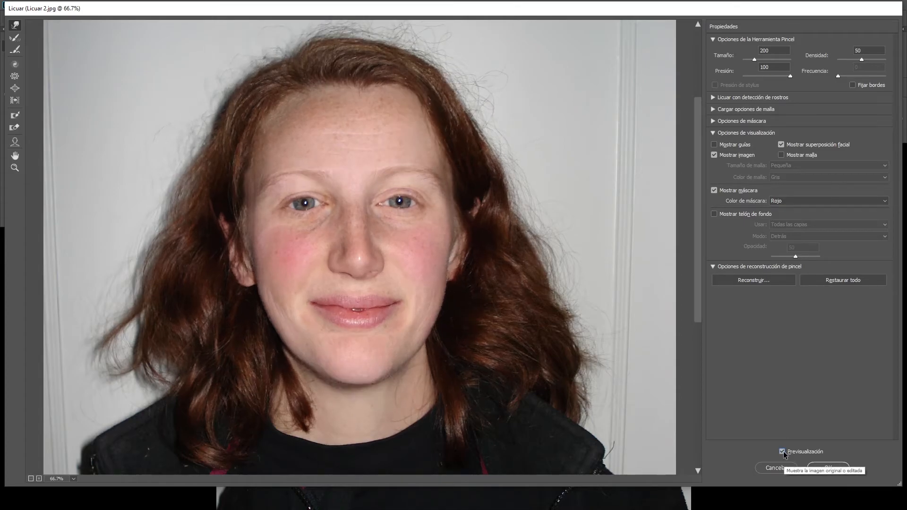
{"action": "left_click", "coordinate": [782, 452]}
{"action": "left_click", "coordinate": [782, 452]}
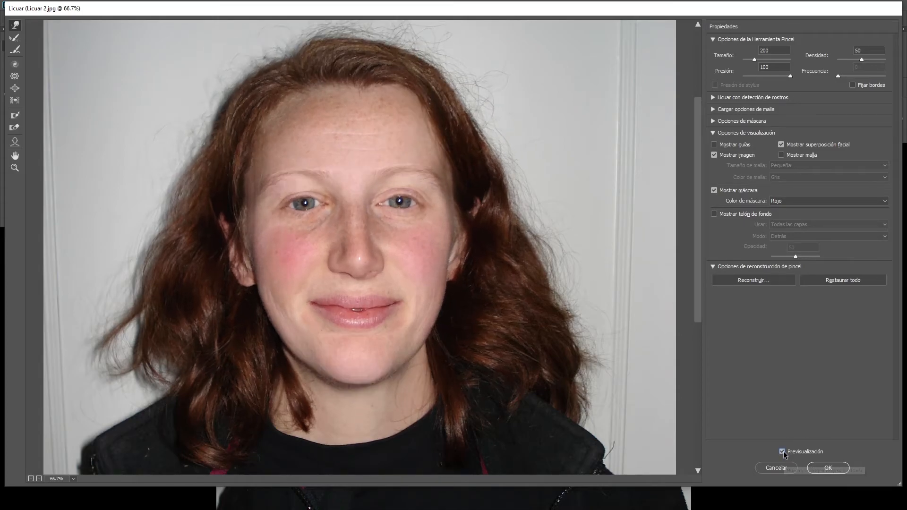
{"action": "left_click", "coordinate": [782, 452]}
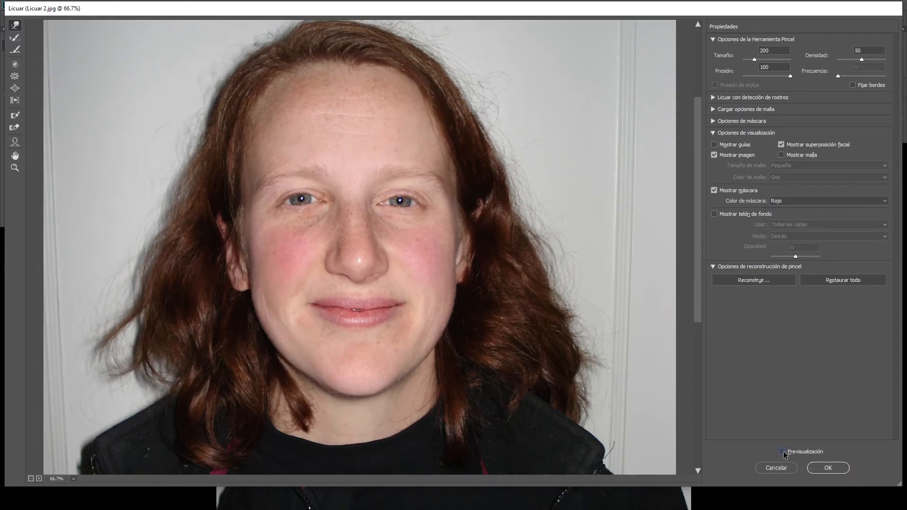
{"action": "left_click", "coordinate": [782, 452]}
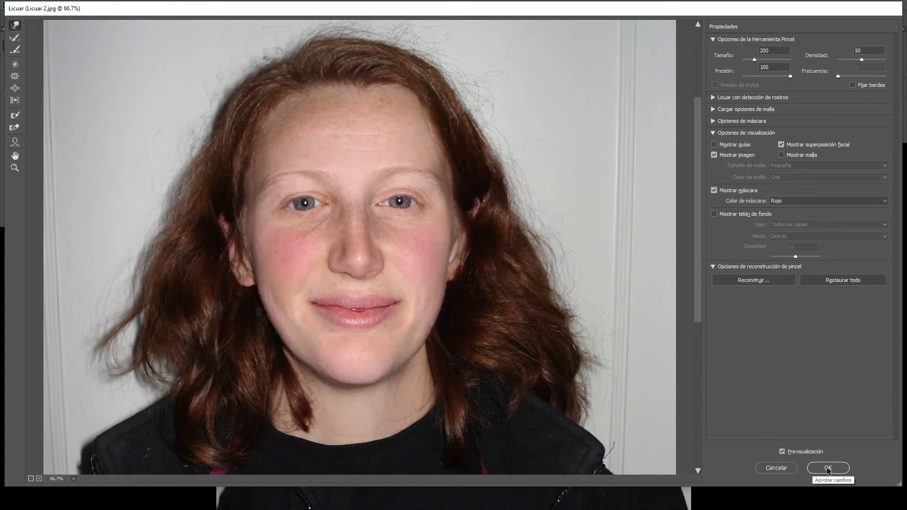
{"action": "left_click", "coordinate": [827, 468]}
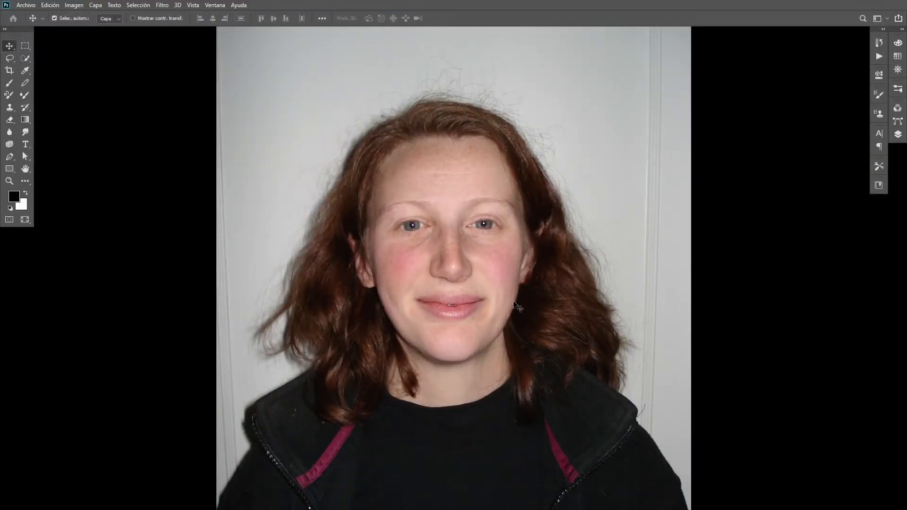
Reopen the Liquify filter on the photo and activate the Face tool
{"action": "key", "text": "ctrl+minus"}
{"action": "key", "text": "ctrl+plus"}
{"action": "key", "text": "ctrl+plus"}
{"action": "key", "text": "ctrl+plus"}
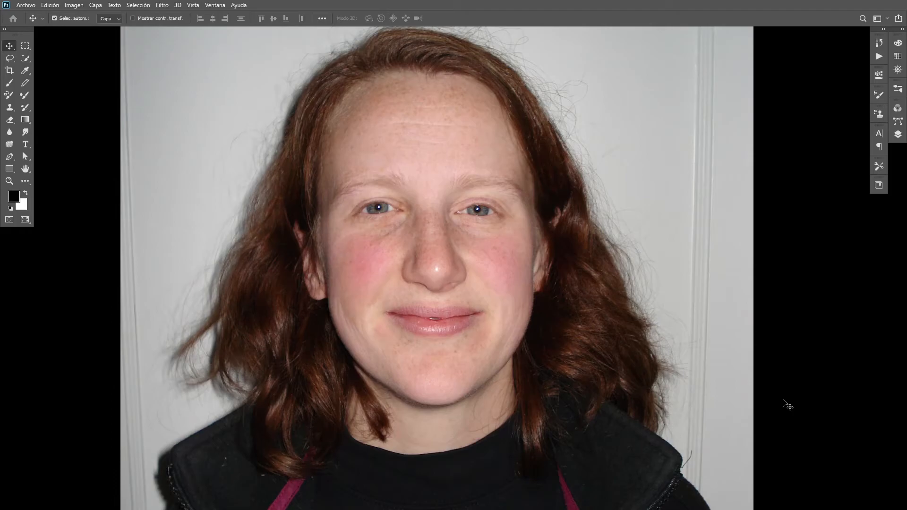
{"action": "left_click", "coordinate": [163, 5]}
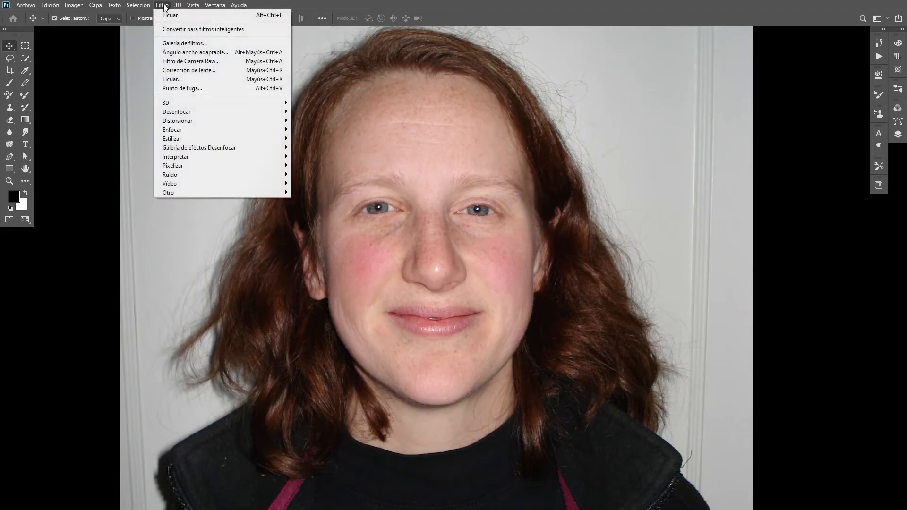
{"action": "left_click", "coordinate": [172, 79]}
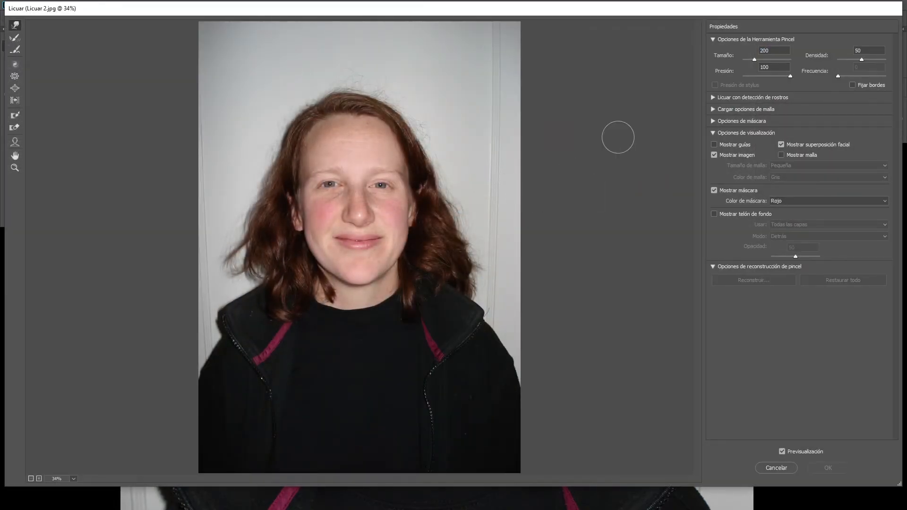
{"action": "left_click", "coordinate": [15, 143]}
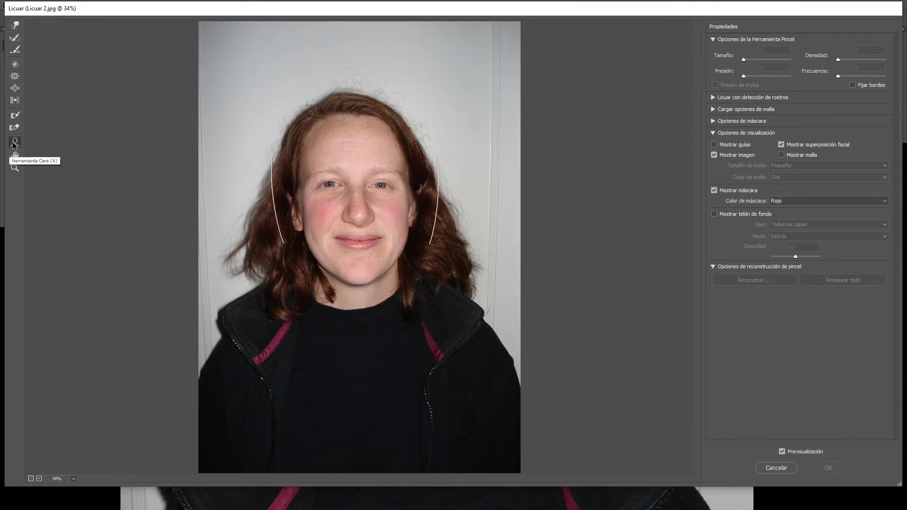
In the face-aware eye settings, link the eye size for both eyes and set it to 31
{"action": "left_click", "coordinate": [713, 98]}
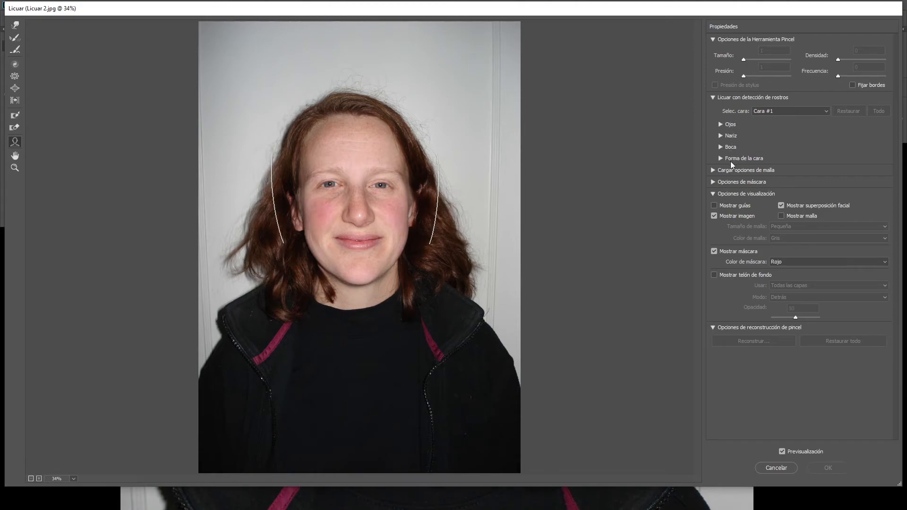
{"action": "left_click", "coordinate": [720, 125]}
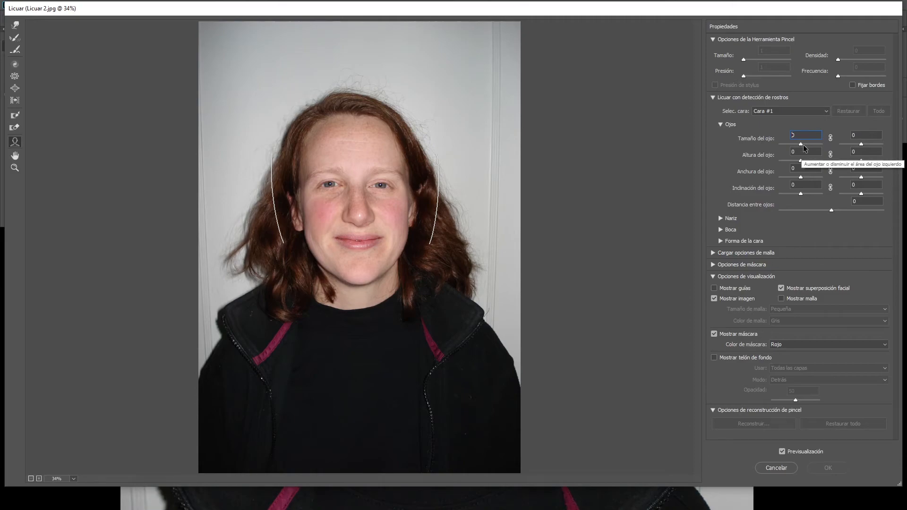
{"action": "left_click_drag", "start_coordinate": [801, 145], "coordinate": [801, 143]}
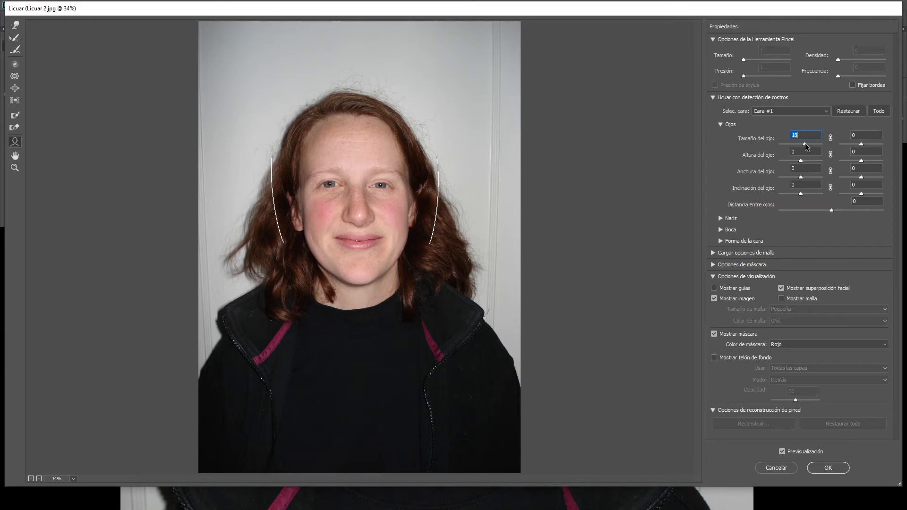
{"action": "left_click", "coordinate": [830, 138]}
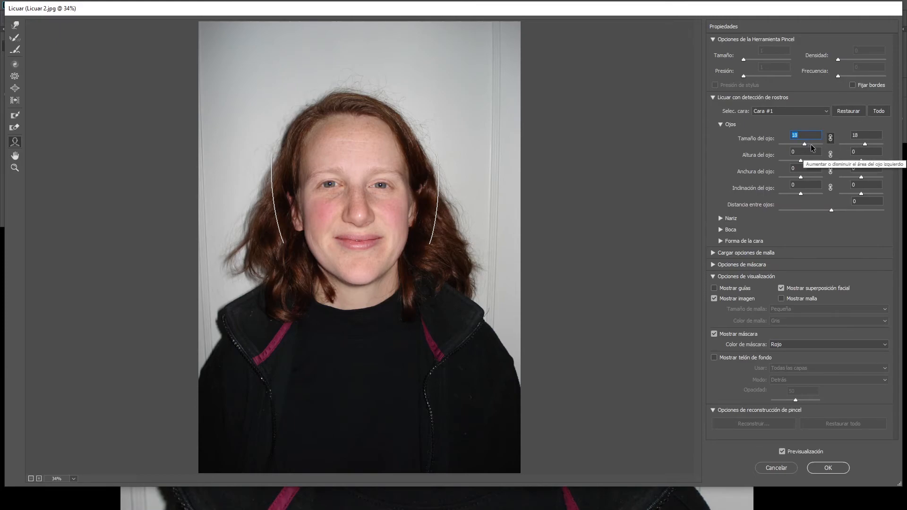
{"action": "left_click_drag", "start_coordinate": [805, 144], "coordinate": [807, 141]}
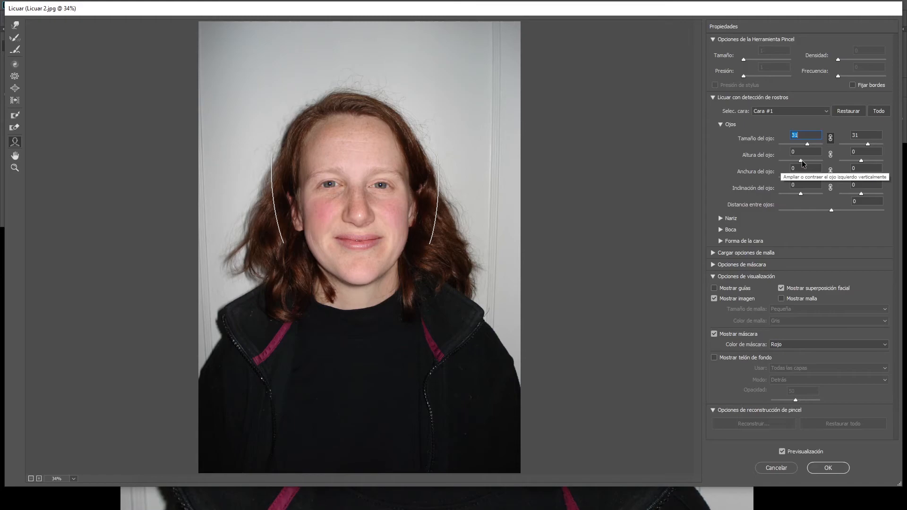
Link the eye height for both eyes and set it to 4
{"action": "mouse_move", "coordinate": [801, 163]}
{"action": "left_mouse_down"}
{"action": "mouse_move", "coordinate": [788, 165]}
{"action": "mouse_move", "coordinate": [800, 162]}
{"action": "left_mouse_up"}
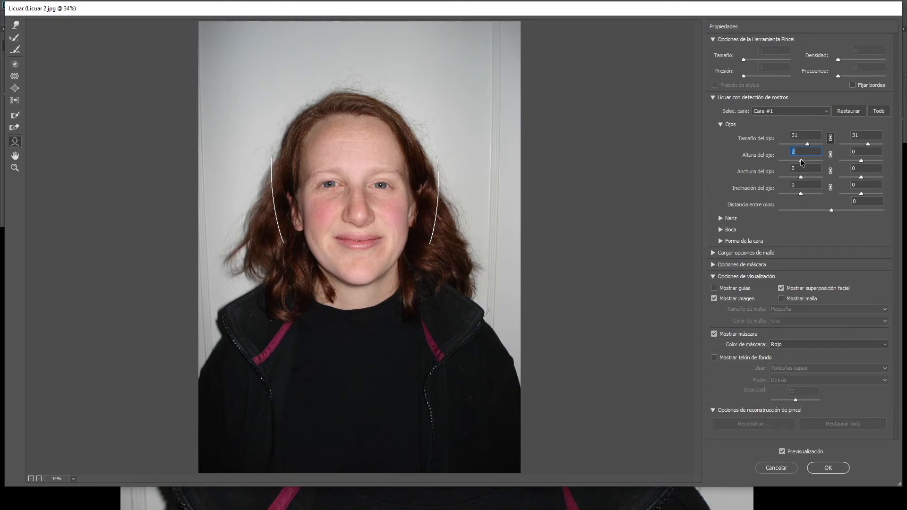
{"action": "left_click_drag", "start_coordinate": [802, 162], "coordinate": [800, 161]}
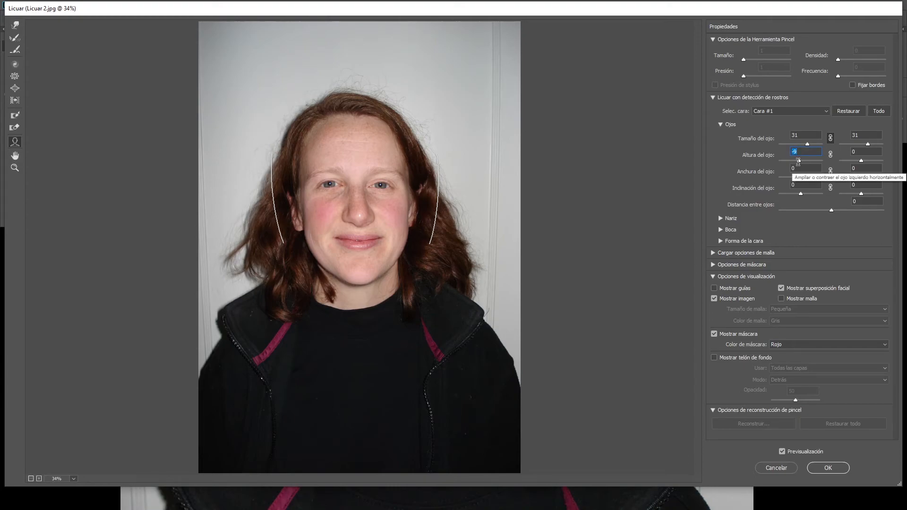
{"action": "left_click_drag", "start_coordinate": [800, 163], "coordinate": [799, 163]}
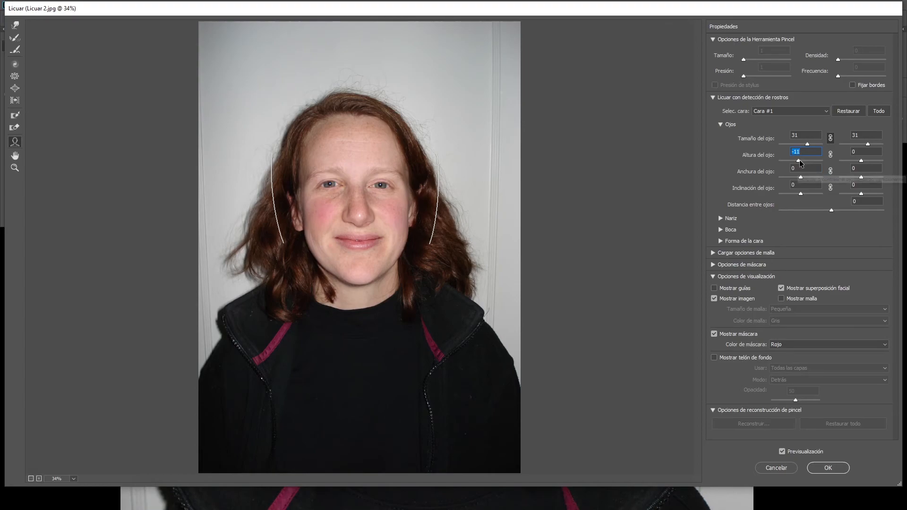
{"action": "left_click", "coordinate": [831, 154]}
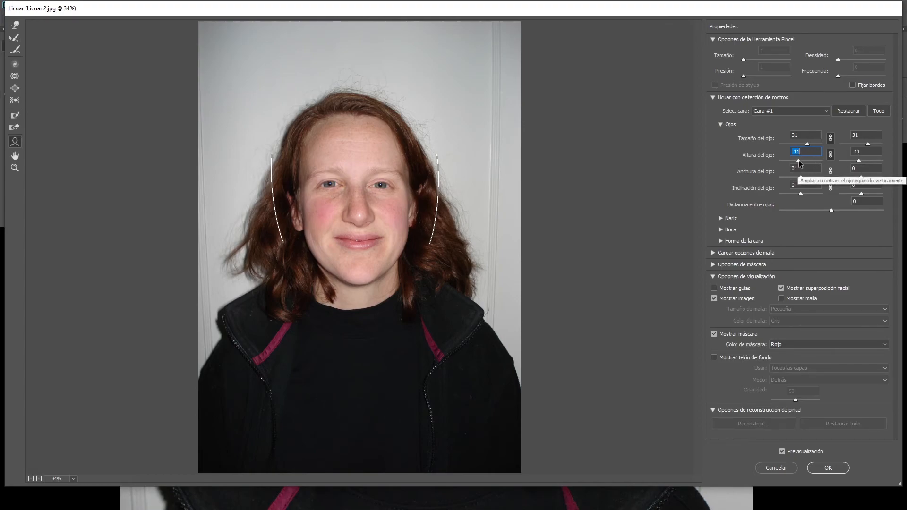
{"action": "left_click_drag", "start_coordinate": [798, 162], "coordinate": [802, 163]}
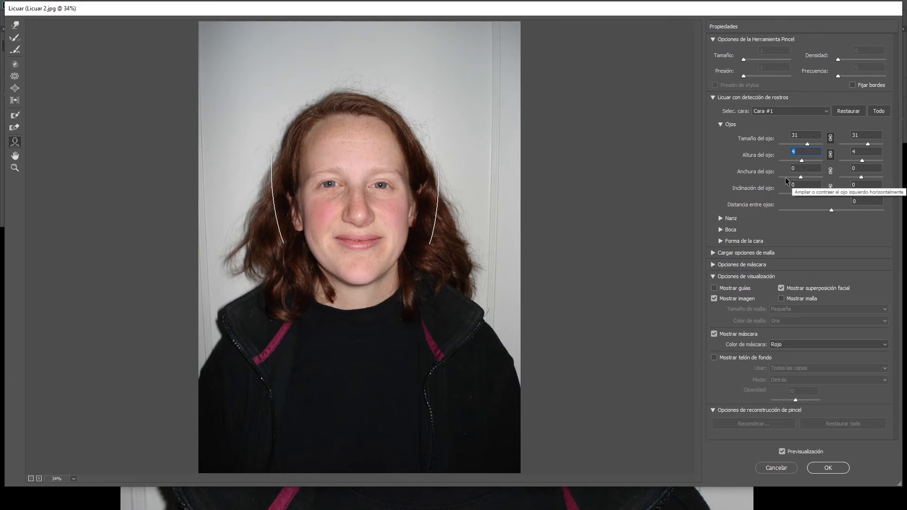
Set the linked eye width to 11, the left eye's tilt to -20 and the eye distance to -1
{"action": "left_click", "coordinate": [802, 178]}
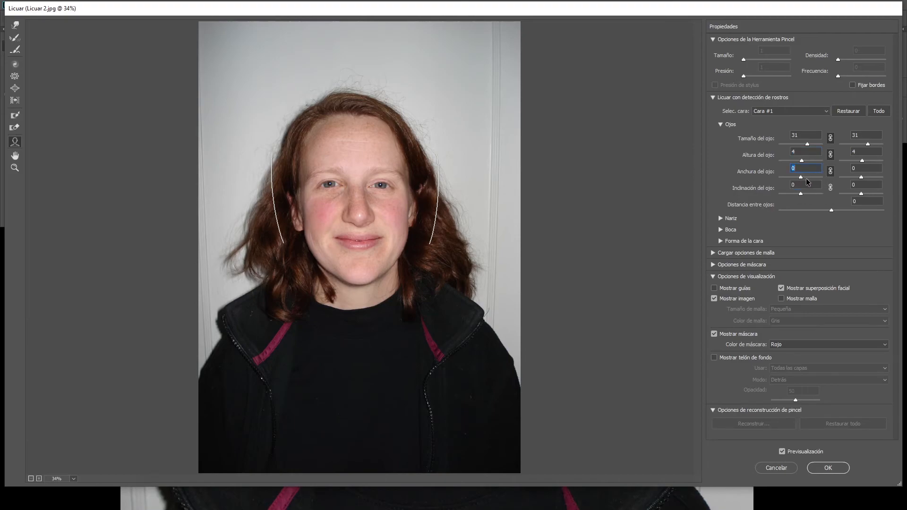
{"action": "left_click_drag", "start_coordinate": [809, 177], "coordinate": [803, 177]}
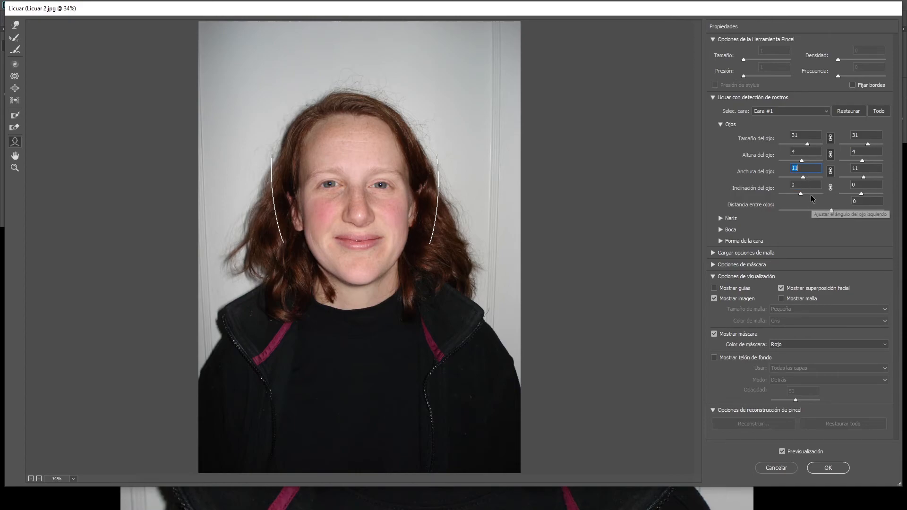
{"action": "left_click_drag", "start_coordinate": [801, 194], "coordinate": [807, 193]}
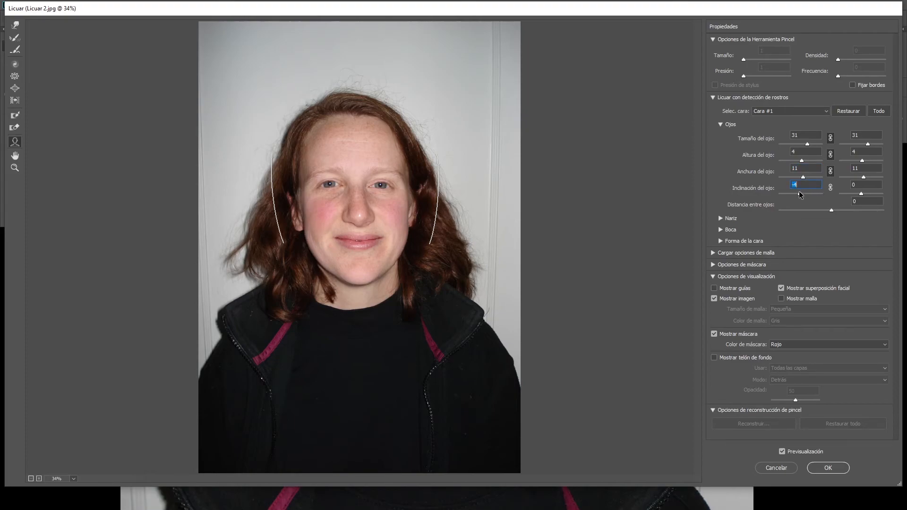
{"action": "left_click_drag", "start_coordinate": [800, 195], "coordinate": [797, 194]}
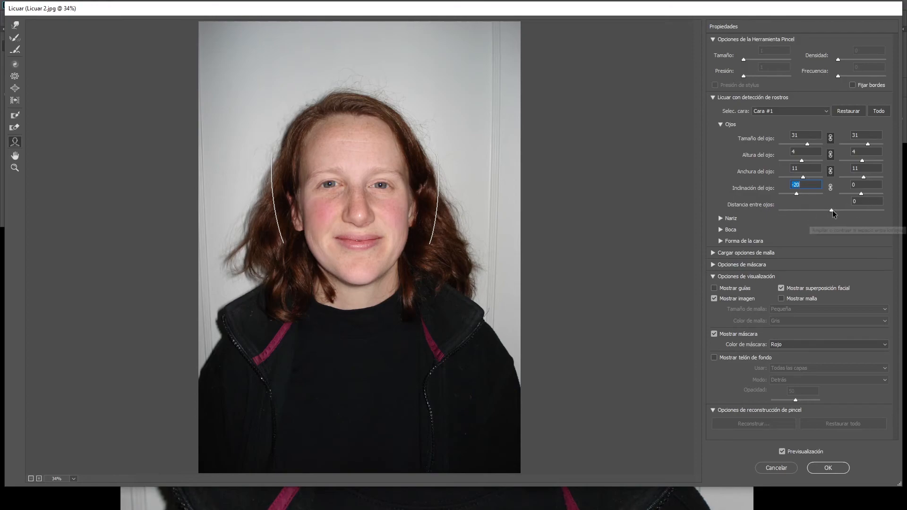
{"action": "mouse_move", "coordinate": [834, 211]}
{"action": "left_mouse_down"}
{"action": "mouse_move", "coordinate": [820, 216]}
{"action": "mouse_move", "coordinate": [832, 215]}
{"action": "left_mouse_up"}
Set the nose height to 20 and the nose width to -100
{"action": "left_click", "coordinate": [721, 219]}
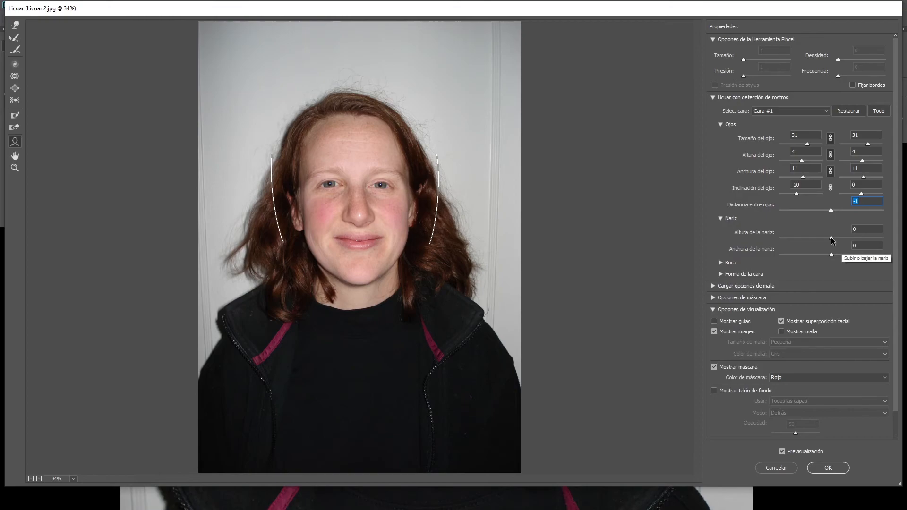
{"action": "left_click_drag", "start_coordinate": [832, 240], "coordinate": [757, 258]}
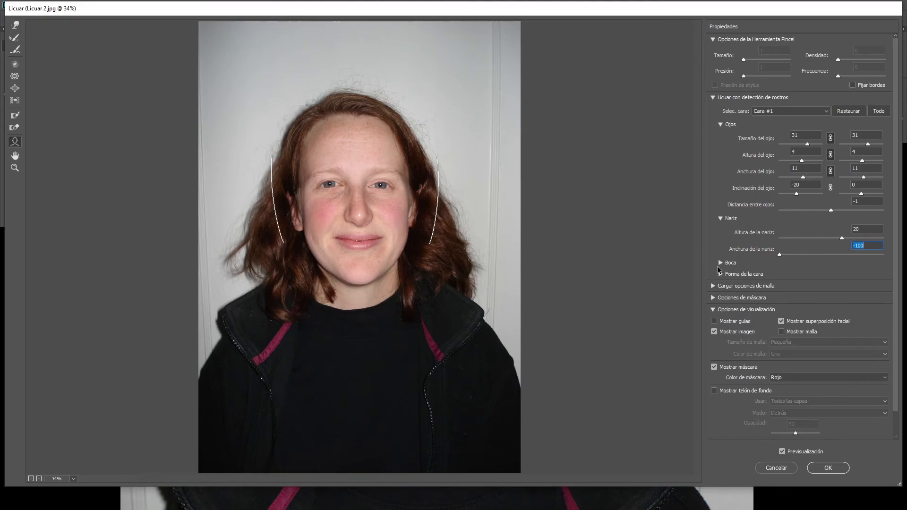
Adjust the mouth with smile 44, upper lip 44, lower lip -22, mouth width -37 and mouth height 22
{"action": "left_click", "coordinate": [721, 263]}
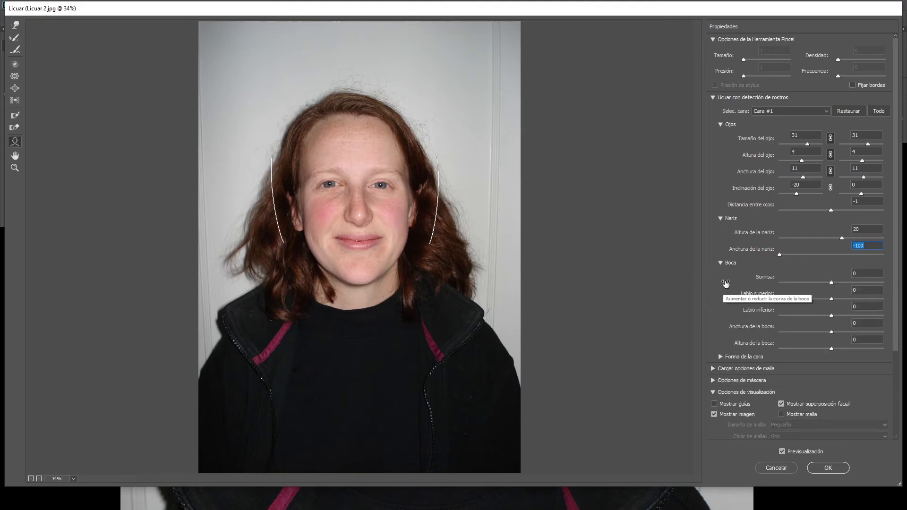
{"action": "left_click", "coordinate": [832, 283]}
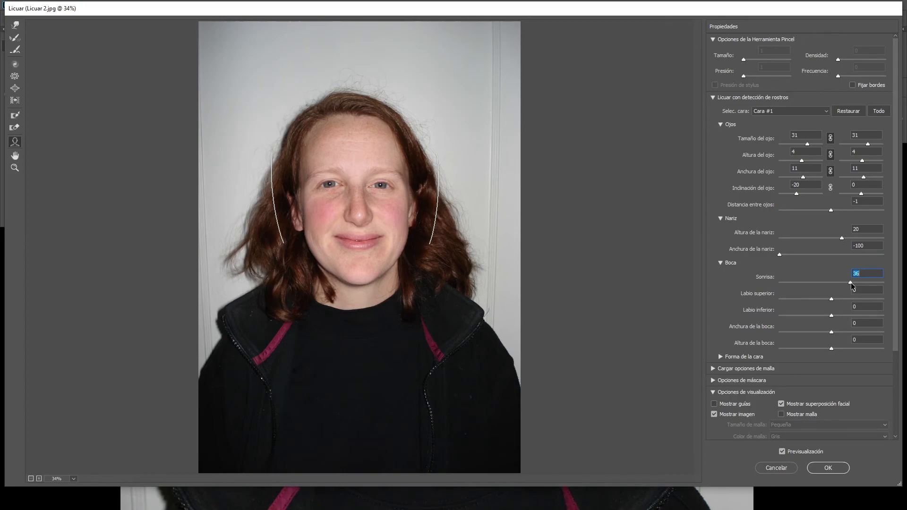
{"action": "left_click_drag", "start_coordinate": [851, 282], "coordinate": [853, 282]}
{"action": "mouse_move", "coordinate": [393, 251]}
{"action": "mouse_move", "coordinate": [395, 223]}
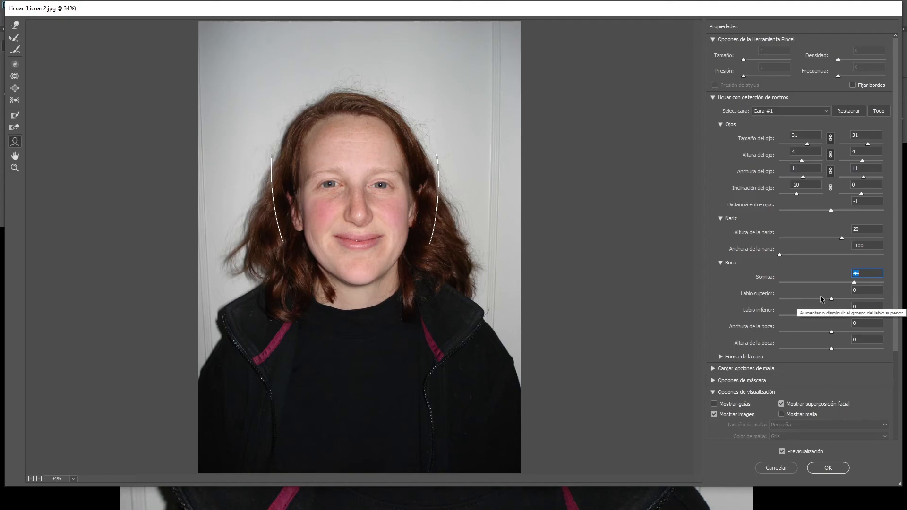
{"action": "key", "text": "Tab"}
{"action": "left_click_drag", "start_coordinate": [841, 299], "coordinate": [811, 335]}
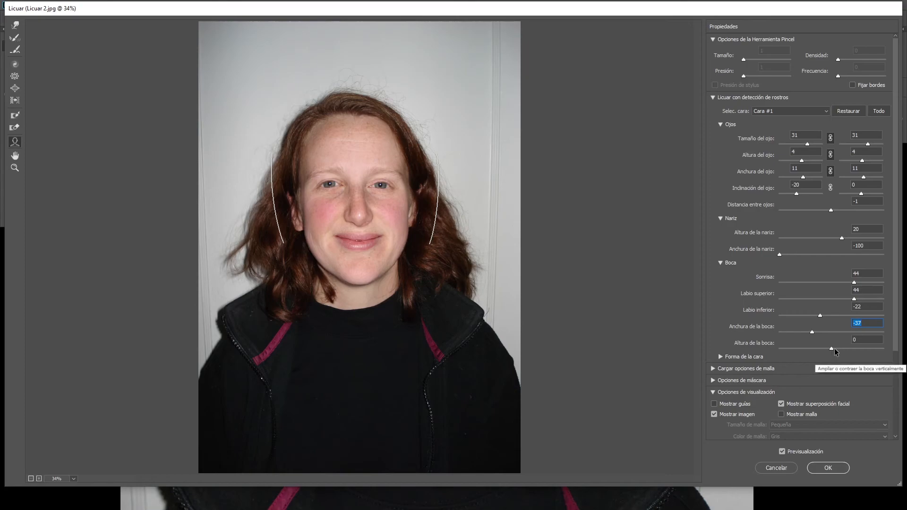
{"action": "left_click_drag", "start_coordinate": [834, 348], "coordinate": [839, 347]}
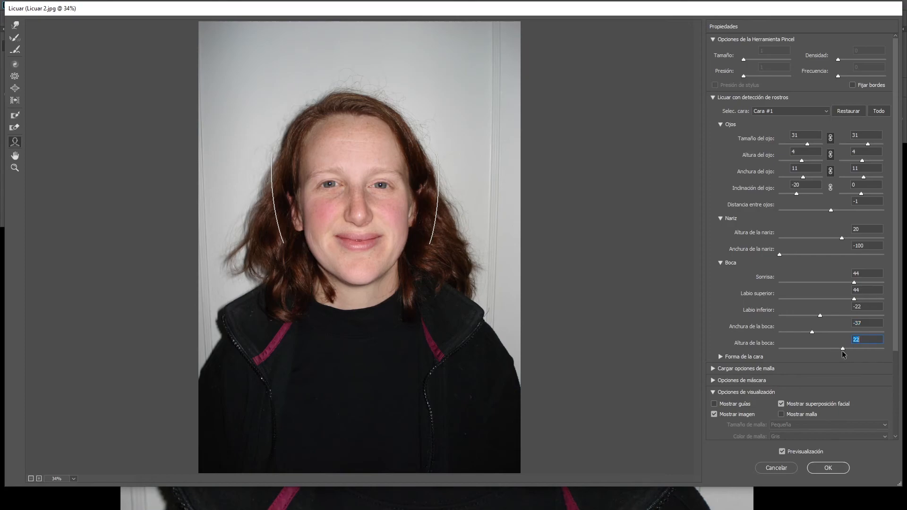
Adjust the face shape with forehead -100, chin height 35, jawline -61 and face width -37
{"action": "scroll", "coordinate": [708, 317], "scroll_direction": "down", "scroll_amount": 3}
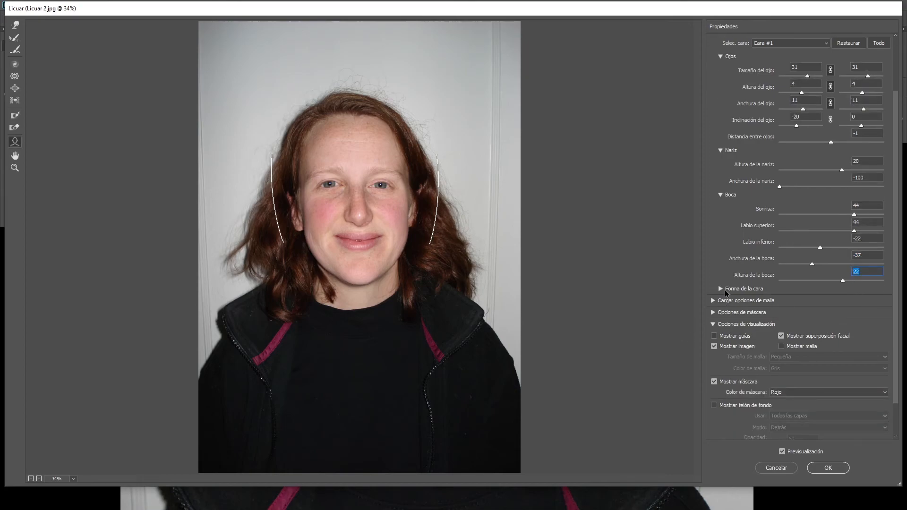
{"action": "left_click", "coordinate": [720, 288]}
{"action": "scroll", "coordinate": [814, 305], "scroll_direction": "down", "scroll_amount": 1}
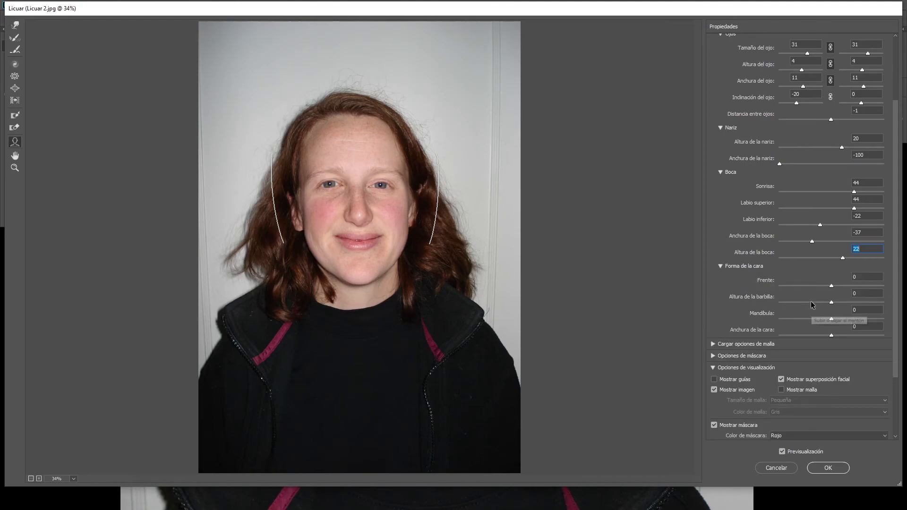
{"action": "left_click_drag", "start_coordinate": [831, 285], "coordinate": [773, 293]}
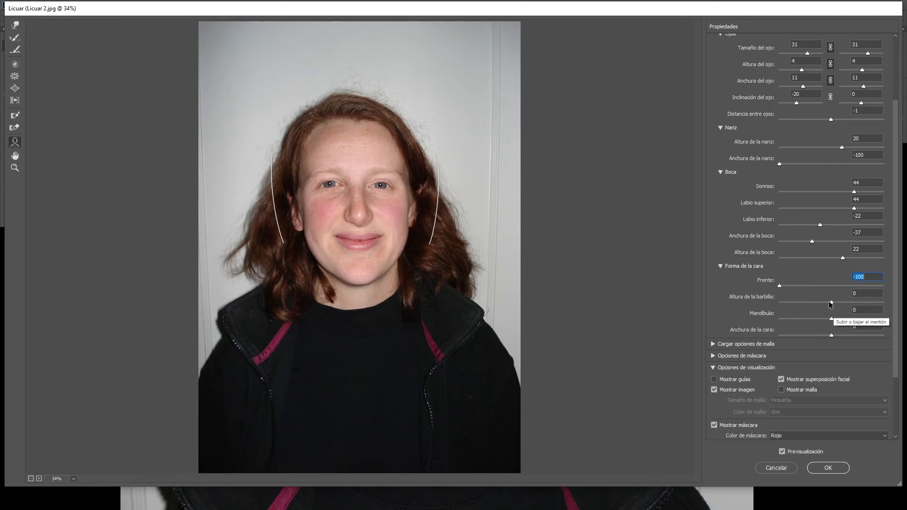
{"action": "key", "text": "Tab"}
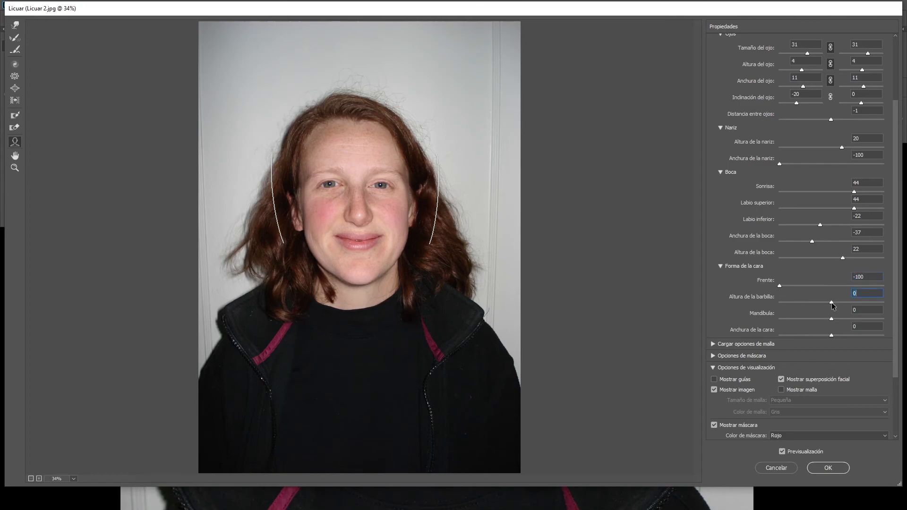
{"action": "left_click_drag", "start_coordinate": [828, 302], "coordinate": [803, 337]}
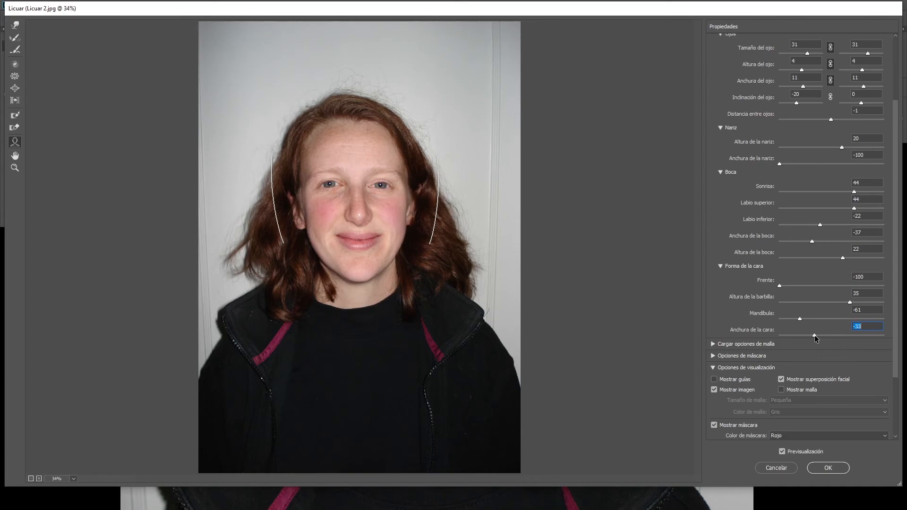
{"action": "scroll", "coordinate": [755, 312], "scroll_direction": "down", "scroll_amount": 1}
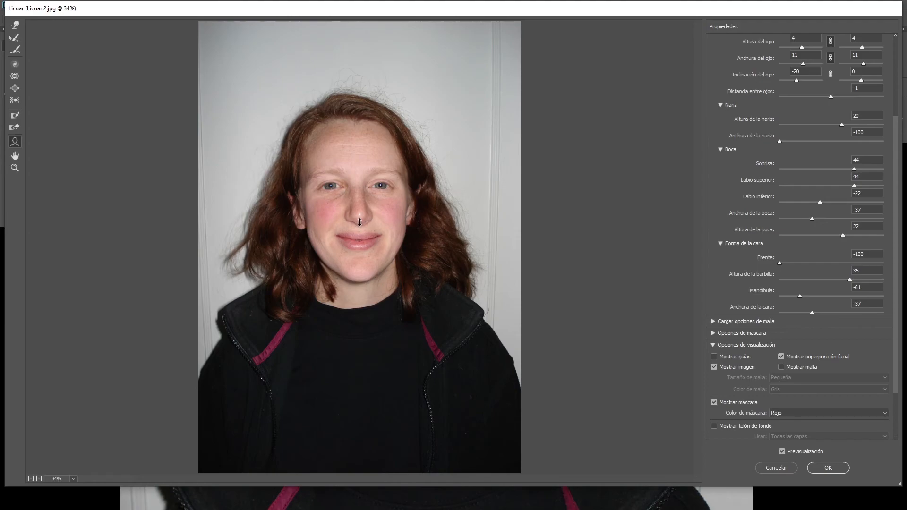
Use the on-image face handles to raise nose height to 42 and chin height to 80, and apply the Liquify changes
{"action": "left_click_drag", "start_coordinate": [360, 223], "coordinate": [359, 218]}
{"action": "mouse_move", "coordinate": [406, 218]}
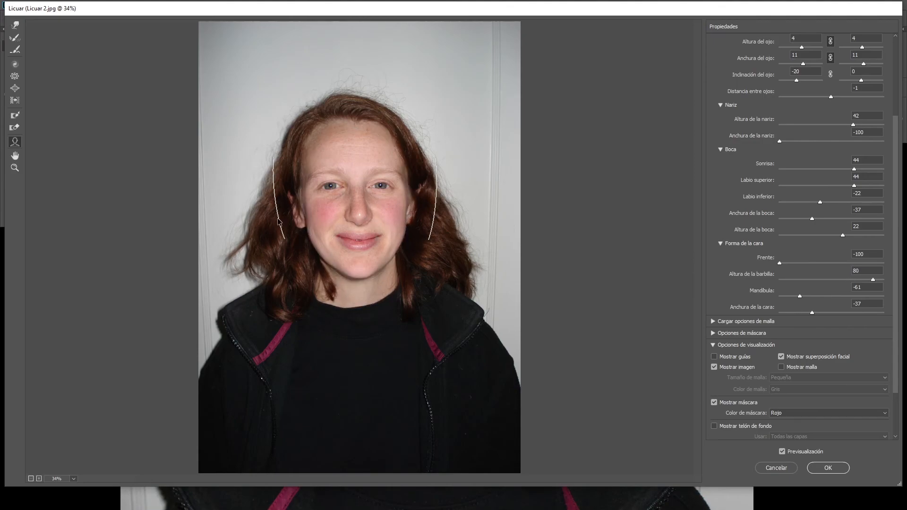
{"action": "mouse_move", "coordinate": [325, 132]}
{"action": "left_click", "coordinate": [827, 468]}
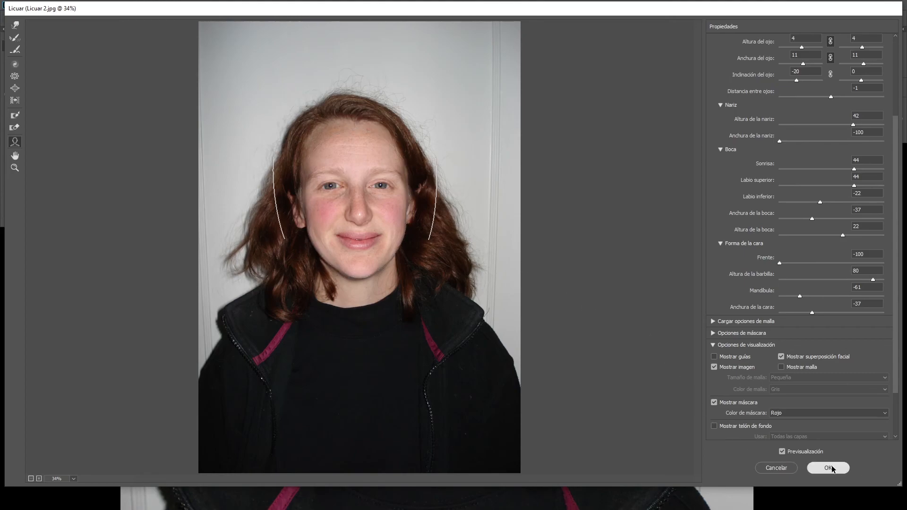
Reopen the Liquify filter on the photo and lower the forehead to -100 with the Face tool's on-image handle
{"action": "key", "text": "ctrl+minus"}
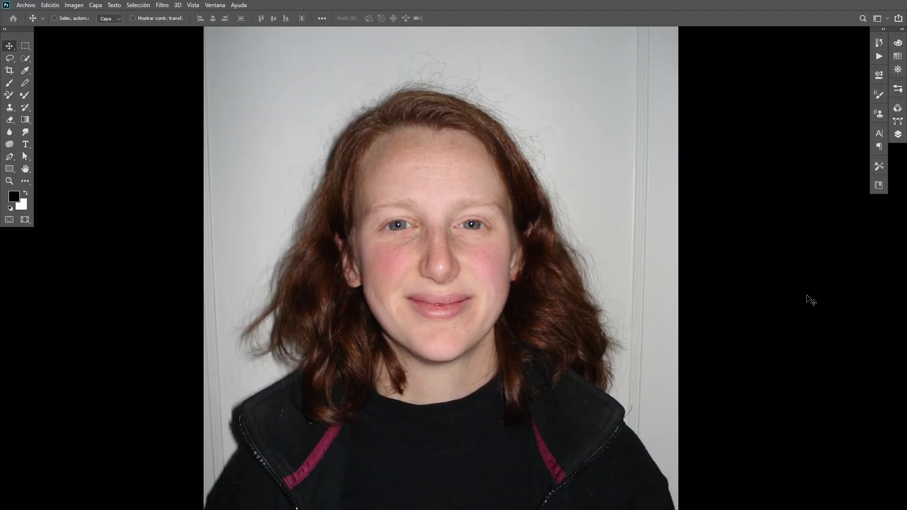
{"action": "key", "text": "ctrl+minus"}
{"action": "key", "text": "ctrl+plus"}
{"action": "left_click", "coordinate": [161, 6]}
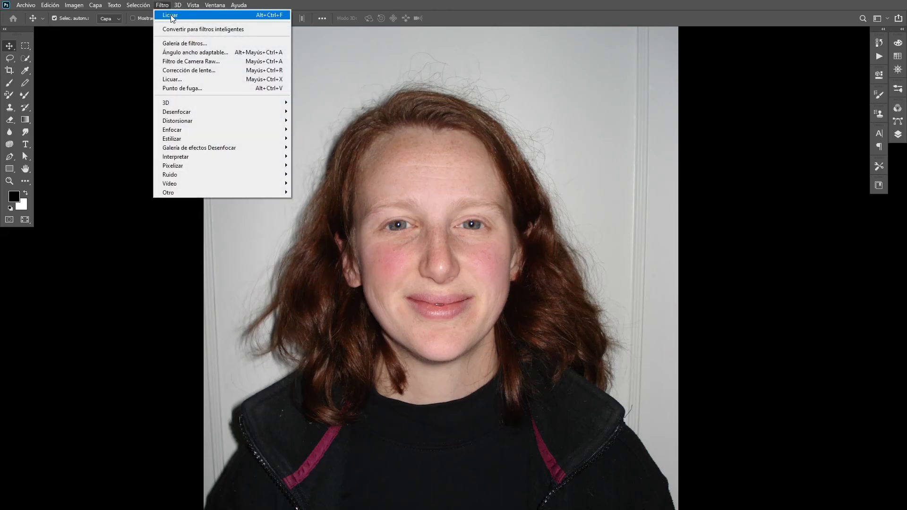
{"action": "left_click", "coordinate": [198, 82]}
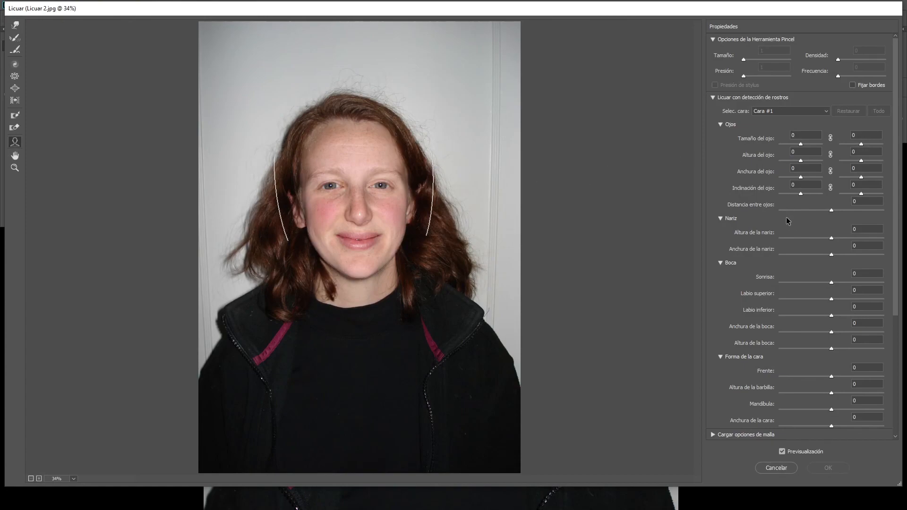
{"action": "mouse_move", "coordinate": [355, 172]}
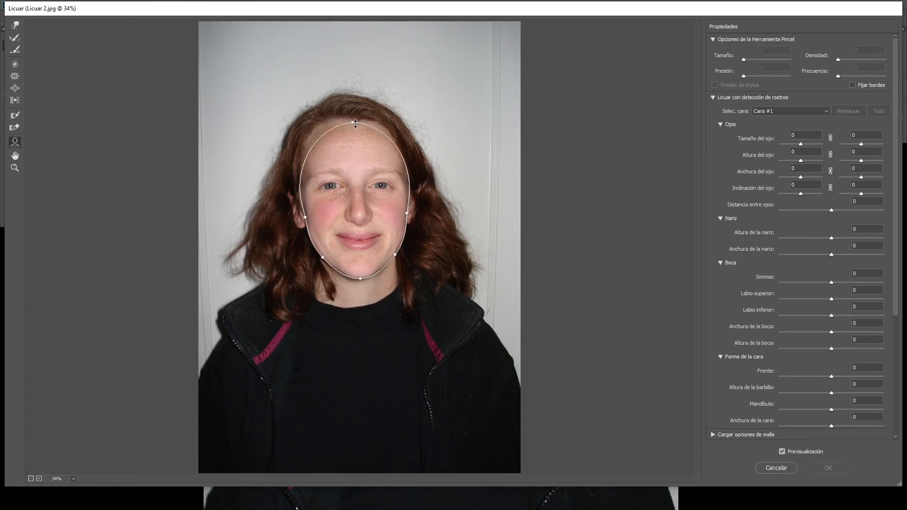
{"action": "left_click_drag", "start_coordinate": [355, 124], "coordinate": [357, 142]}
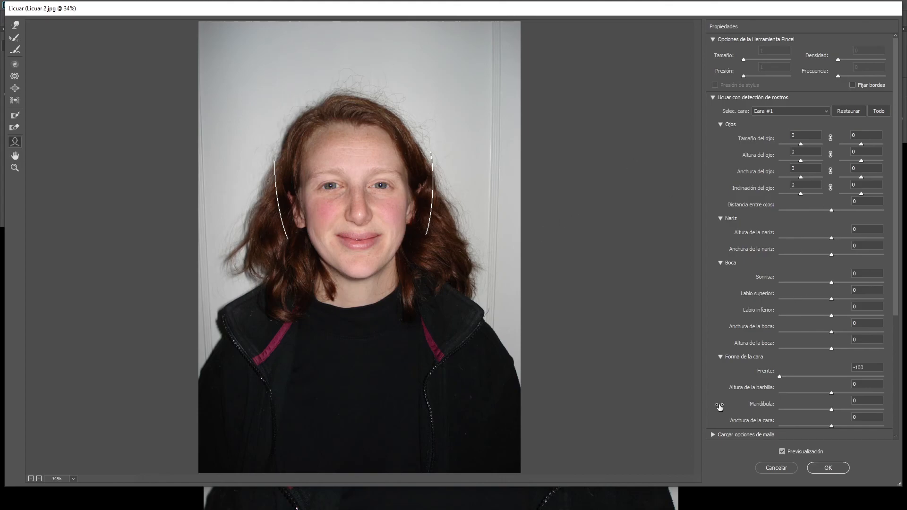
Switch to the Forward Warp tool, set its brush size to 600, and apply the Liquify changes
{"action": "left_click", "coordinate": [15, 25]}
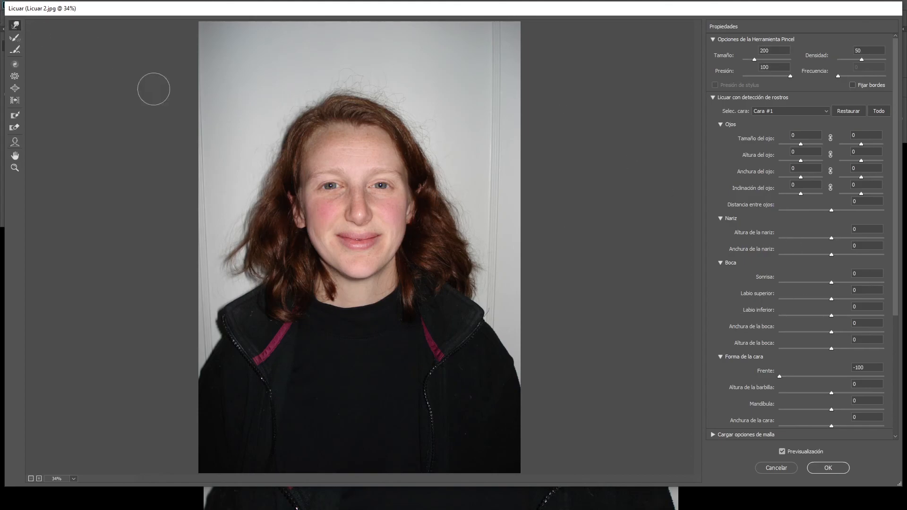
{"action": "left_click_drag", "start_coordinate": [754, 59], "coordinate": [769, 61]}
{"action": "left_click", "coordinate": [783, 50]}
{"action": "type", "text": "1000"}
{"action": "left_click", "coordinate": [776, 51]}
{"action": "type", "text": "0"}
{"action": "key", "text": "Return"}
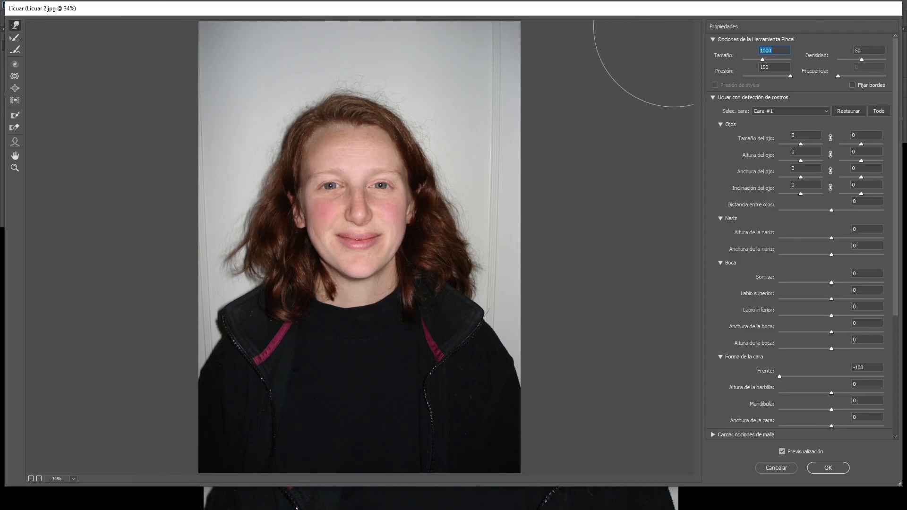
{"action": "type", "text": "600"}
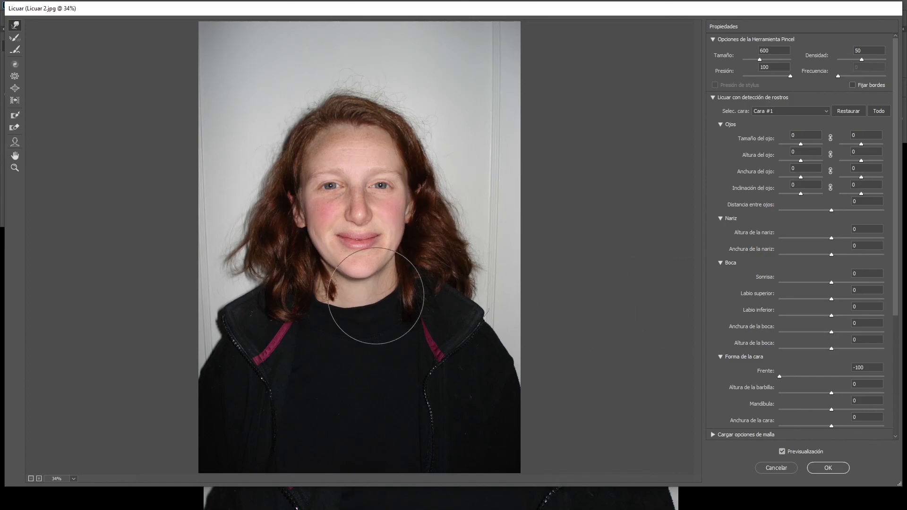
{"action": "left_click", "coordinate": [824, 466]}
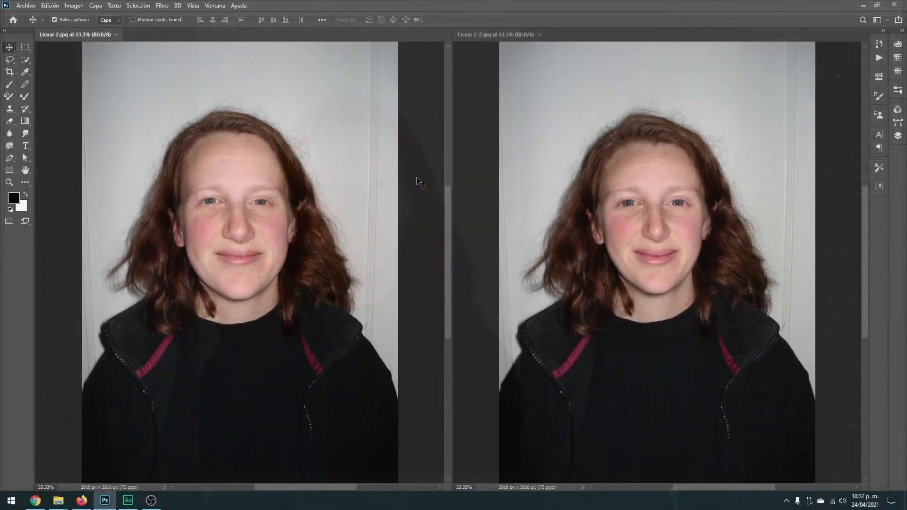